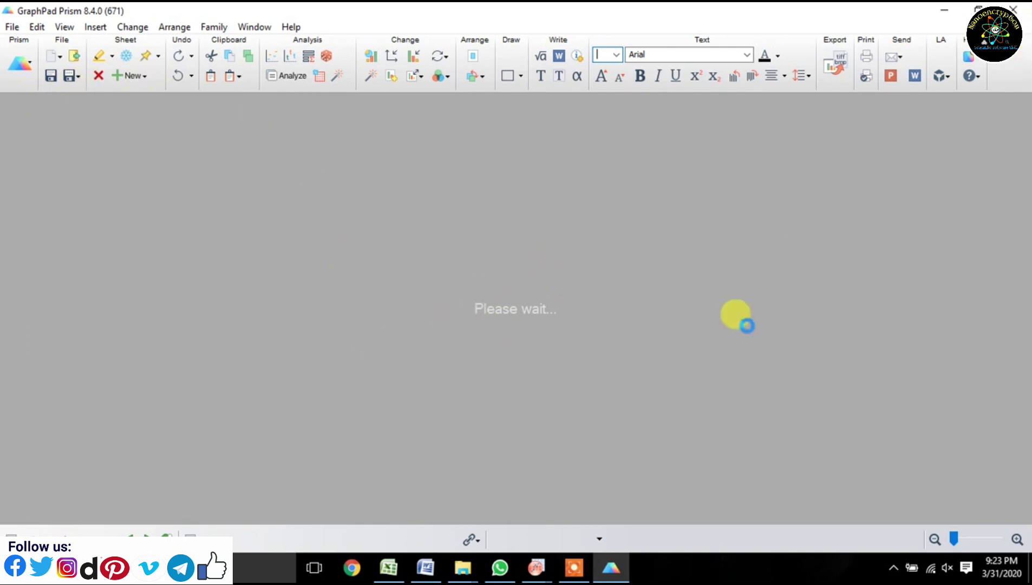
{"action": "left_click", "coordinate": [574, 568]}
{"action": "left_click", "coordinate": [541, 541]}
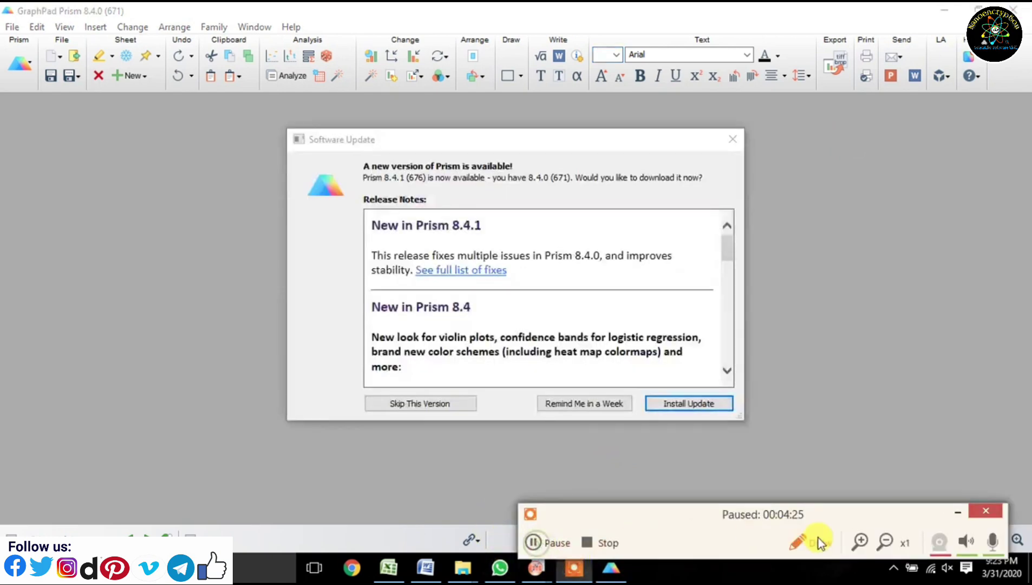
{"action": "left_click", "coordinate": [958, 512]}
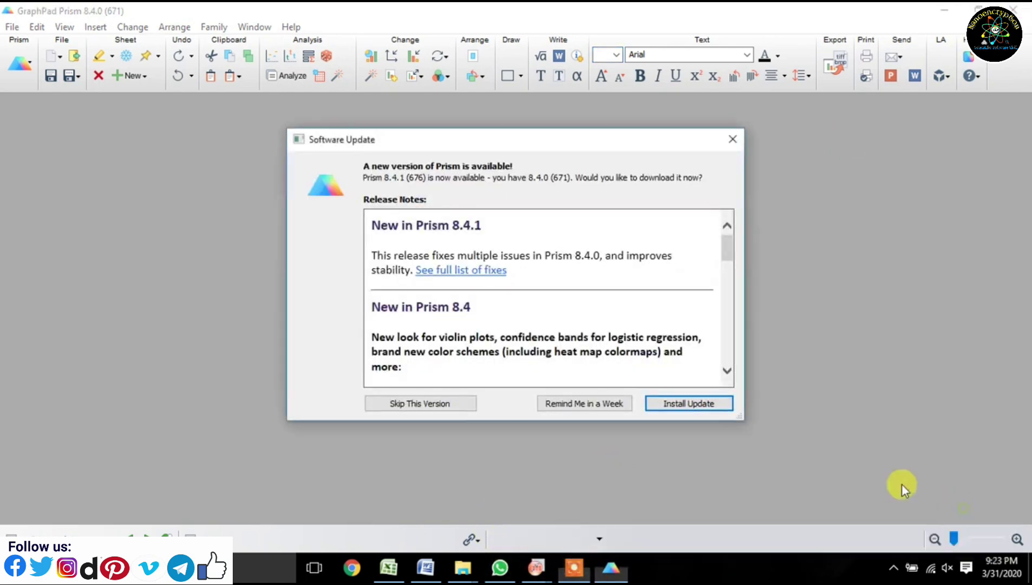
Skip the offered software update and create a new XY data table with numeric X values and a single Y value per point.
{"action": "left_click", "coordinate": [431, 409]}
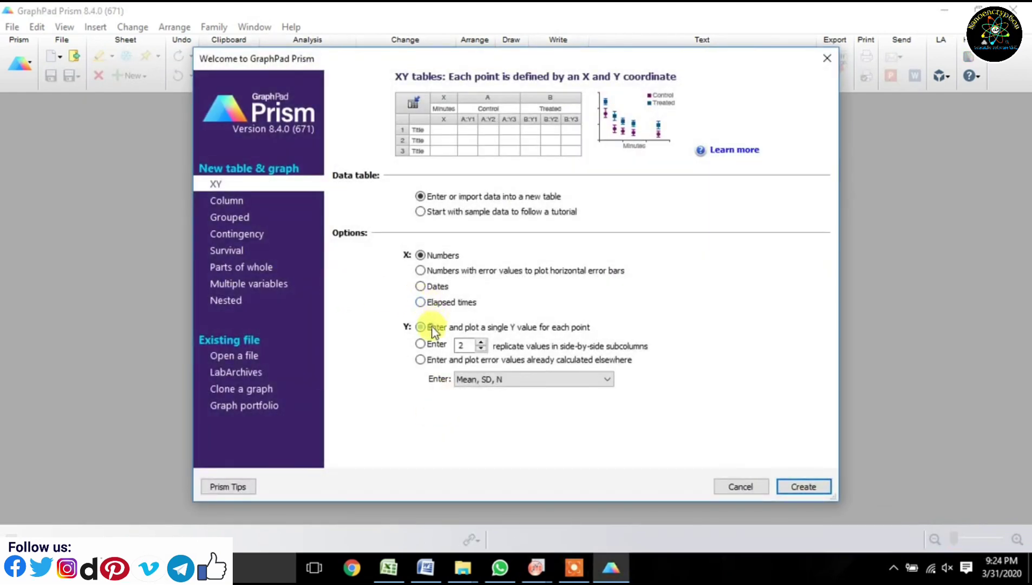
{"action": "left_click", "coordinate": [799, 490]}
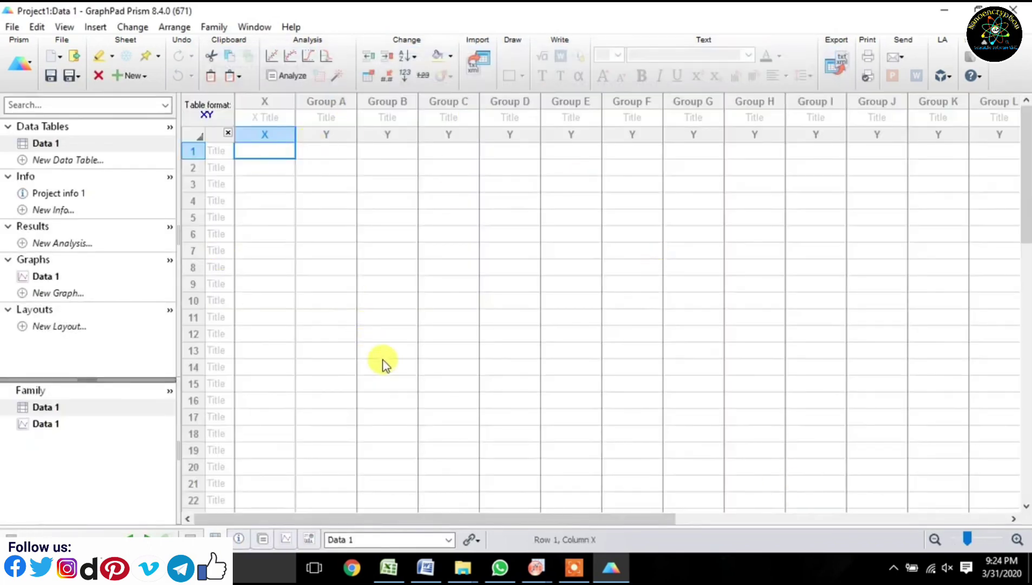
Switch to the Word document and highlight the temperature values from 300 to 900 in the table.
{"action": "left_click", "coordinate": [426, 569]}
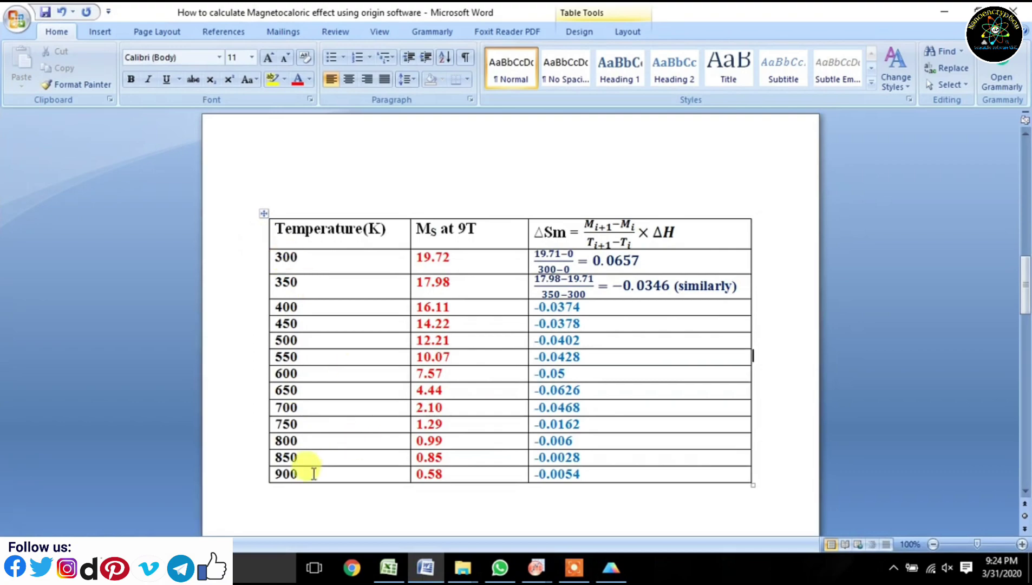
{"action": "left_click_drag", "start_coordinate": [306, 473], "coordinate": [285, 257]}
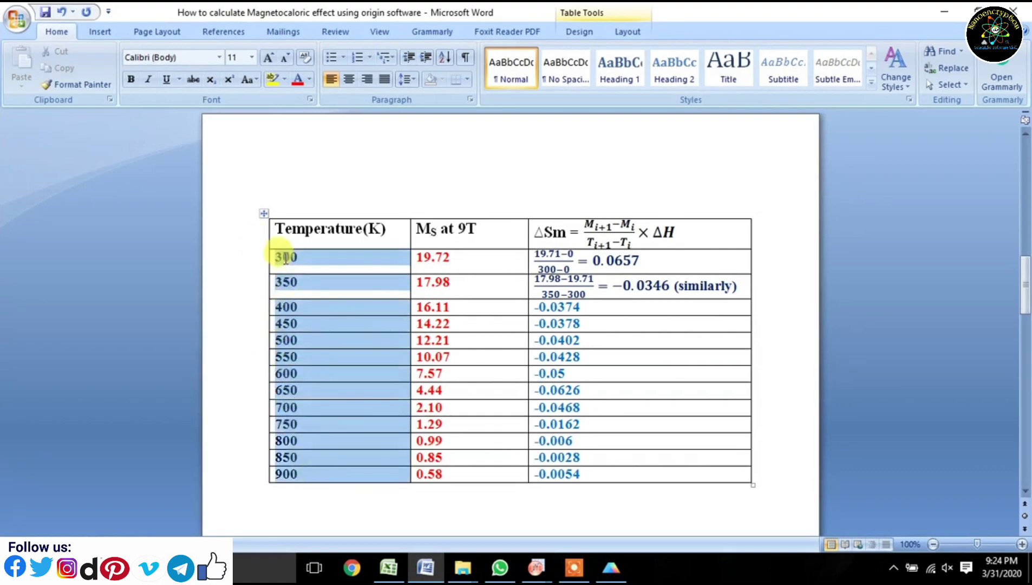
Switch to the Excel workbook and centre the T(K), Ms and ΔSm headers in cells A1:C1.
{"action": "left_click", "coordinate": [388, 568]}
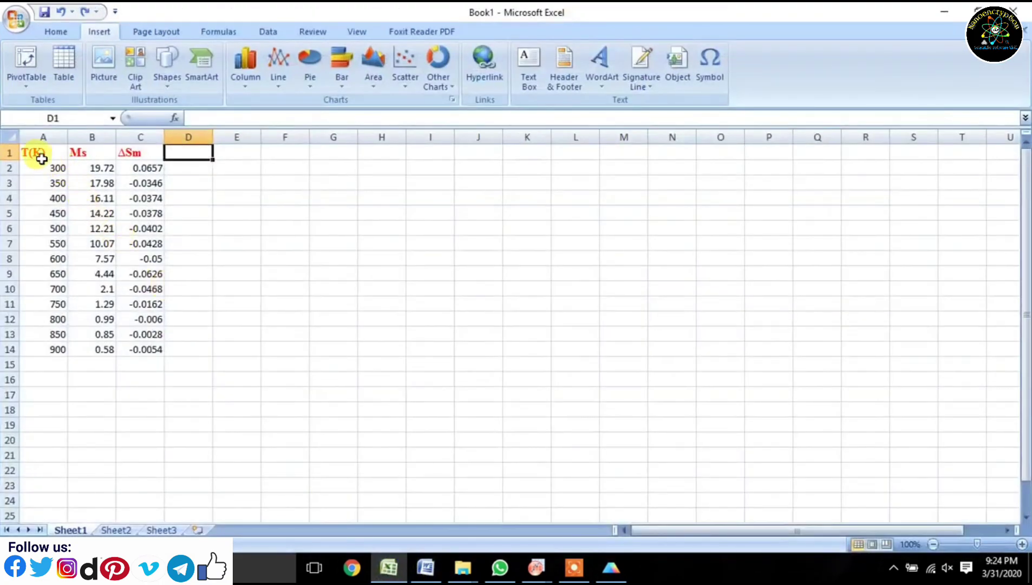
{"action": "left_click_drag", "start_coordinate": [138, 152], "coordinate": [25, 152]}
{"action": "left_click", "coordinate": [61, 37]}
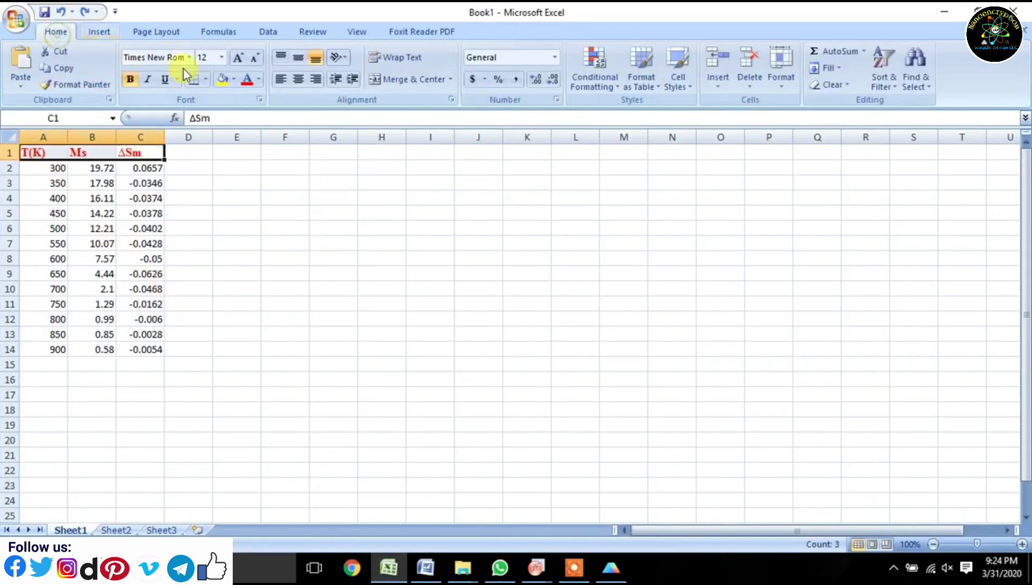
{"action": "left_click", "coordinate": [295, 79]}
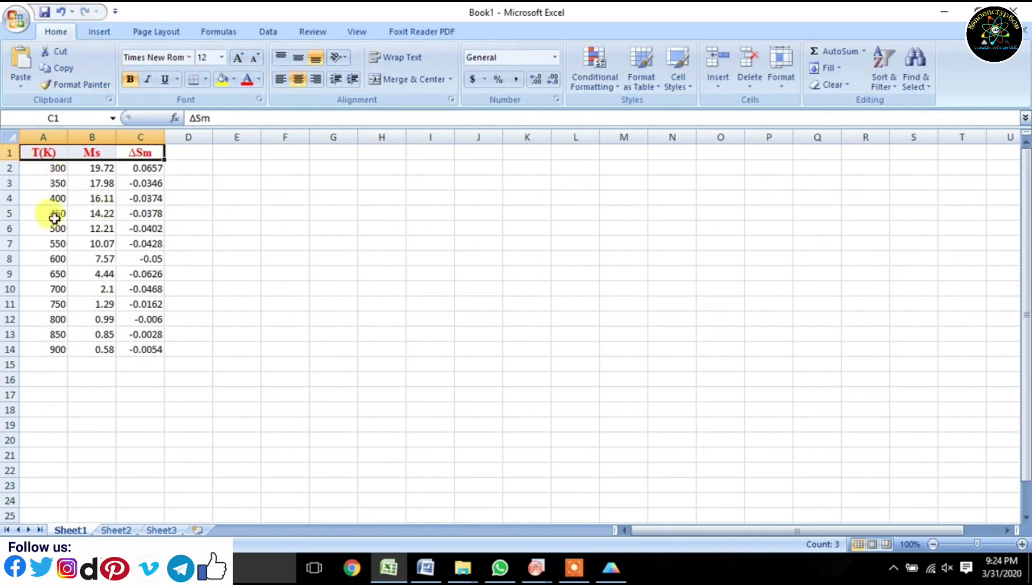
Compare the temperature, Ms and ΔSm columns in the Excel sheet with the matching columns of the Word table.
{"action": "left_click_drag", "start_coordinate": [59, 350], "coordinate": [54, 289]}
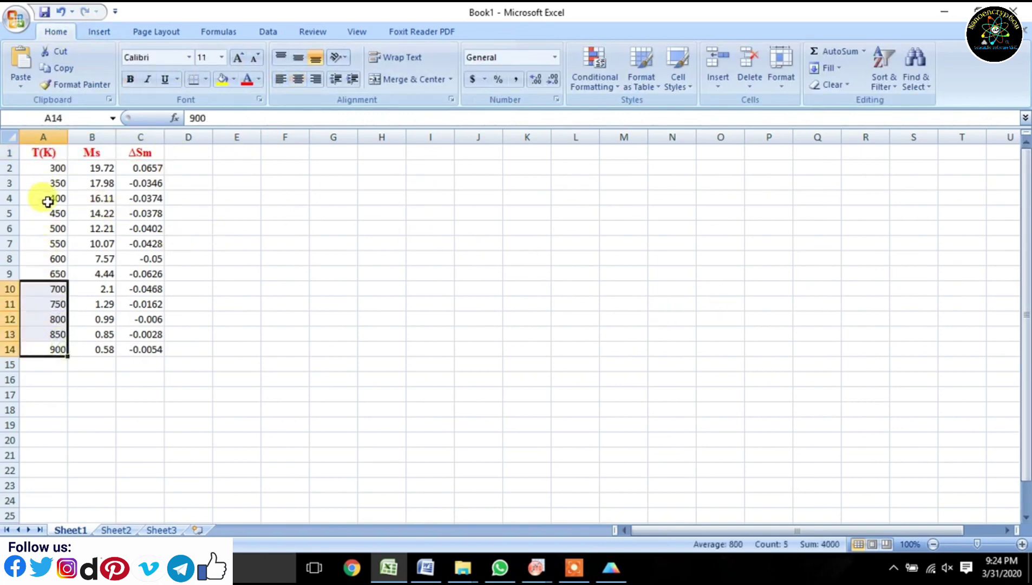
{"action": "left_click_drag", "start_coordinate": [57, 167], "coordinate": [46, 350]}
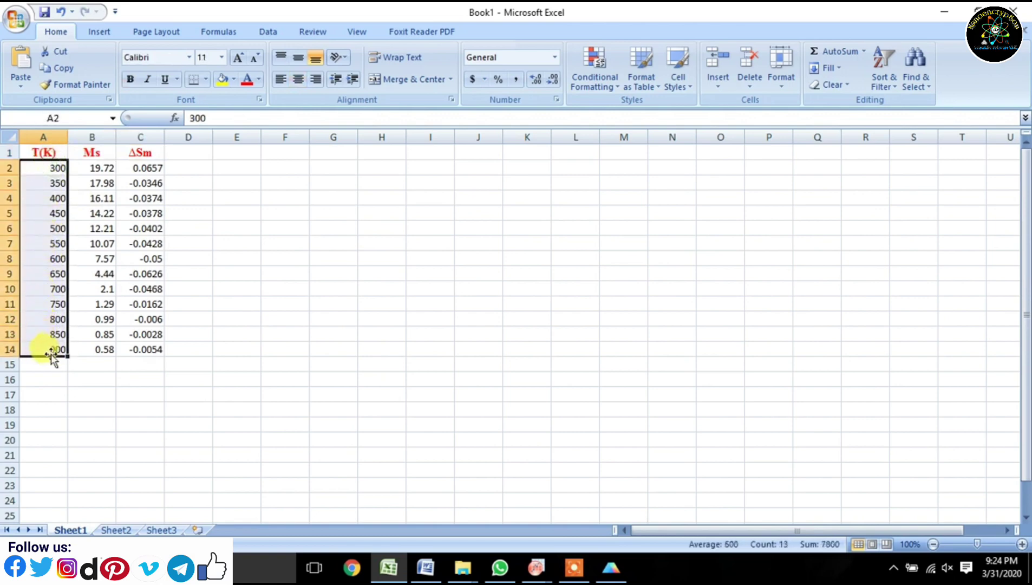
{"action": "left_click", "coordinate": [426, 567]}
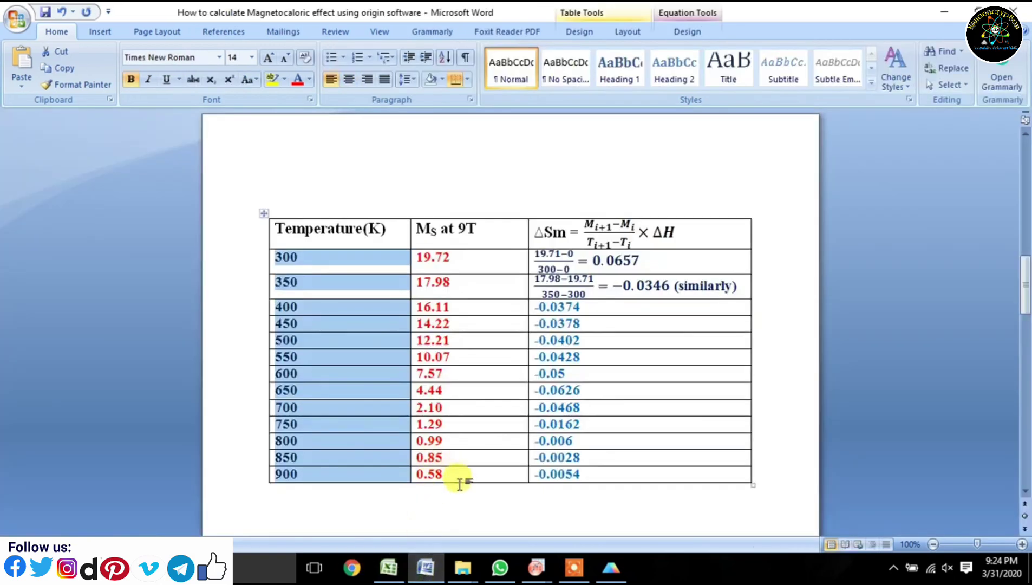
{"action": "left_click_drag", "start_coordinate": [456, 473], "coordinate": [427, 259]}
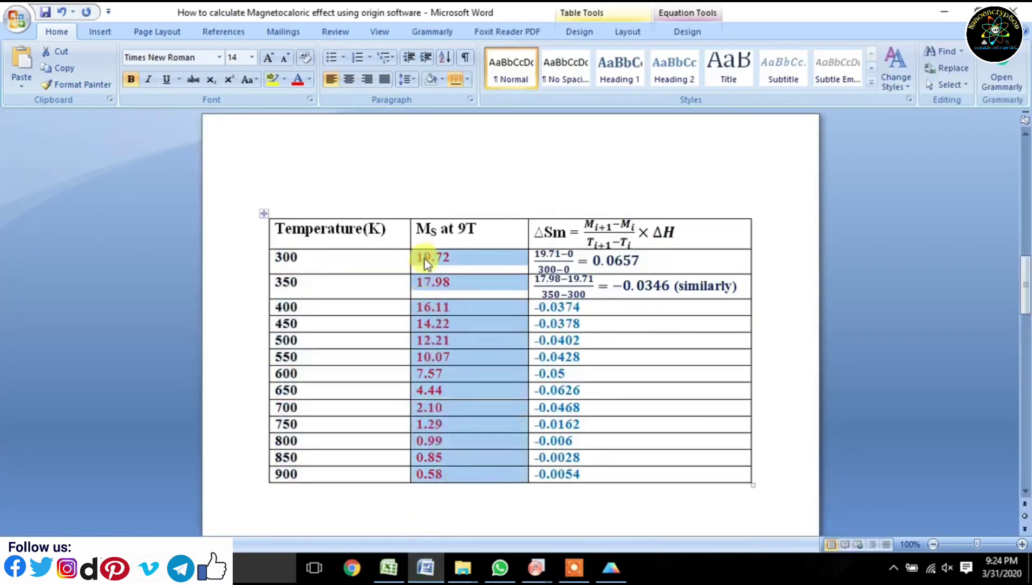
{"action": "left_click", "coordinate": [405, 577]}
{"action": "left_click_drag", "start_coordinate": [83, 169], "coordinate": [103, 350]}
{"action": "left_click", "coordinate": [422, 572]}
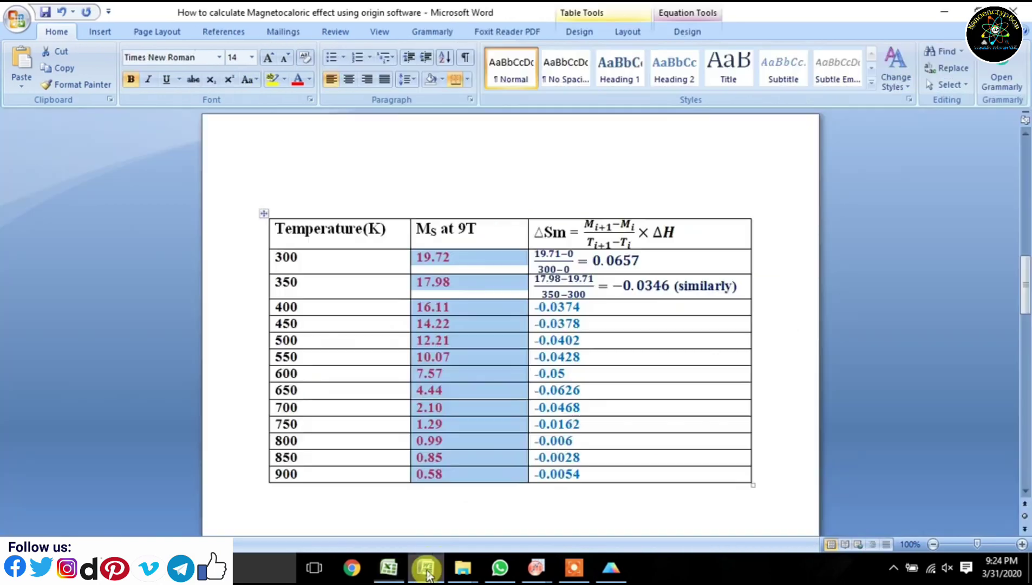
{"action": "left_click_drag", "start_coordinate": [598, 479], "coordinate": [553, 230]}
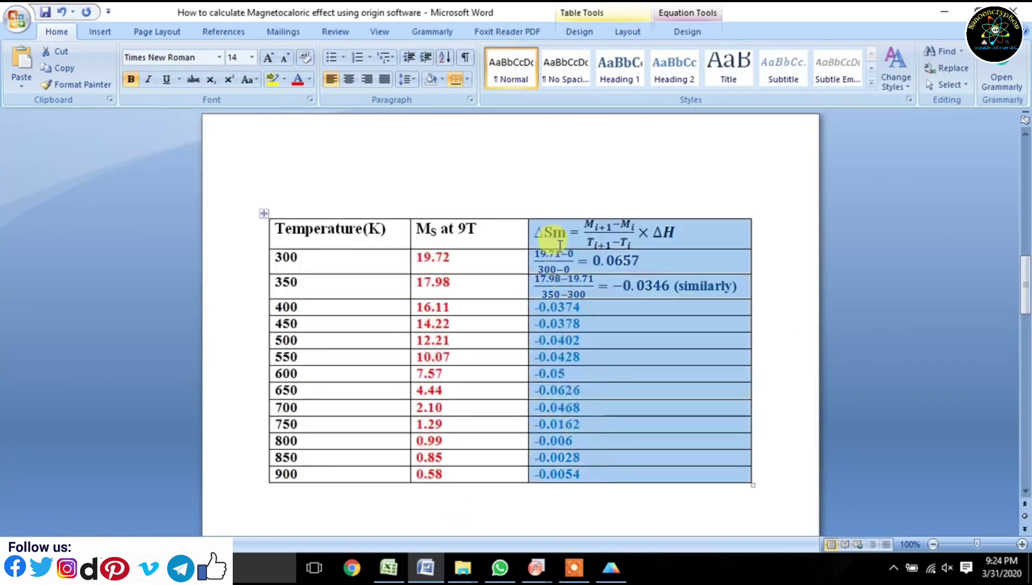
{"action": "left_click", "coordinate": [391, 569]}
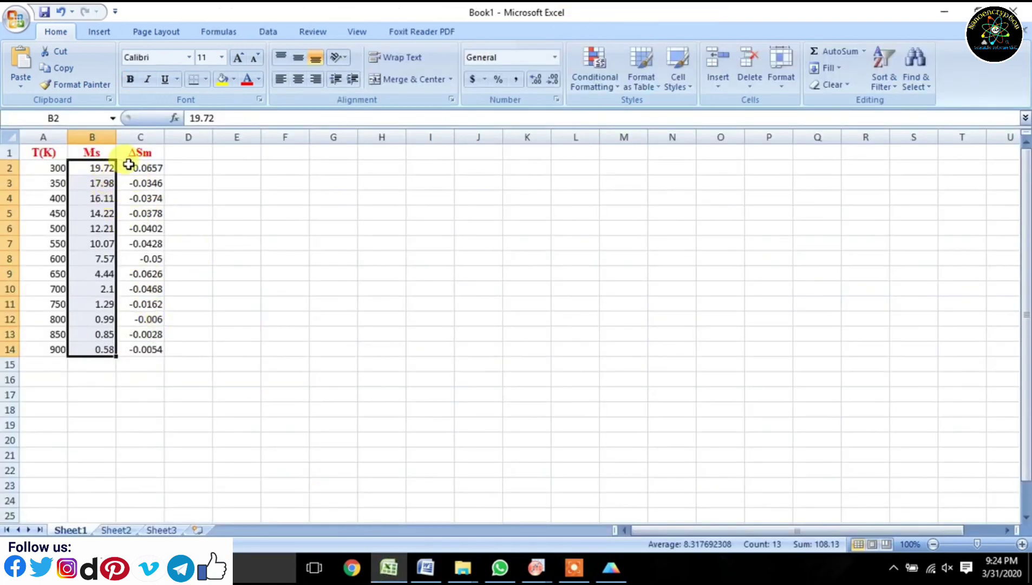
{"action": "left_click_drag", "start_coordinate": [133, 166], "coordinate": [143, 347]}
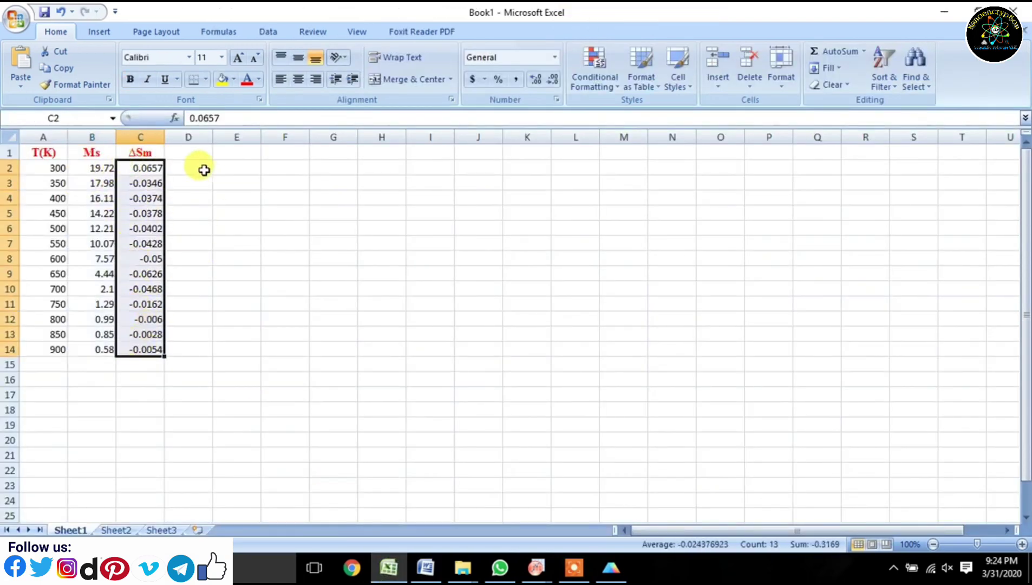
Enter the header ΔSm*9 in cell D1, inserting the Δ as a symbol.
{"action": "left_click", "coordinate": [197, 155]}
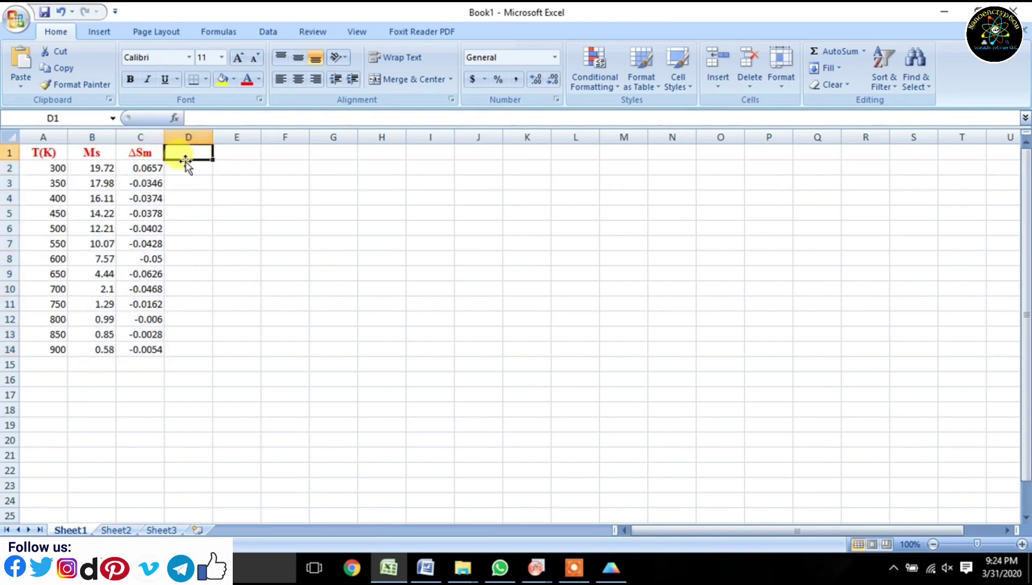
{"action": "left_click", "coordinate": [103, 31]}
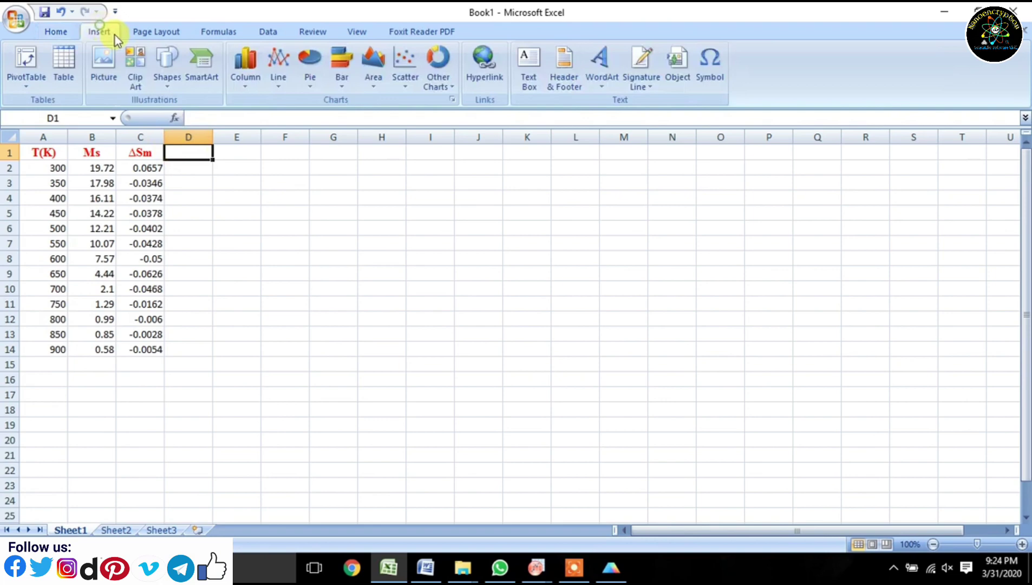
{"action": "left_click", "coordinate": [706, 76]}
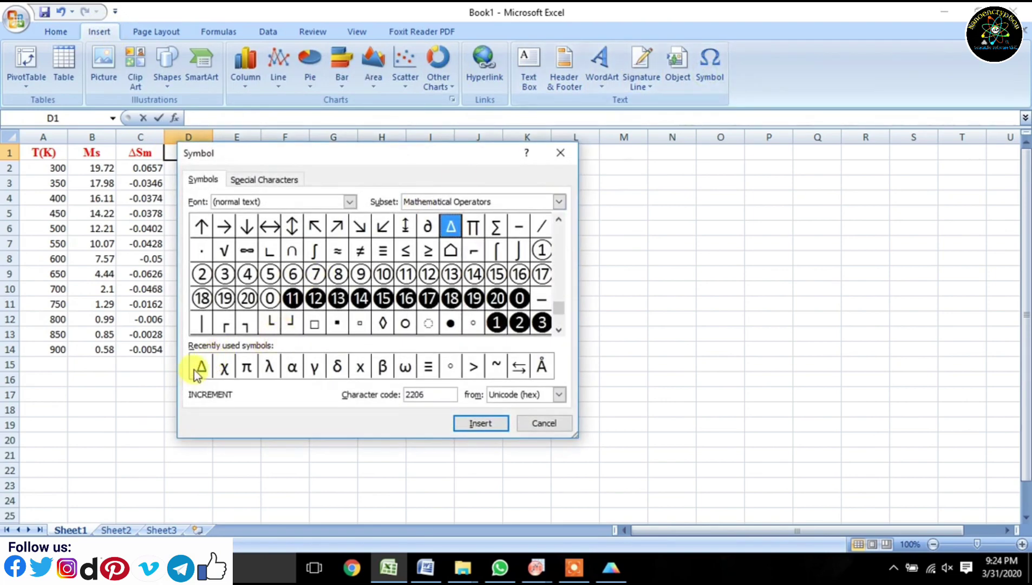
{"action": "left_click", "coordinate": [195, 370]}
{"action": "left_click", "coordinate": [474, 423]}
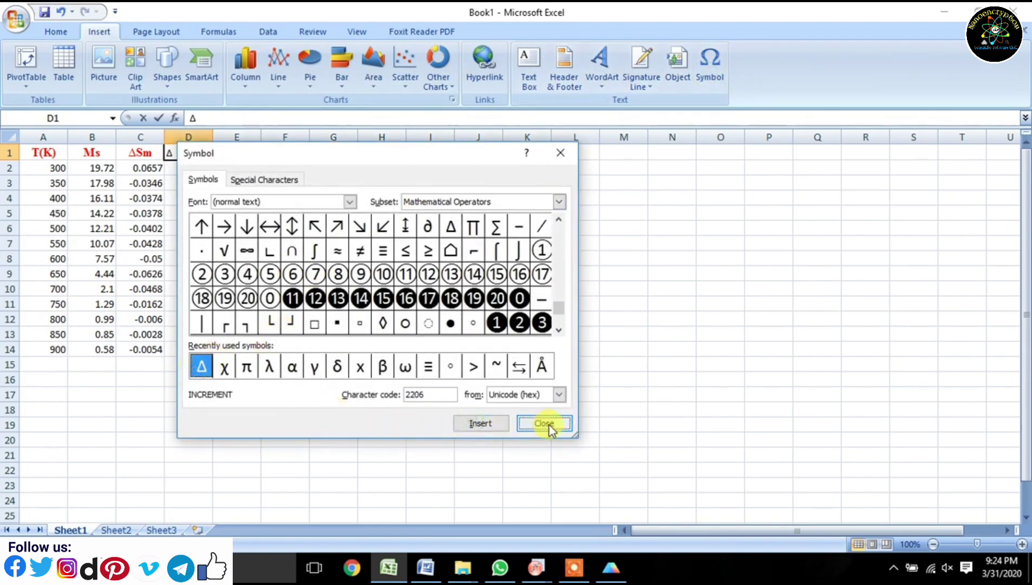
{"action": "left_click", "coordinate": [545, 423]}
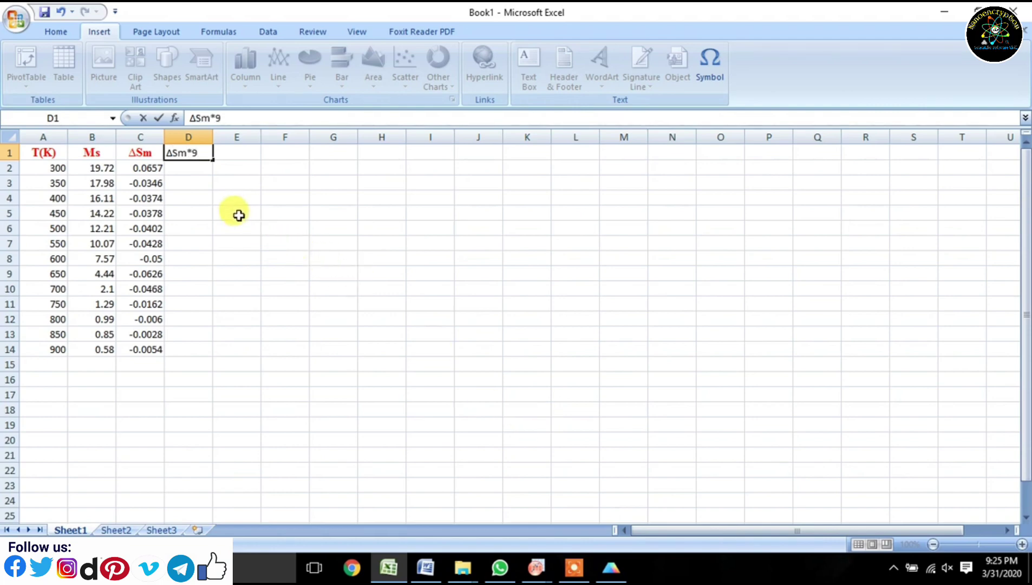
Enter the formula =C2*9 in cell D2 and fill it down to D14.
{"action": "left_click", "coordinate": [185, 171]}
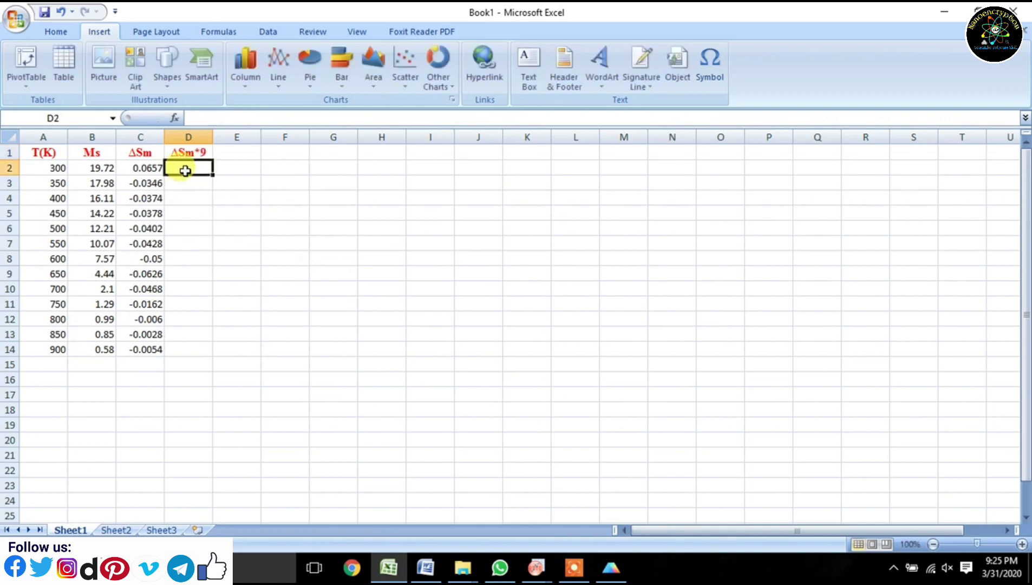
{"action": "type", "text": "="}
{"action": "left_click", "coordinate": [140, 170]}
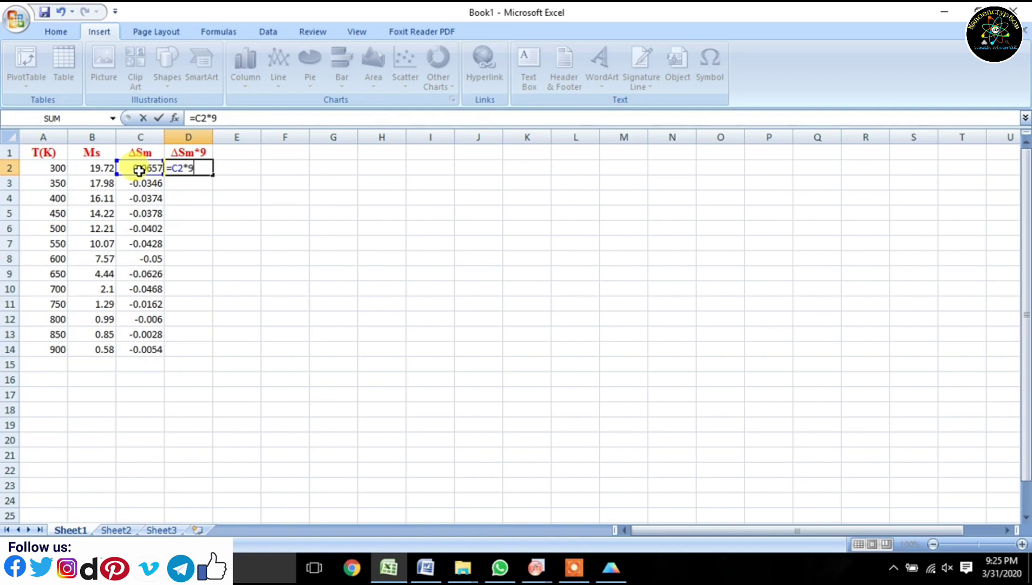
{"action": "key", "text": "Return"}
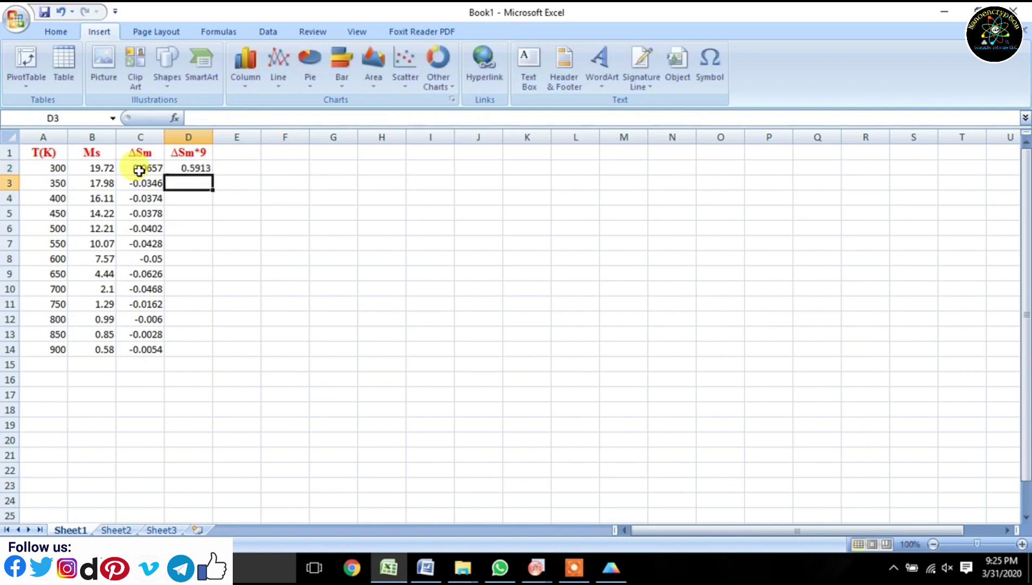
{"action": "left_click", "coordinate": [174, 168]}
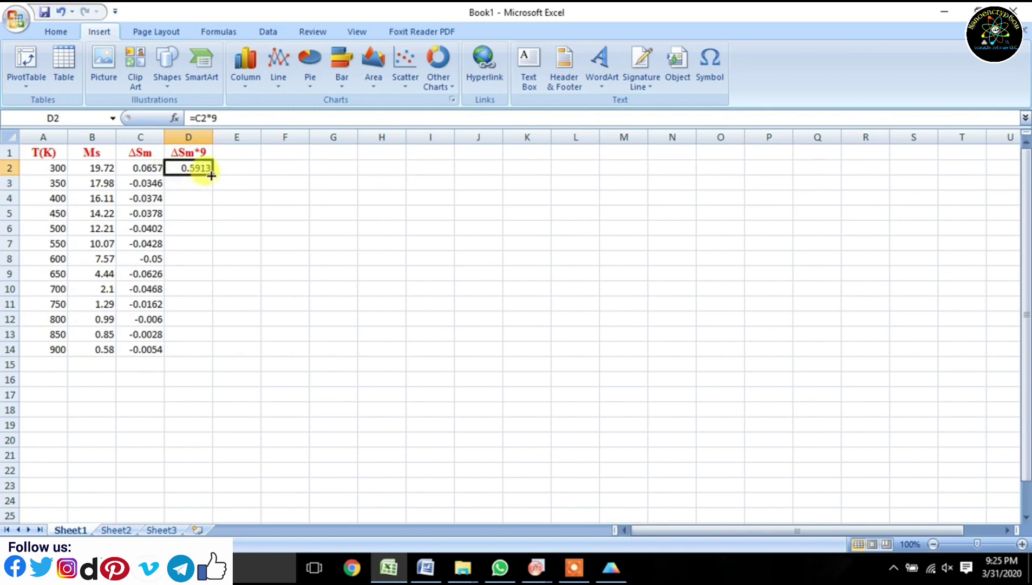
{"action": "left_click_drag", "start_coordinate": [212, 175], "coordinate": [210, 352]}
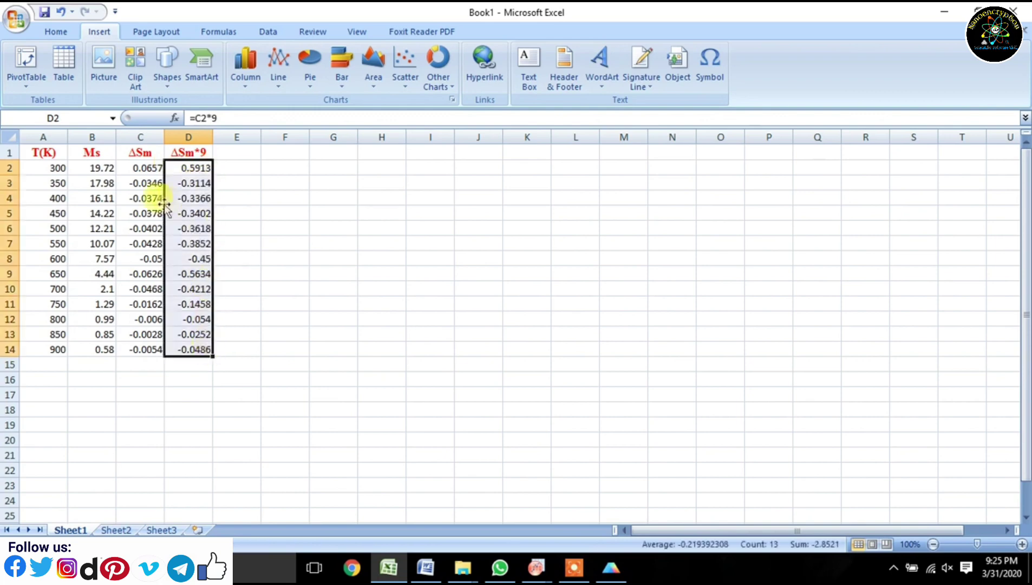
Change the formula in D2 to =C2*9*-1 and fill it down to D14.
{"action": "double_click", "coordinate": [201, 168]}
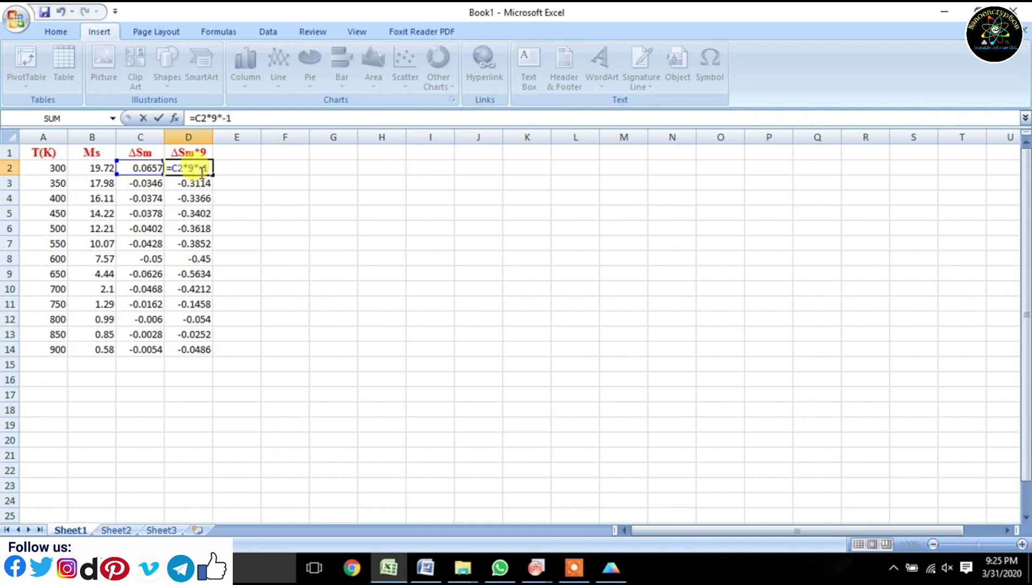
{"action": "key", "text": "Return"}
{"action": "left_click", "coordinate": [198, 165]}
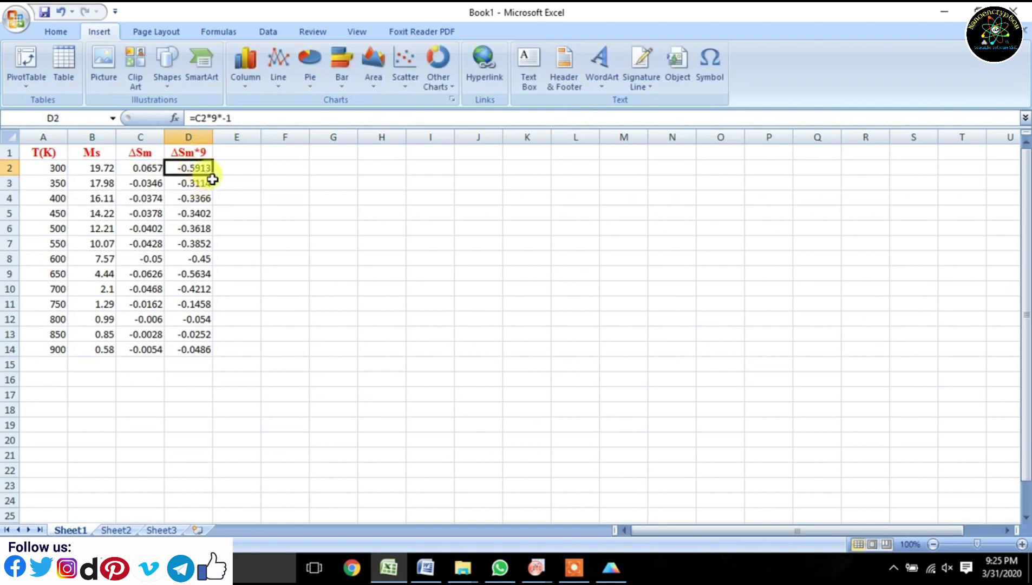
{"action": "left_click_drag", "start_coordinate": [212, 175], "coordinate": [228, 359]}
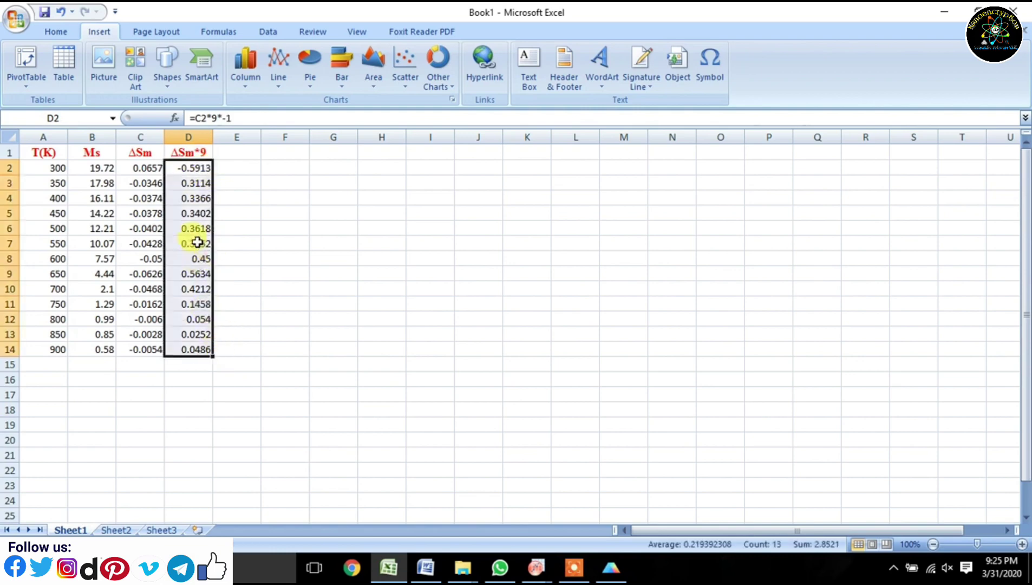
Extend the header in D1 to read ΔSm*9 (9 is applied filed) and widen column D to fit it.
{"action": "left_click", "coordinate": [202, 170]}
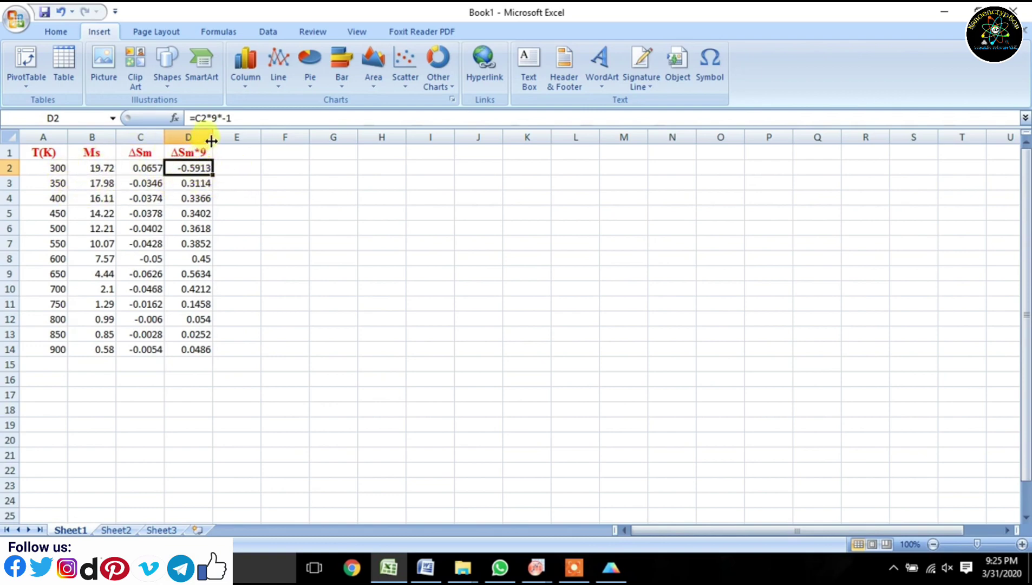
{"action": "left_click_drag", "start_coordinate": [211, 141], "coordinate": [276, 142]}
{"action": "left_click", "coordinate": [247, 152]}
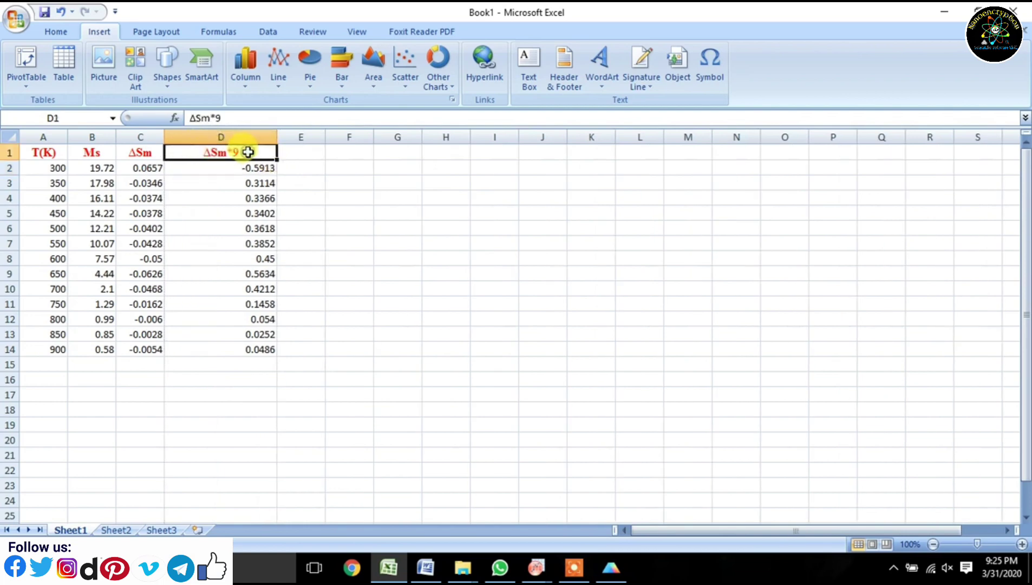
{"action": "double_click", "coordinate": [248, 152]}
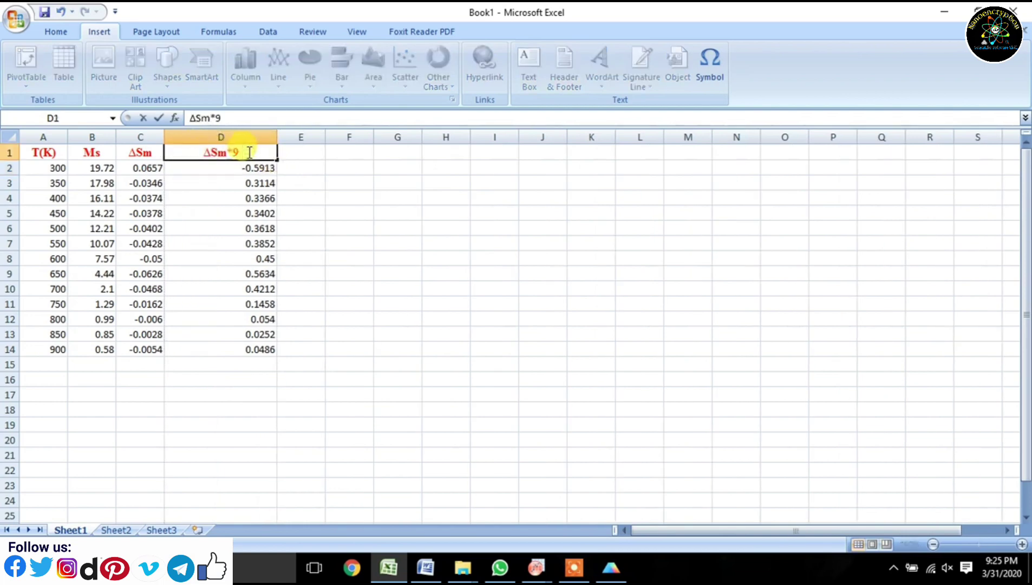
{"action": "type", "text": "(9 is"}
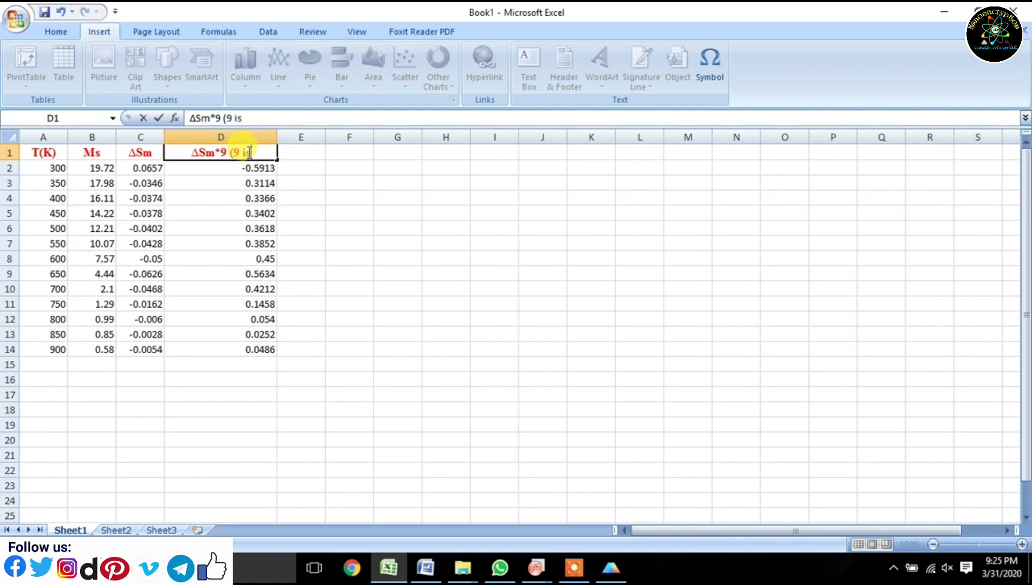
{"action": "type", "text": " a"}
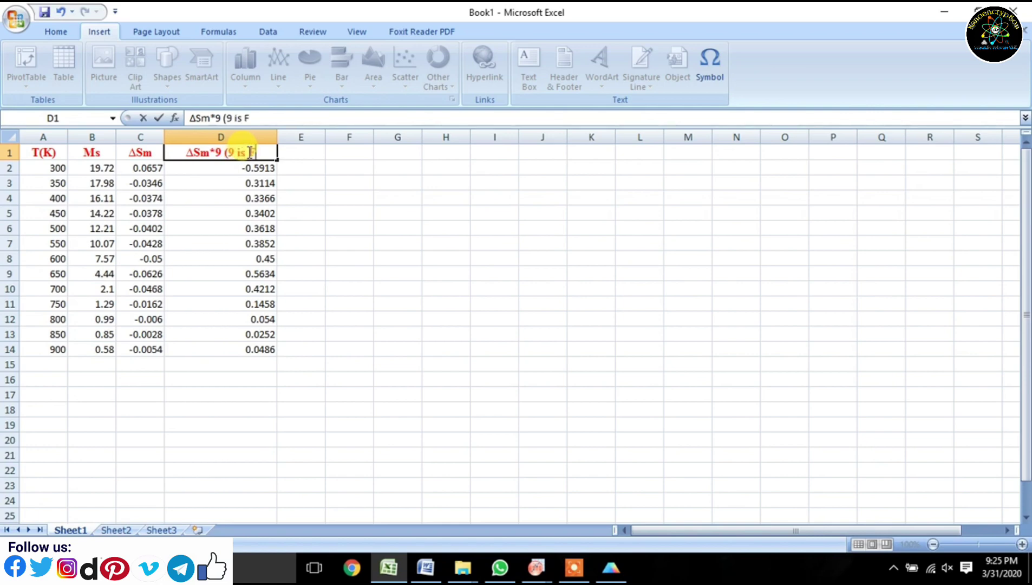
{"action": "type", "text": "ppl"}
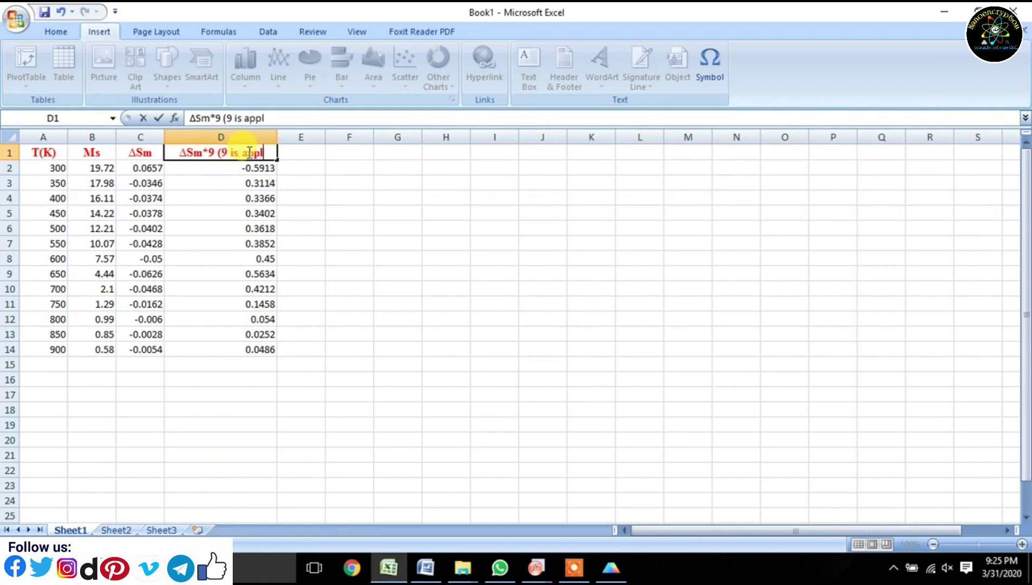
{"action": "type", "text": "ied fu"}
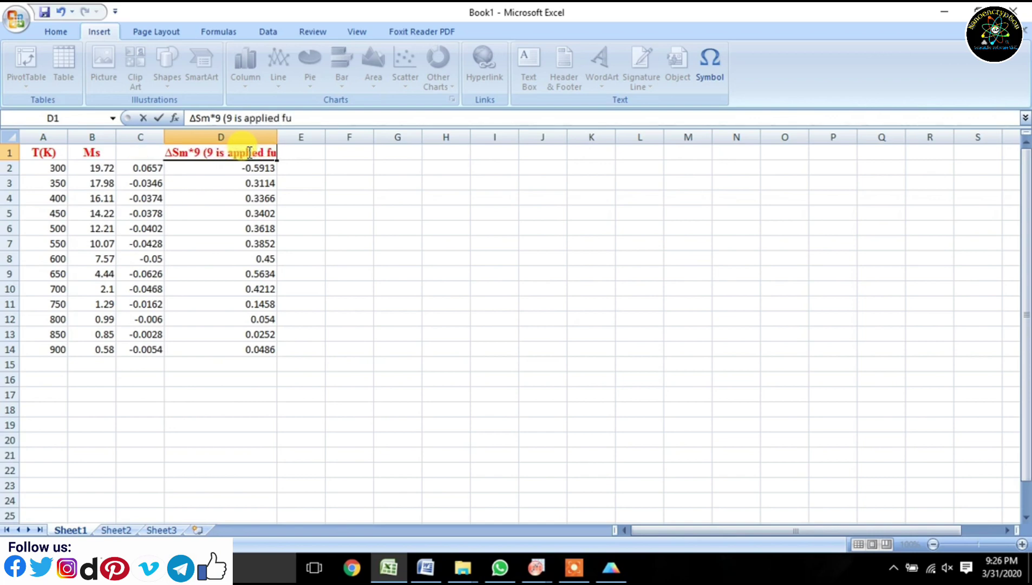
{"action": "key", "text": "BackSpace"}
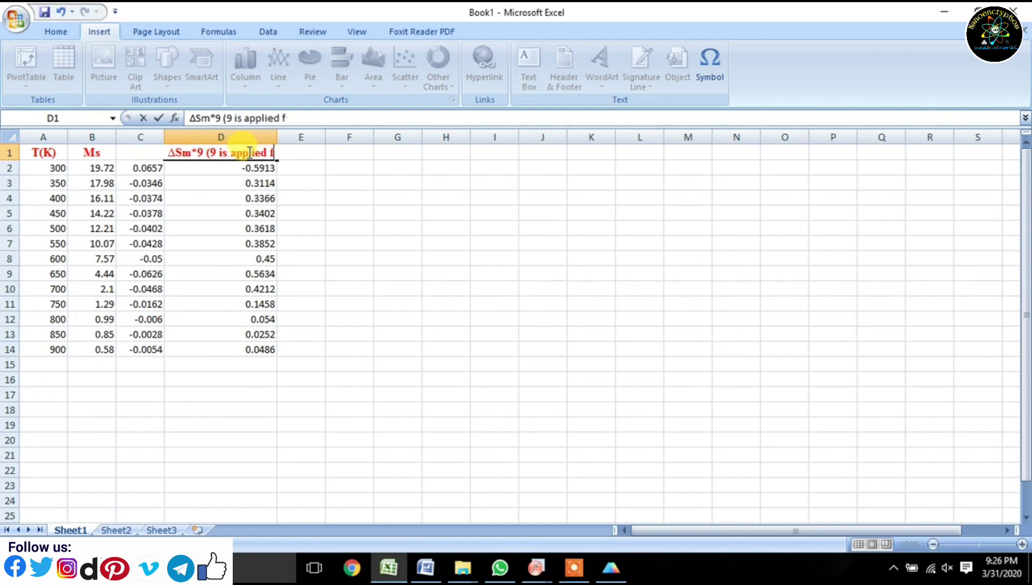
{"action": "type", "text": "iled"}
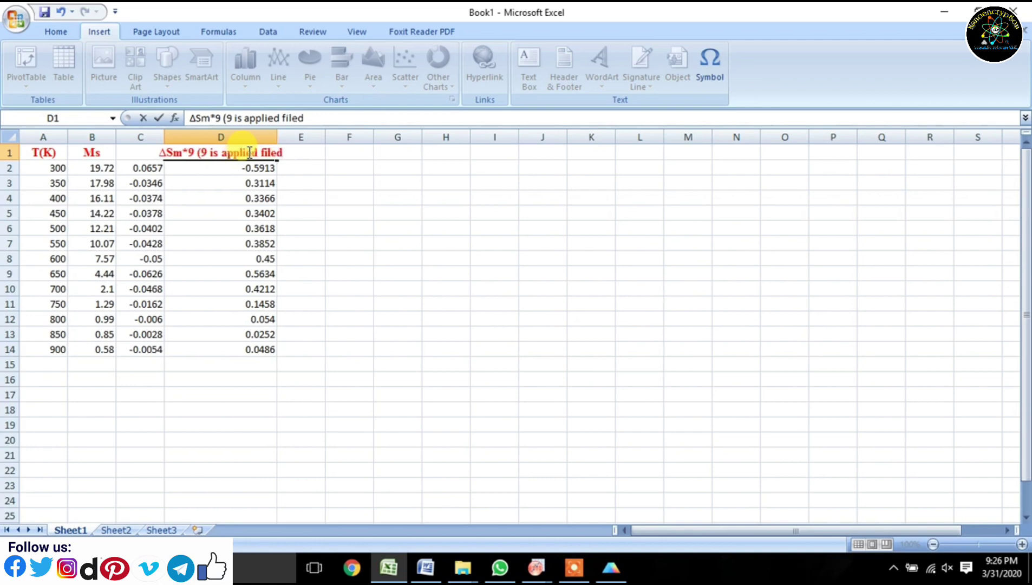
{"action": "type", "text": ")"}
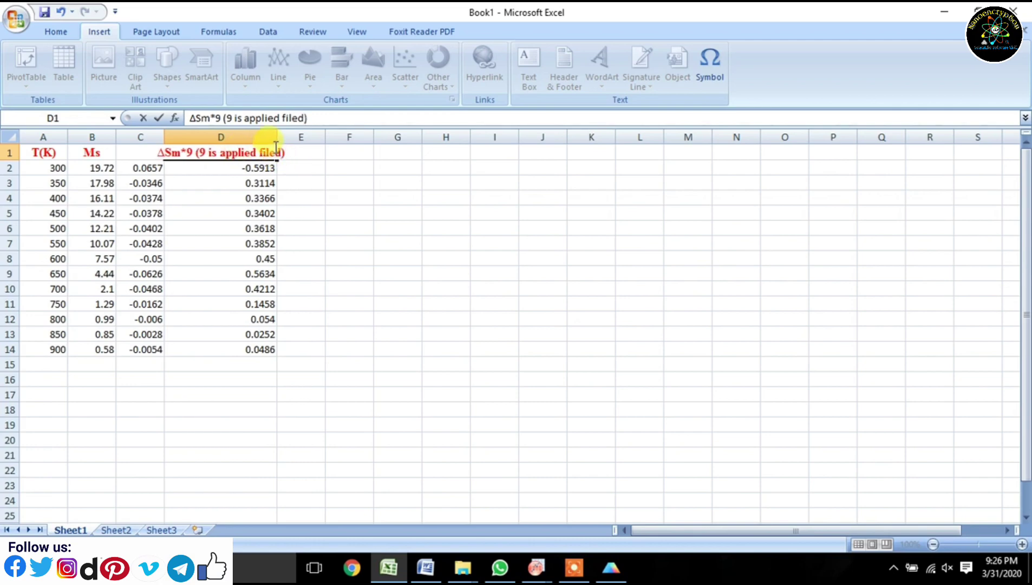
{"action": "left_click_drag", "start_coordinate": [271, 137], "coordinate": [323, 182]}
{"action": "left_click", "coordinate": [253, 212]}
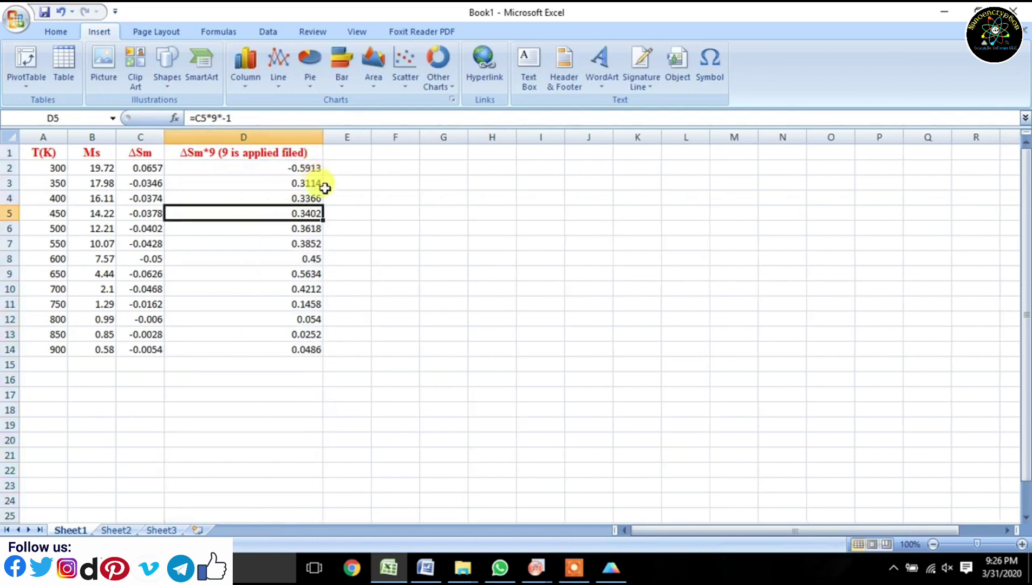
{"action": "left_click", "coordinate": [301, 154]}
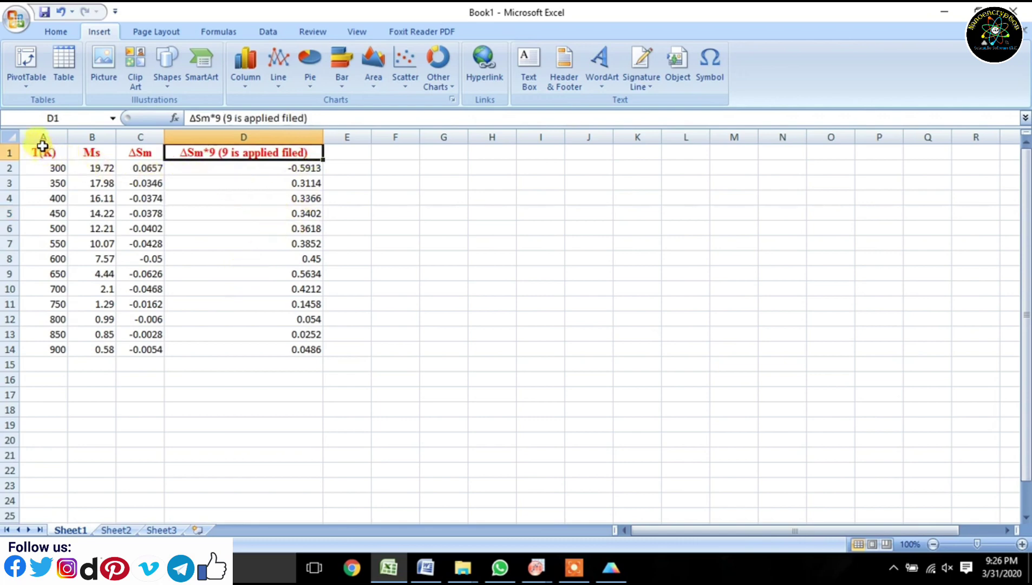
Center the contents of columns A to D horizontally.
{"action": "left_click_drag", "start_coordinate": [43, 145], "coordinate": [272, 155]}
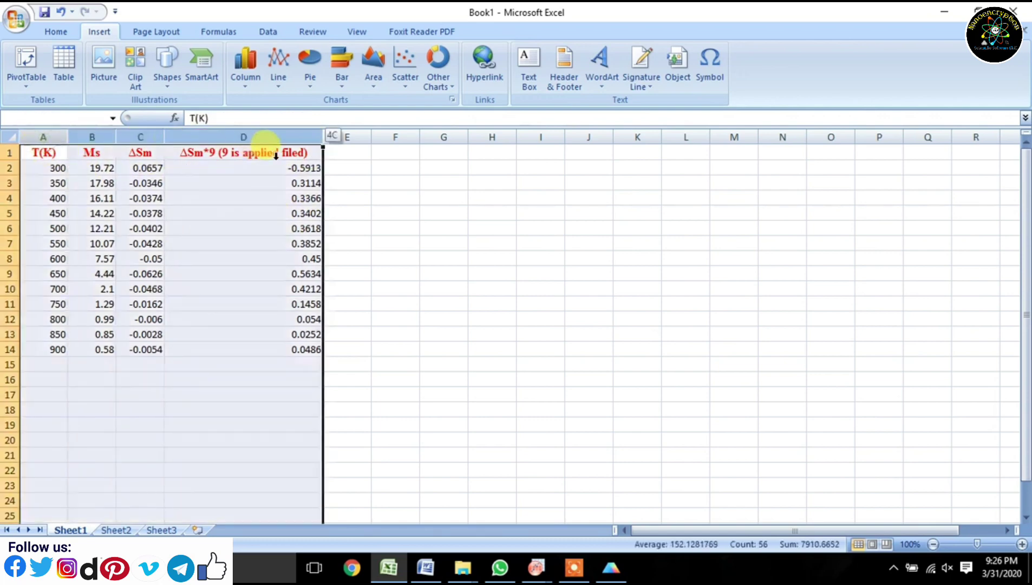
{"action": "left_click", "coordinate": [56, 33]}
{"action": "left_click", "coordinate": [300, 81]}
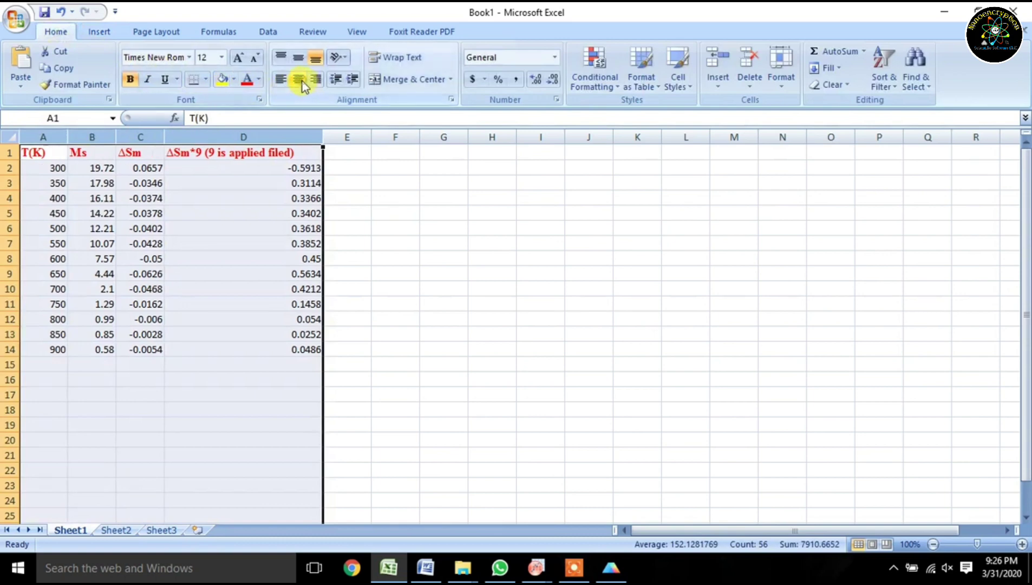
{"action": "left_click", "coordinate": [302, 81]}
{"action": "left_click", "coordinate": [302, 81]}
{"action": "left_click", "coordinate": [294, 85]}
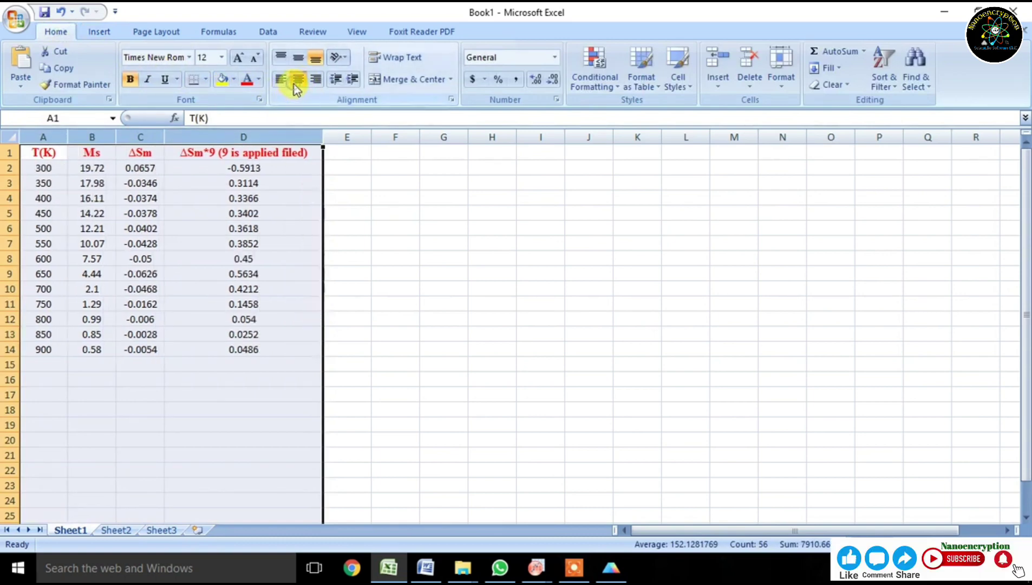
{"action": "left_click", "coordinate": [295, 84]}
{"action": "left_click", "coordinate": [294, 85]}
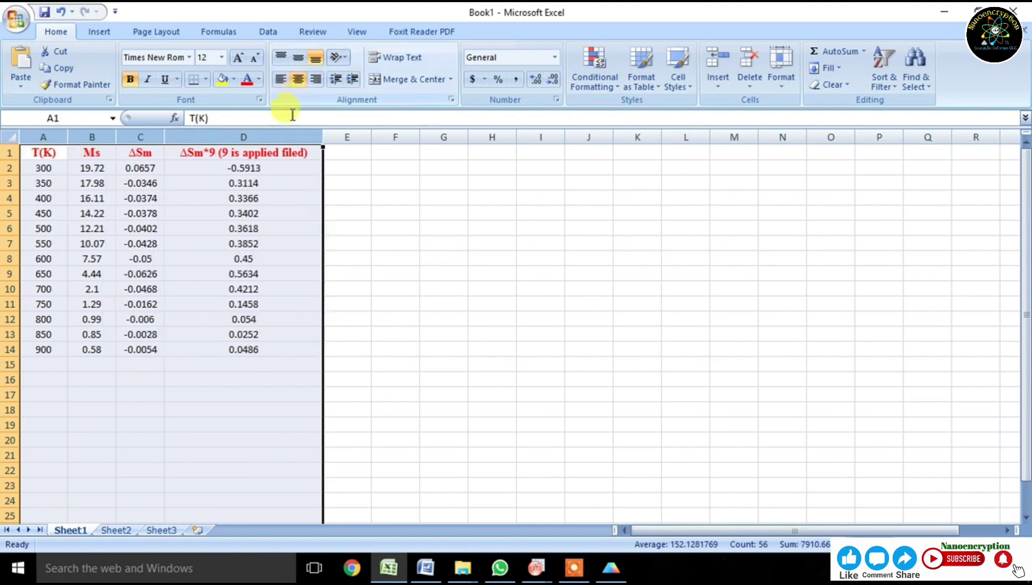
{"action": "left_click", "coordinate": [346, 166]}
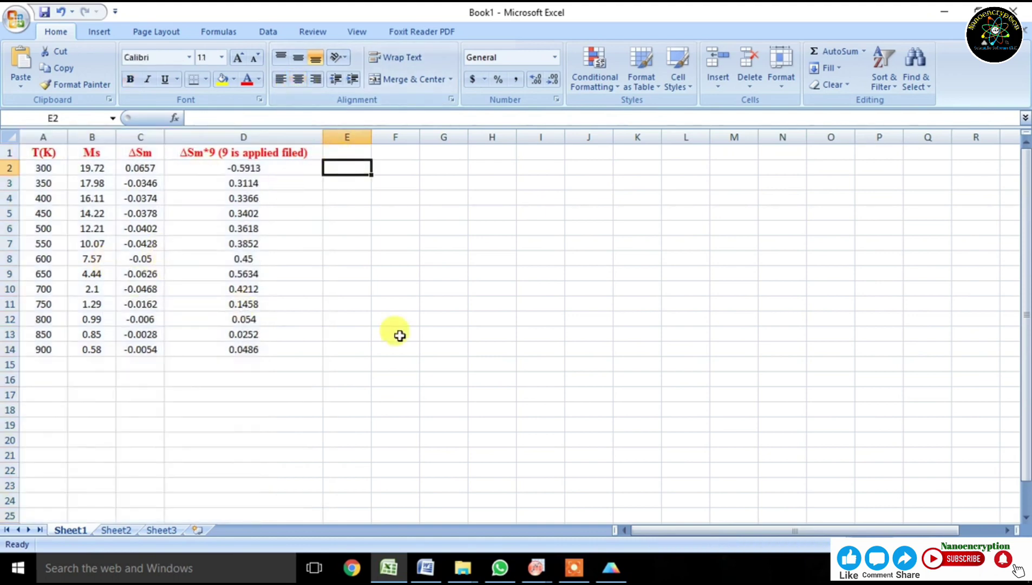
Copy the temperatures in A2:A13 and paste them into the X column of Data 1 in GraphPad Prism, starting at row 1.
{"action": "left_click_drag", "start_coordinate": [42, 171], "coordinate": [38, 332]}
{"action": "key", "text": "ctrl+c"}
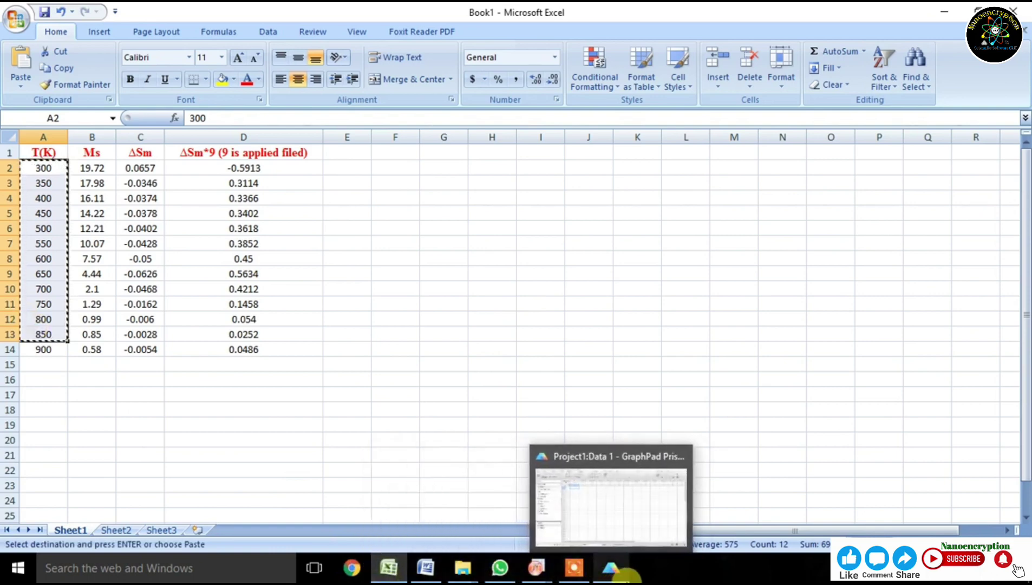
{"action": "left_click", "coordinate": [612, 568]}
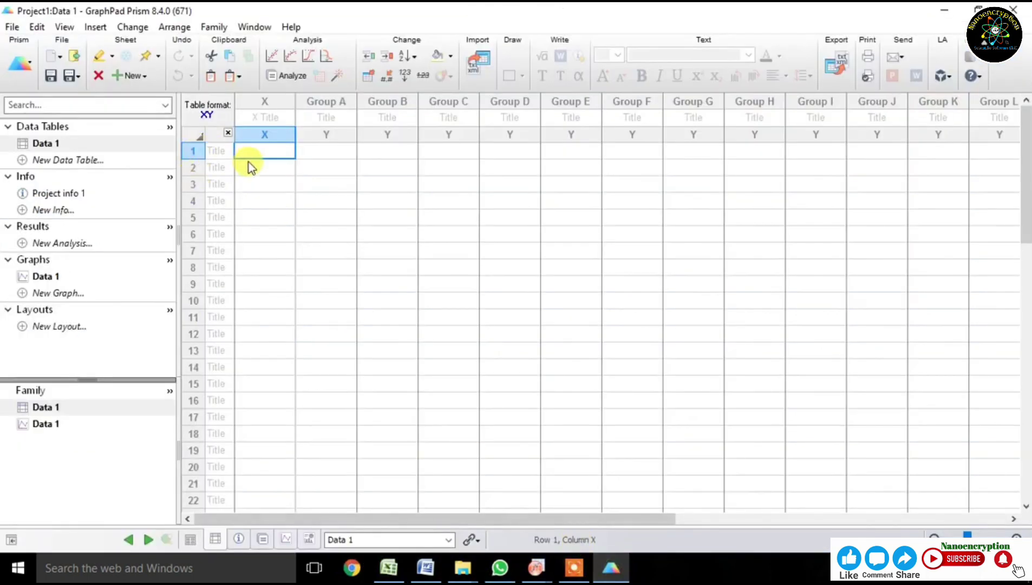
{"action": "key", "text": "ctrl+v"}
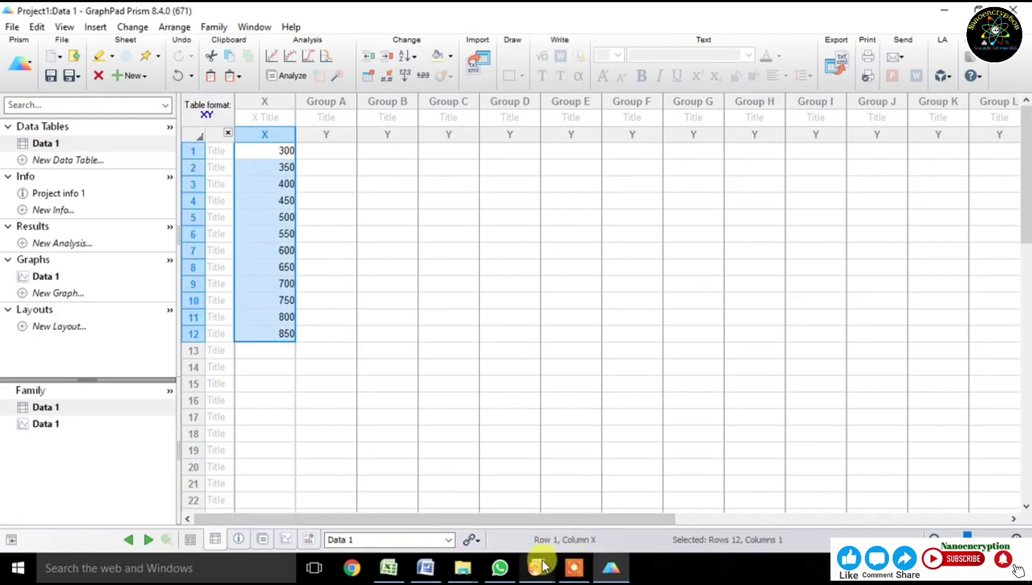
Copy the ΔSm*9 values in D2:D14 from Excel and paste them into the Group A Y column in GraphPad Prism, starting at row 1.
{"action": "left_click", "coordinate": [388, 567]}
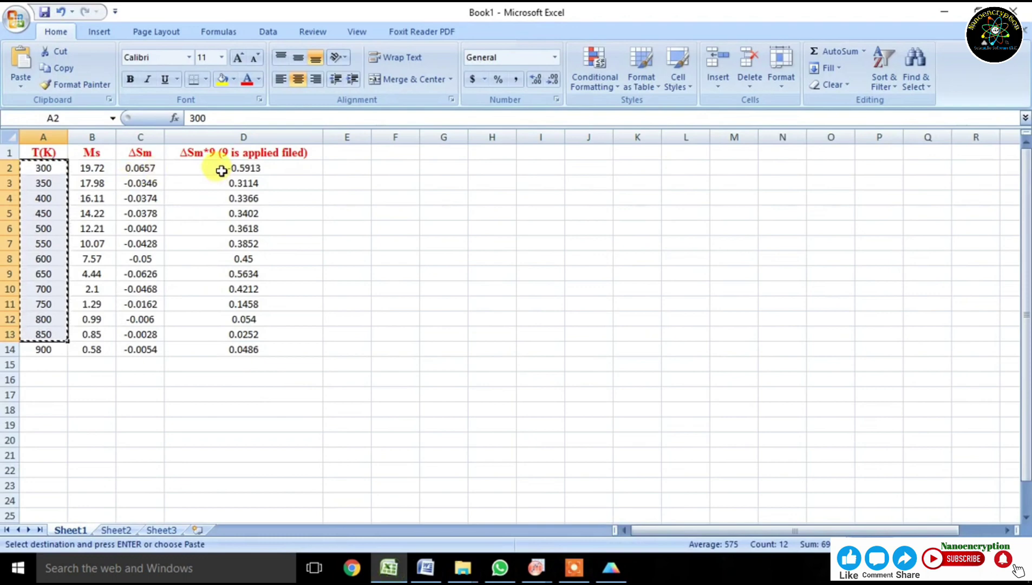
{"action": "left_click_drag", "start_coordinate": [222, 171], "coordinate": [223, 346]}
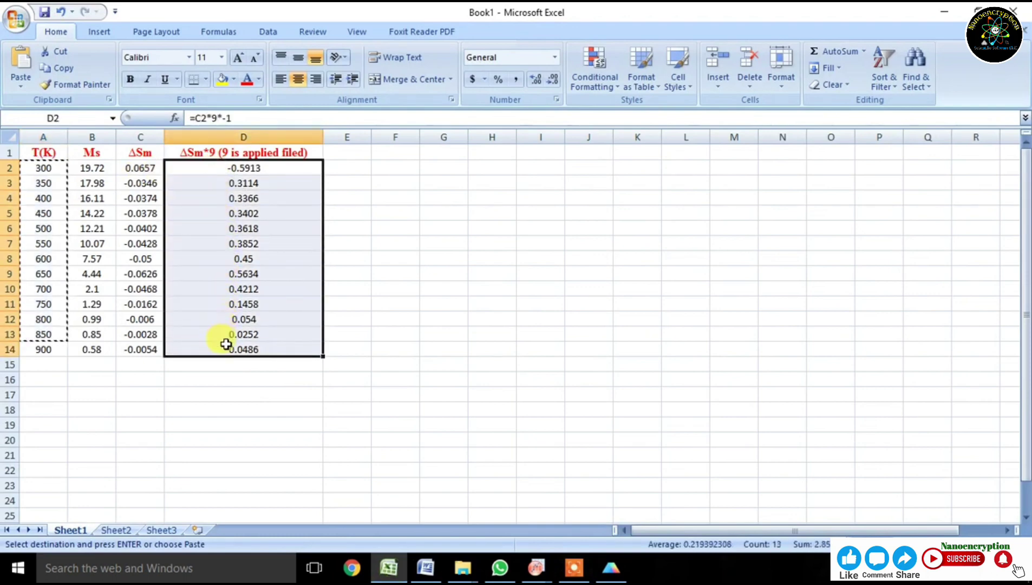
{"action": "key", "text": "ctrl+c"}
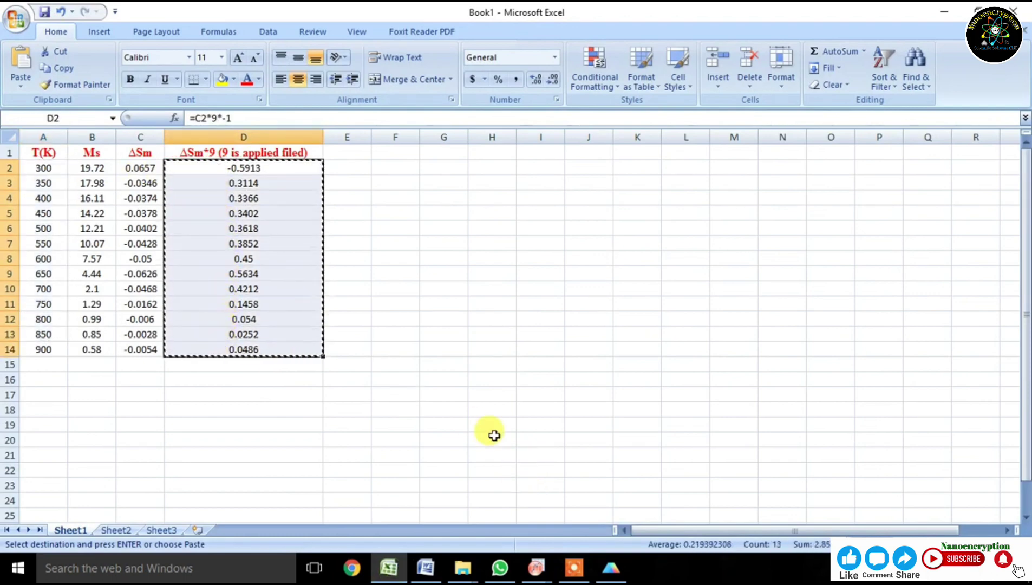
{"action": "left_click", "coordinate": [611, 568]}
{"action": "left_click", "coordinate": [324, 154]}
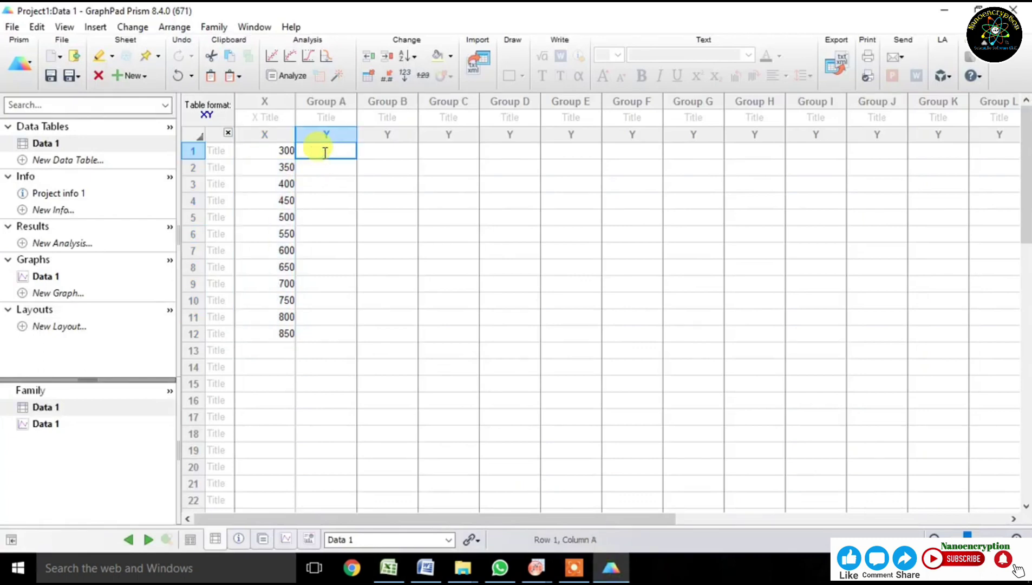
{"action": "key", "text": "ctrl+v"}
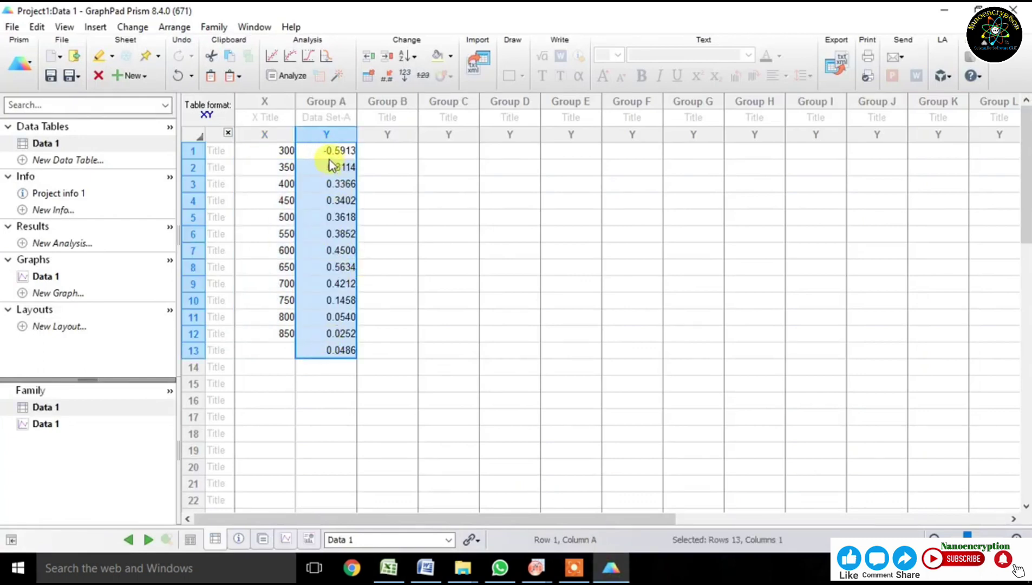
Enter the missing temperature 900 in row 13 of the X column.
{"action": "left_click_drag", "start_coordinate": [324, 161], "coordinate": [338, 347]}
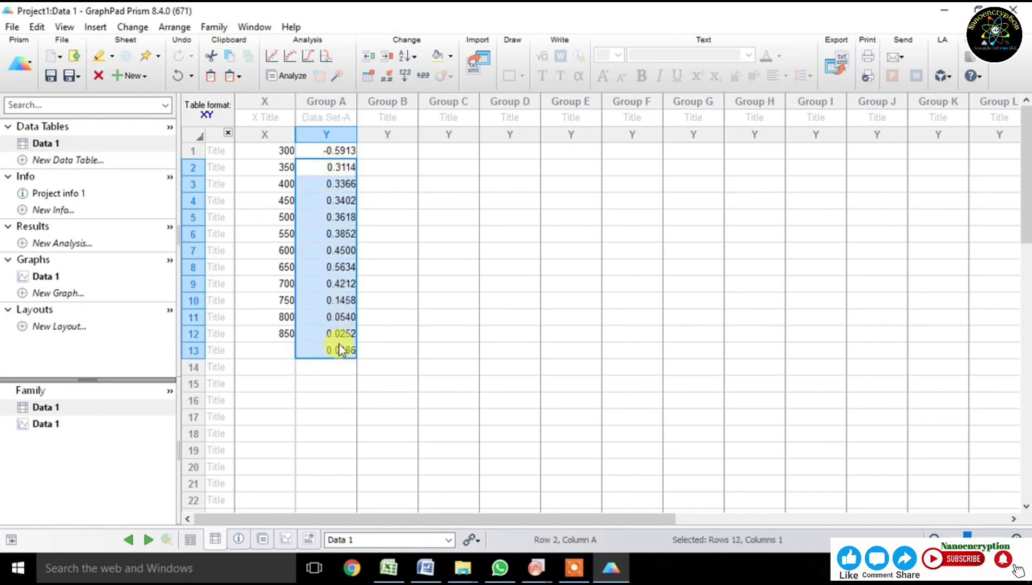
{"action": "left_click", "coordinate": [287, 341]}
{"action": "left_click", "coordinate": [285, 348]}
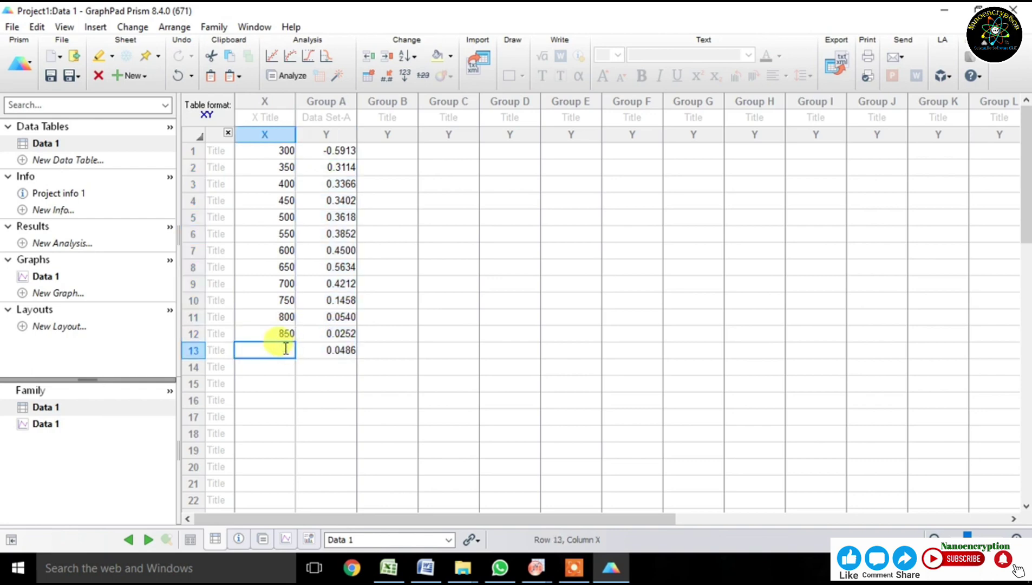
Replace the negative Group A value in row 1 with 0.365.
{"action": "left_click", "coordinate": [338, 168]}
{"action": "left_click", "coordinate": [337, 151]}
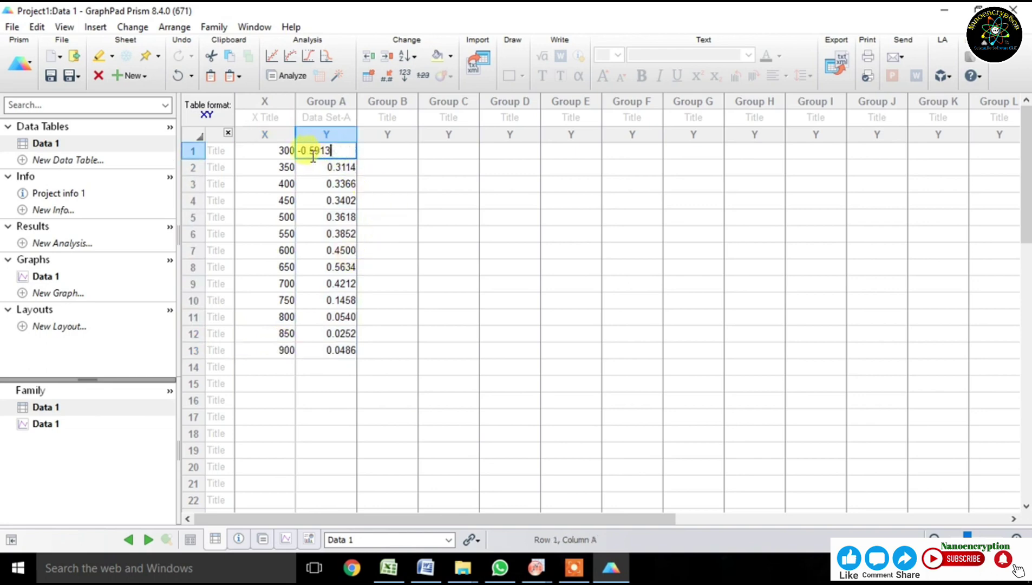
{"action": "left_click", "coordinate": [302, 151]}
{"action": "key", "text": "BackSpace"}
{"action": "double_click", "coordinate": [310, 151]}
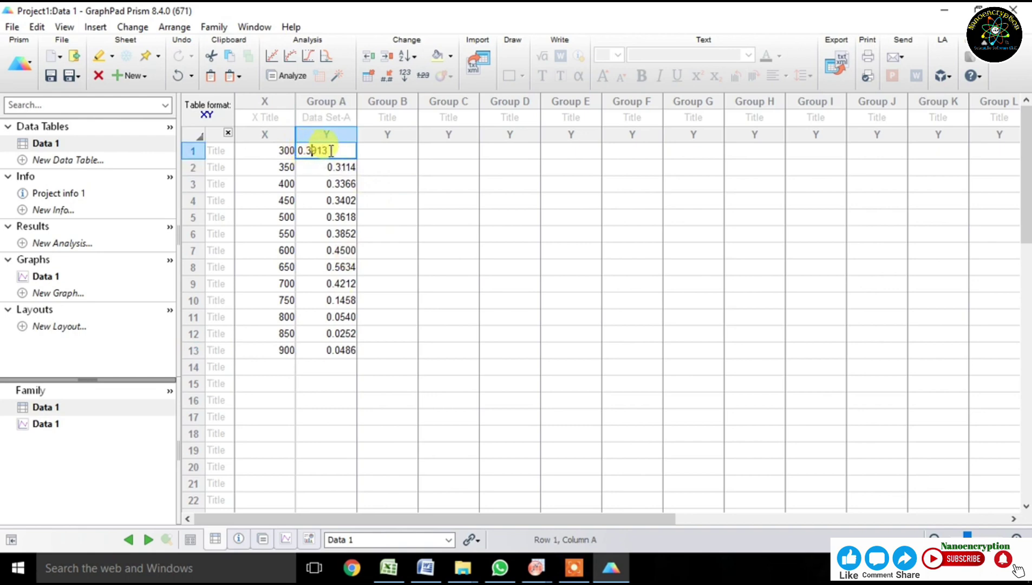
{"action": "type", "text": "7"}
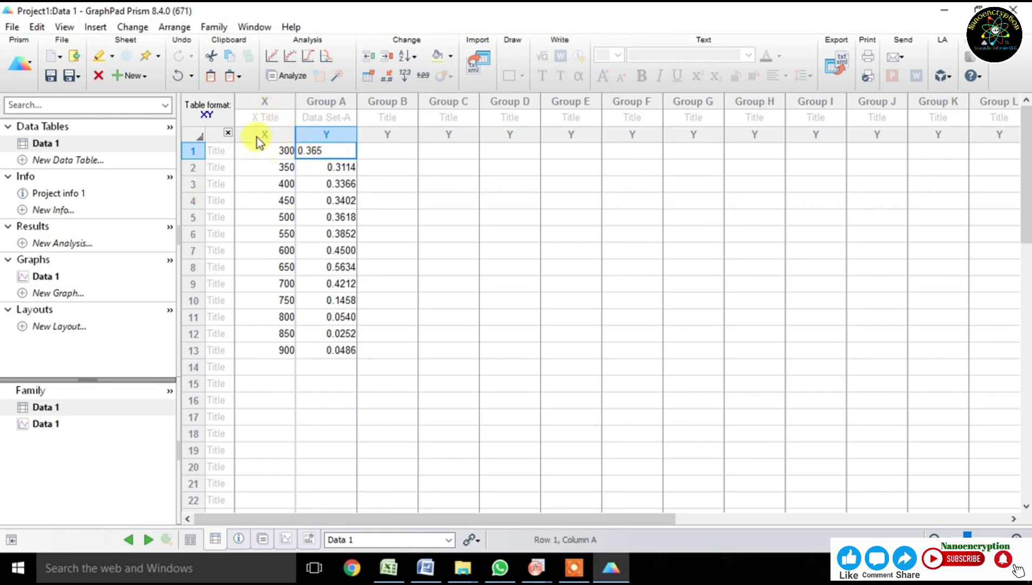
{"action": "left_click", "coordinate": [256, 136]}
{"action": "left_click", "coordinate": [346, 134]}
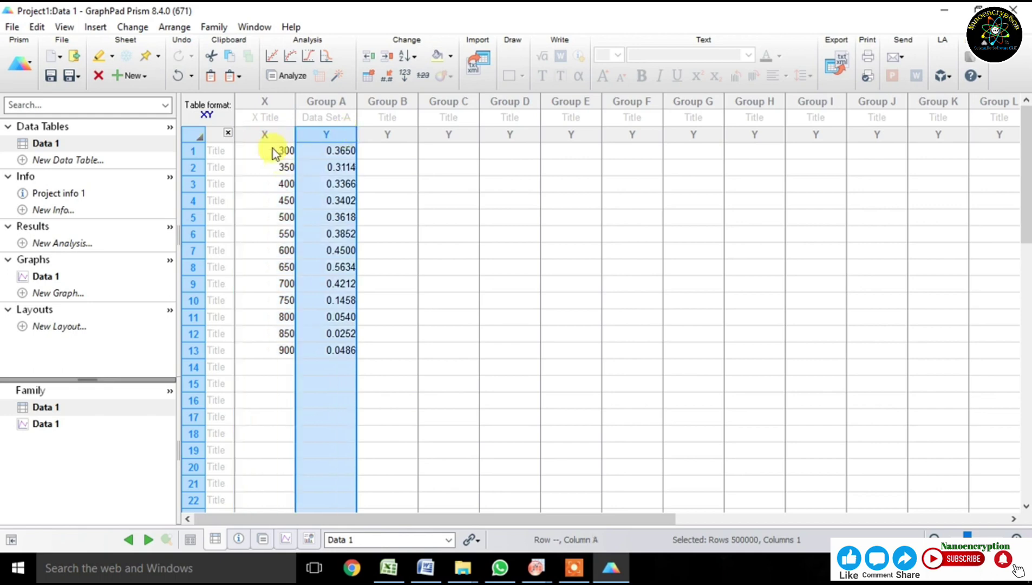
Create the Data 1 graph as an XY graph of the type Points & connecting line.
{"action": "left_click", "coordinate": [44, 279]}
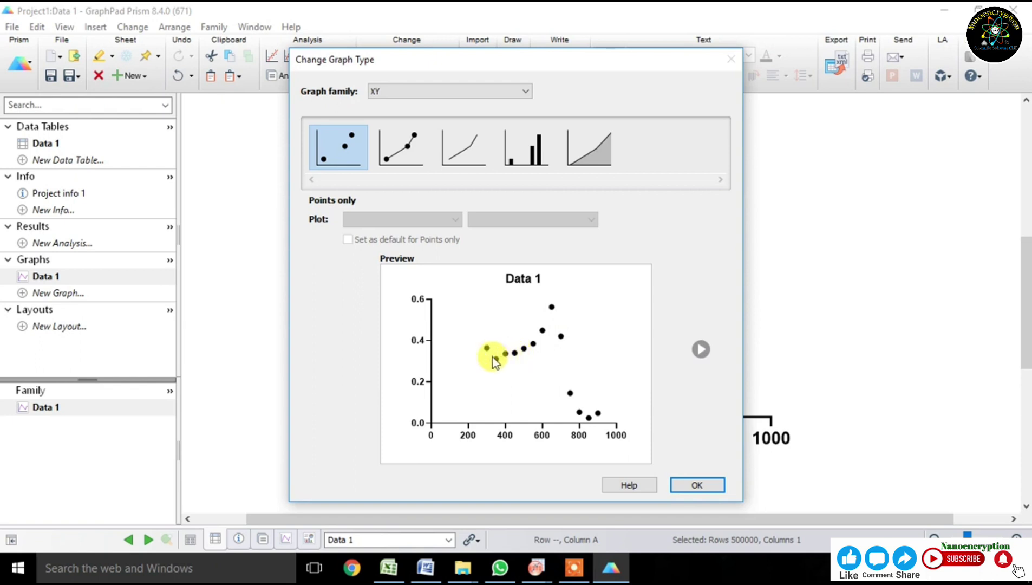
{"action": "left_click", "coordinate": [460, 150]}
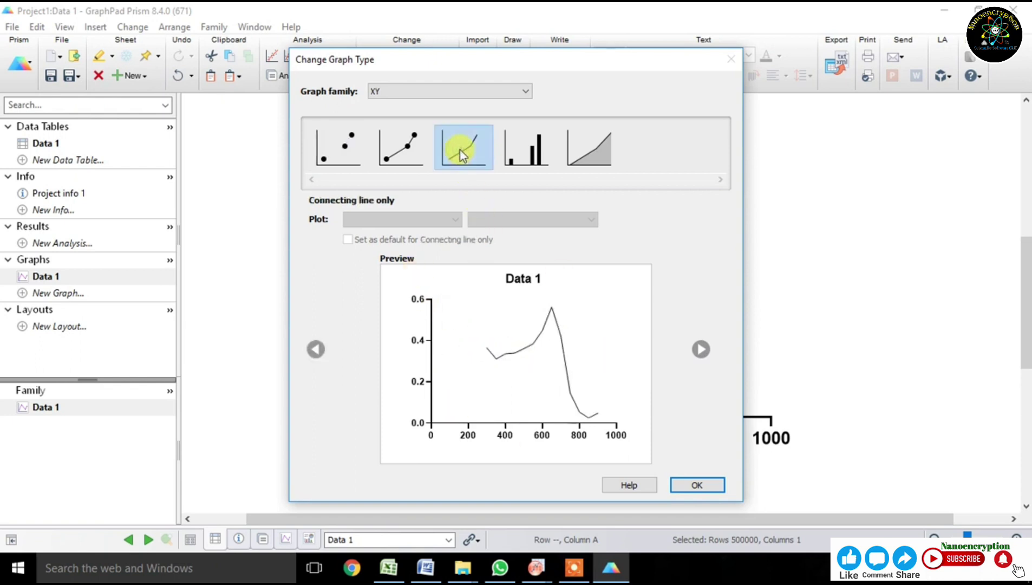
{"action": "left_click", "coordinate": [408, 152]}
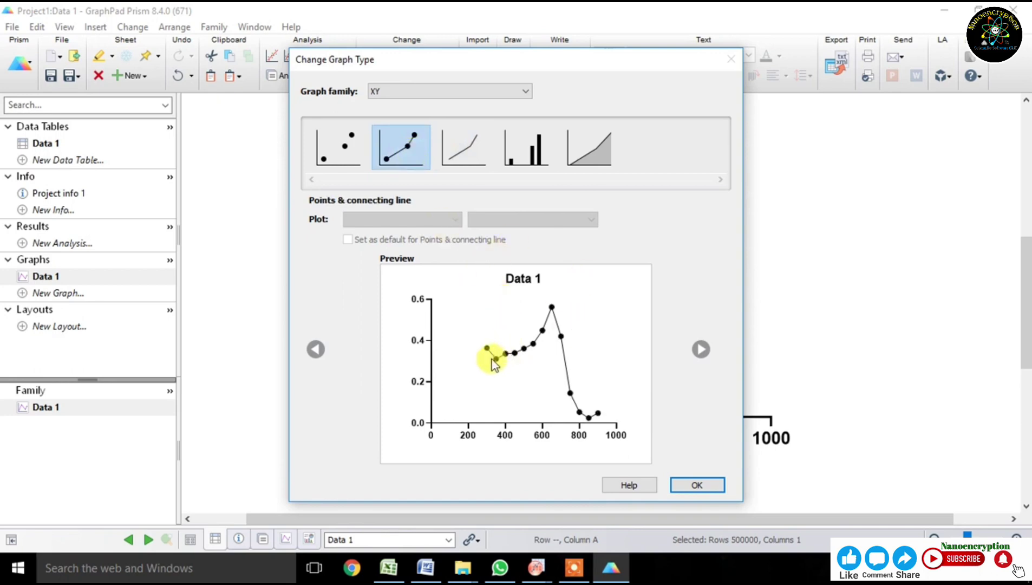
{"action": "left_click", "coordinate": [696, 485]}
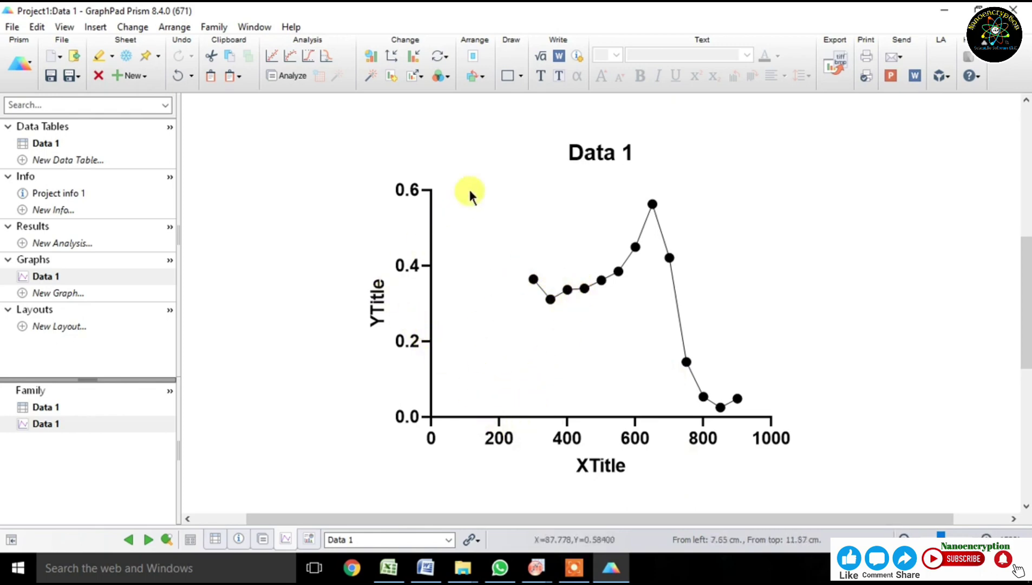
Delete the title Data 1 above the graph.
{"action": "double_click", "coordinate": [612, 153]}
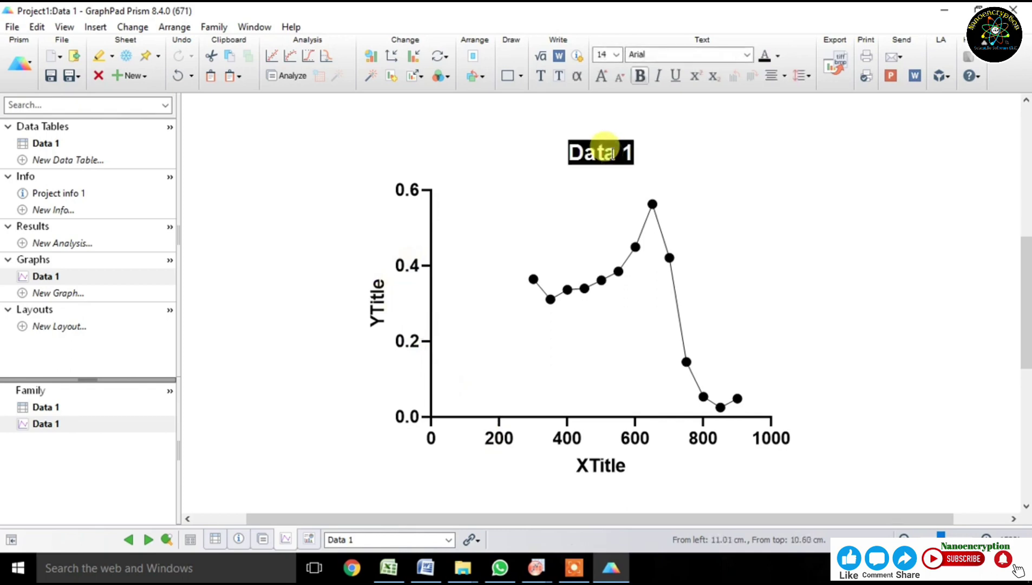
{"action": "key", "text": "Delete"}
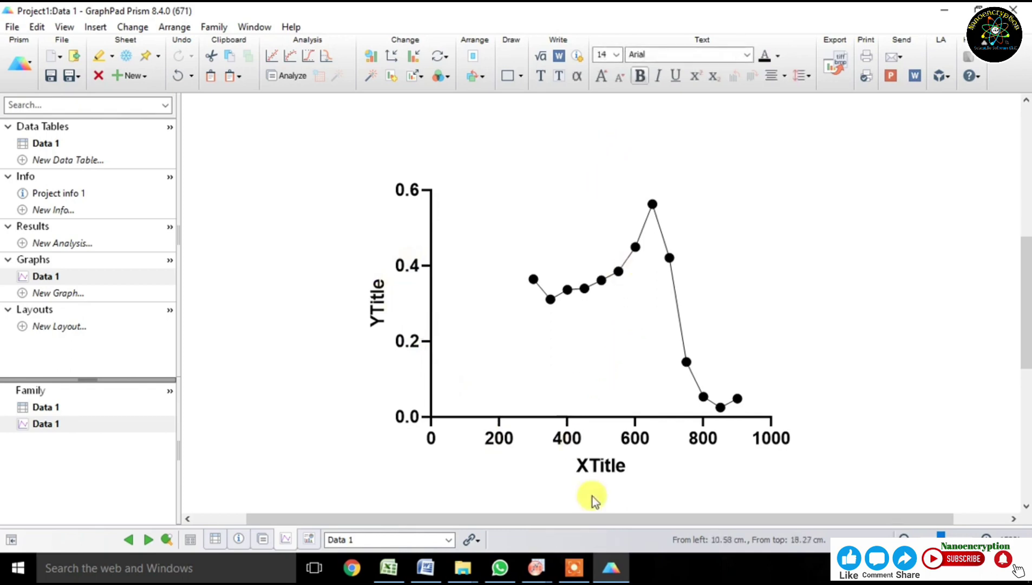
{"action": "left_click", "coordinate": [574, 568]}
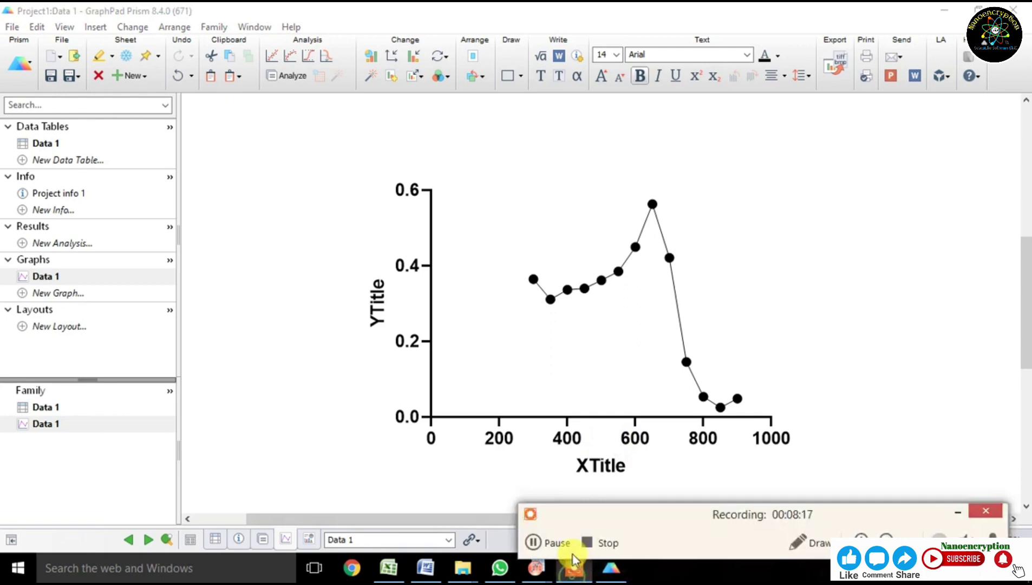
{"action": "left_click", "coordinate": [536, 543]}
{"action": "left_click", "coordinate": [958, 513]}
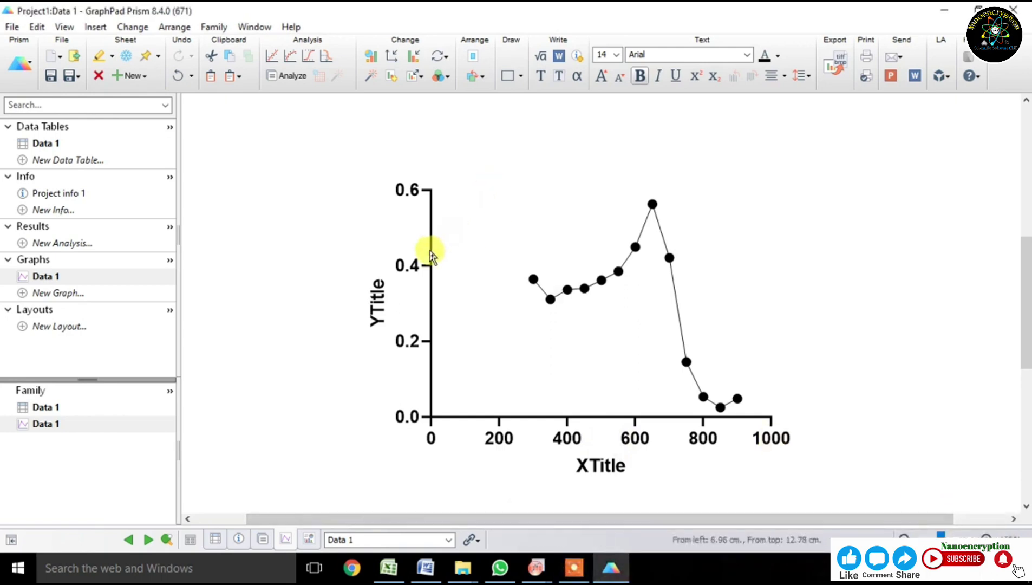
Add a right Y axis with Standard gaps and direction, ticks direction None and numbering location None.
{"action": "left_click", "coordinate": [390, 56]}
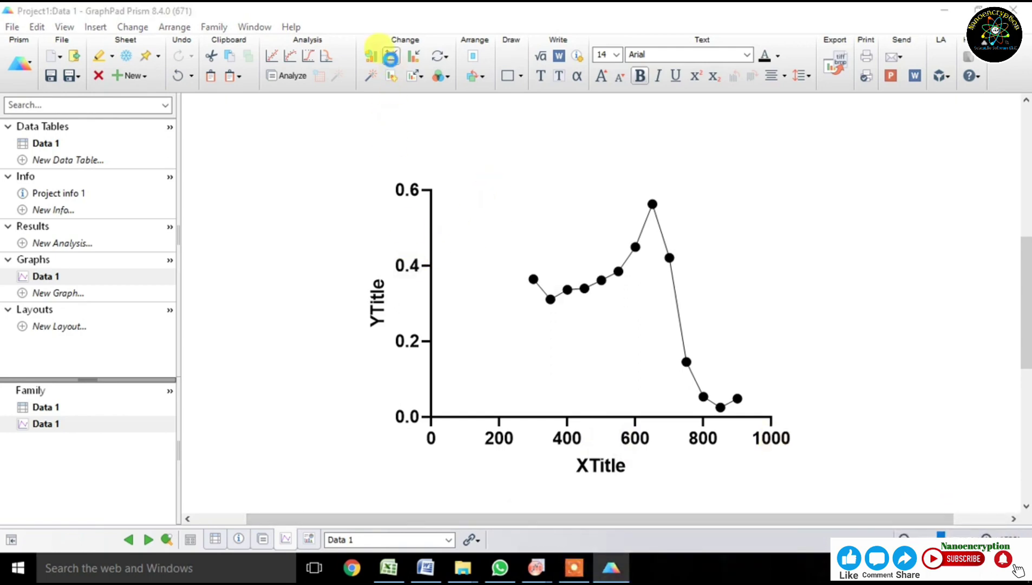
{"action": "left_click", "coordinate": [438, 96]}
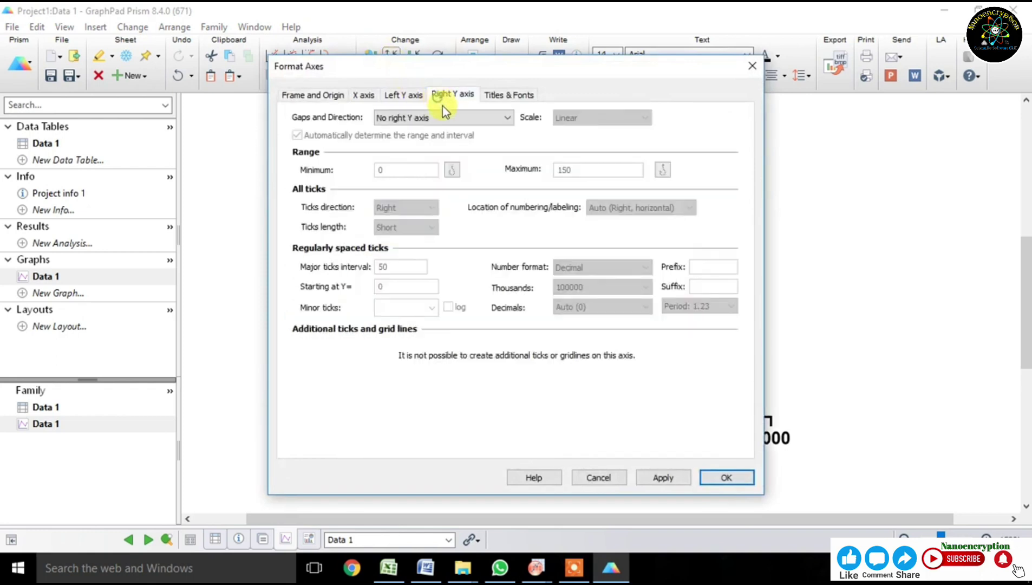
{"action": "left_click", "coordinate": [411, 119]}
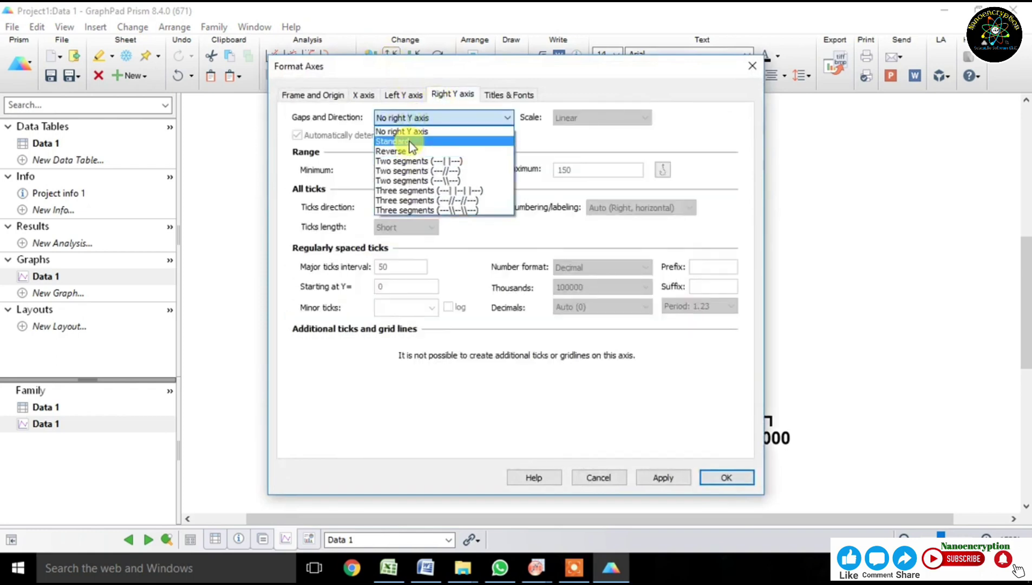
{"action": "left_click", "coordinate": [411, 143]}
{"action": "left_click", "coordinate": [409, 206]}
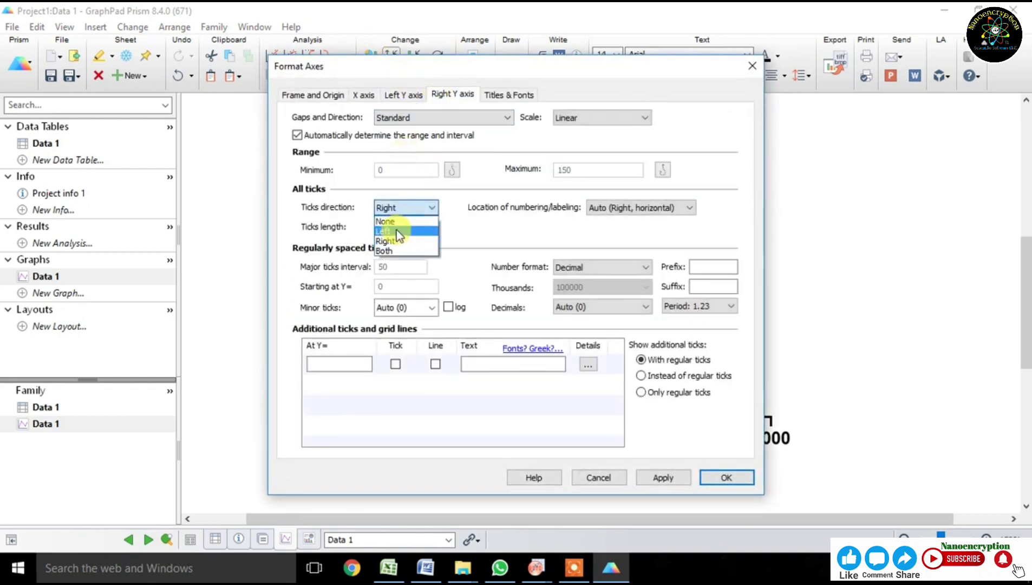
{"action": "left_click", "coordinate": [398, 218]}
{"action": "left_click", "coordinate": [598, 209]}
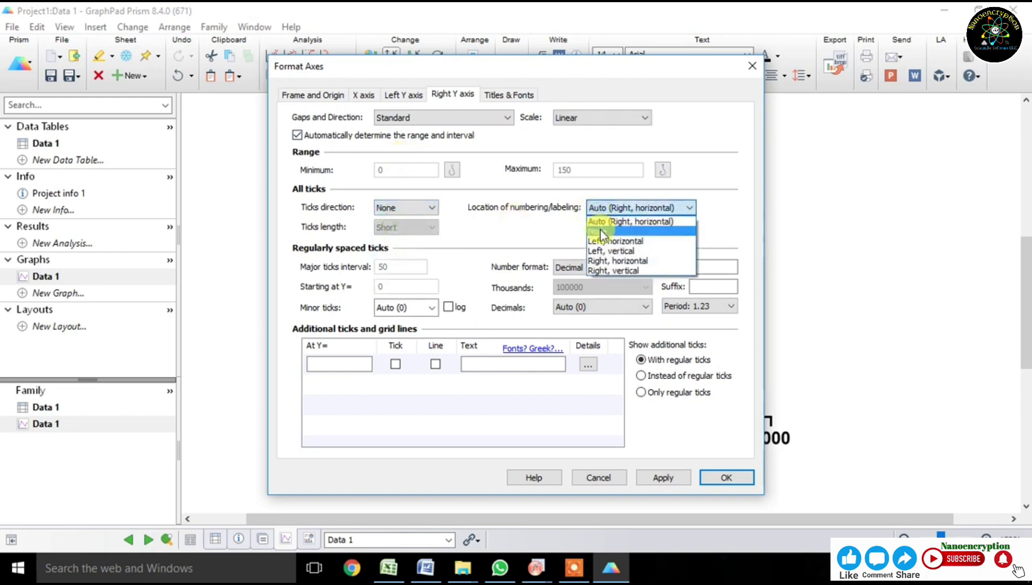
{"action": "left_click", "coordinate": [598, 222]}
{"action": "left_click", "coordinate": [706, 480]}
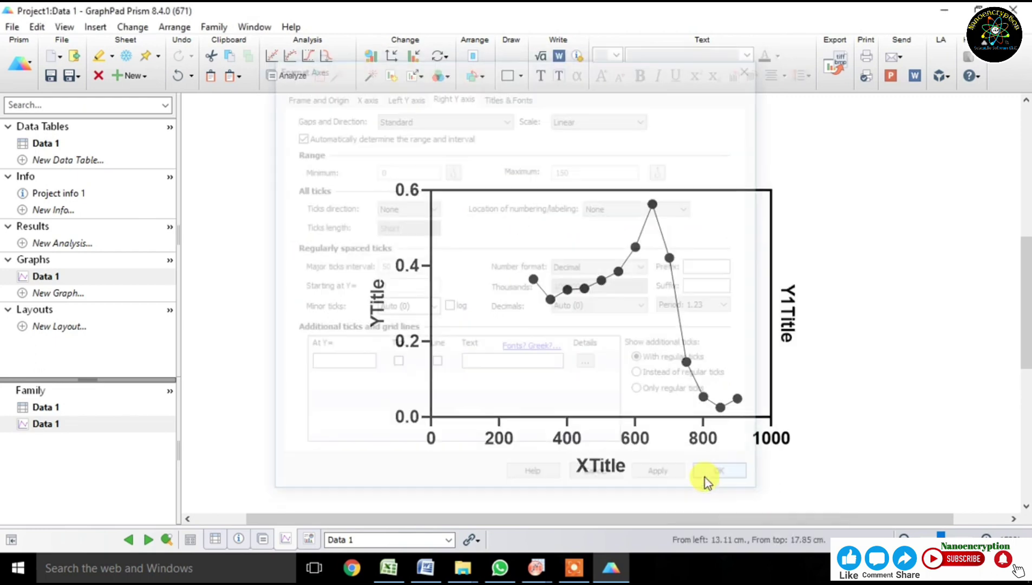
Delete the title of the right Y axis.
{"action": "double_click", "coordinate": [775, 329]}
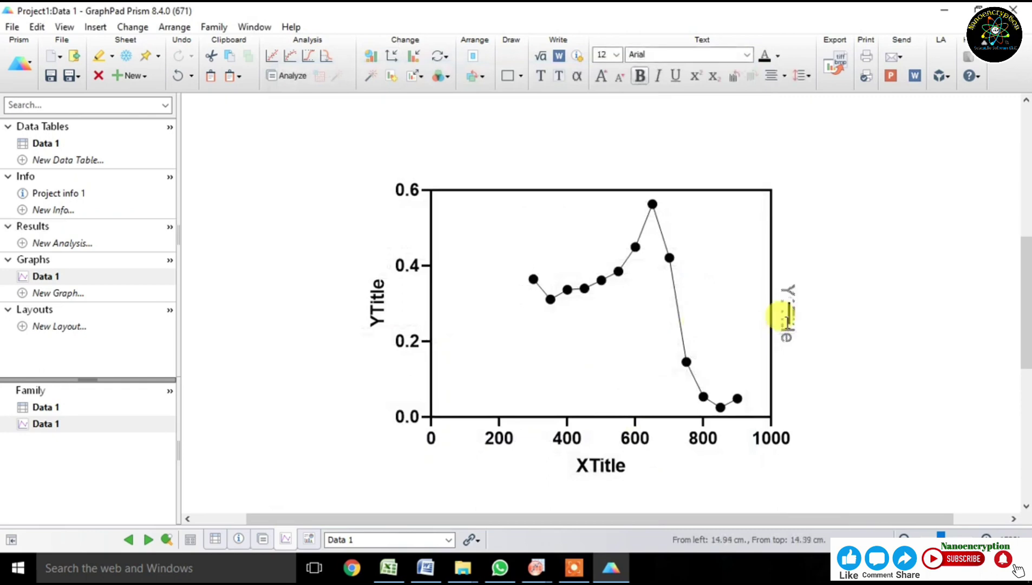
{"action": "key", "text": "Delete"}
{"action": "left_click", "coordinate": [834, 256]}
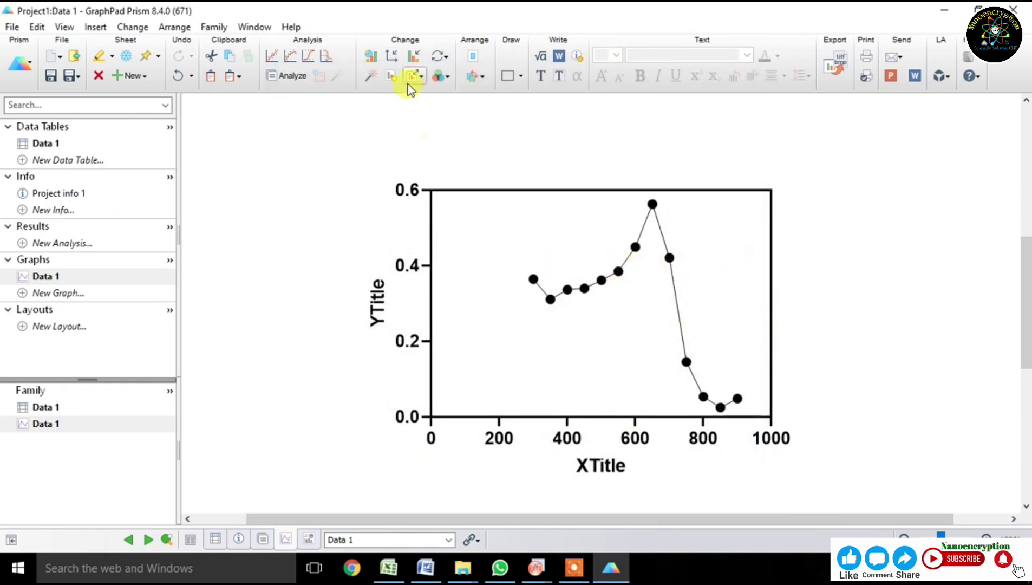
Turn off automatic range and interval for the X axis and set its minimum to 150.
{"action": "left_click", "coordinate": [389, 61]}
{"action": "left_click", "coordinate": [375, 102]}
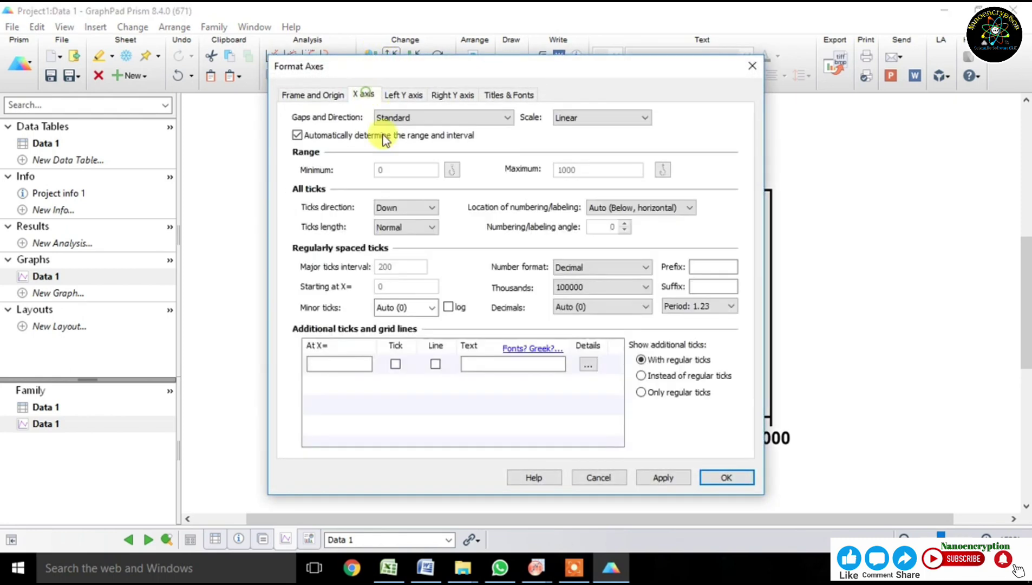
{"action": "left_click", "coordinate": [349, 140]}
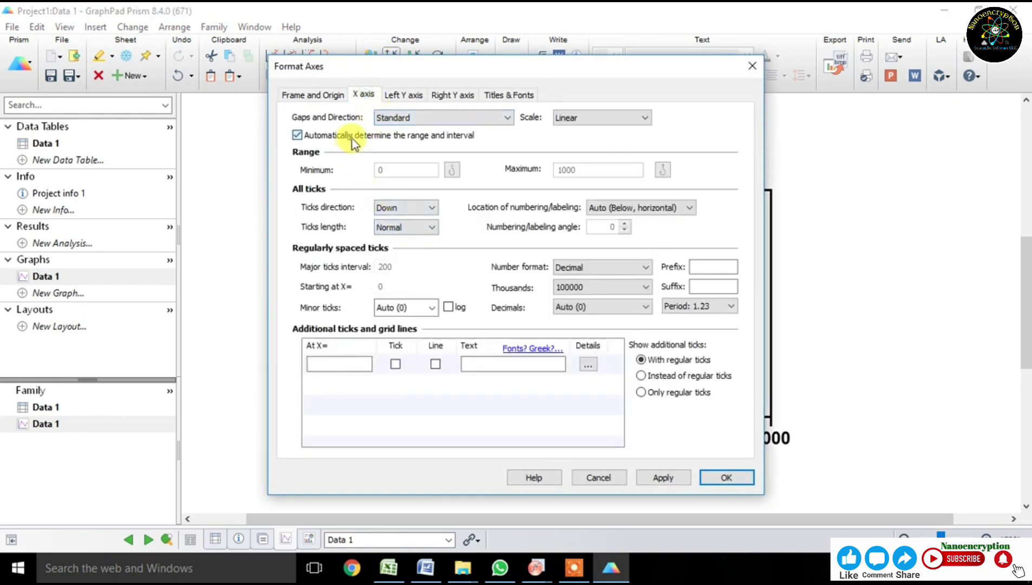
{"action": "left_click_drag", "start_coordinate": [588, 76], "coordinate": [482, 72]}
{"action": "double_click", "coordinate": [308, 165]}
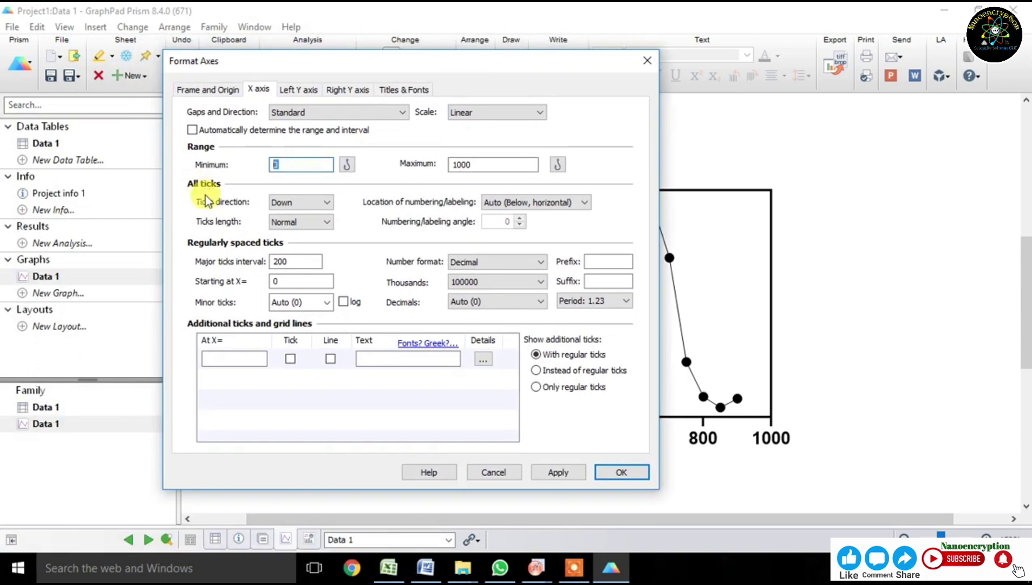
{"action": "type", "text": "15"}
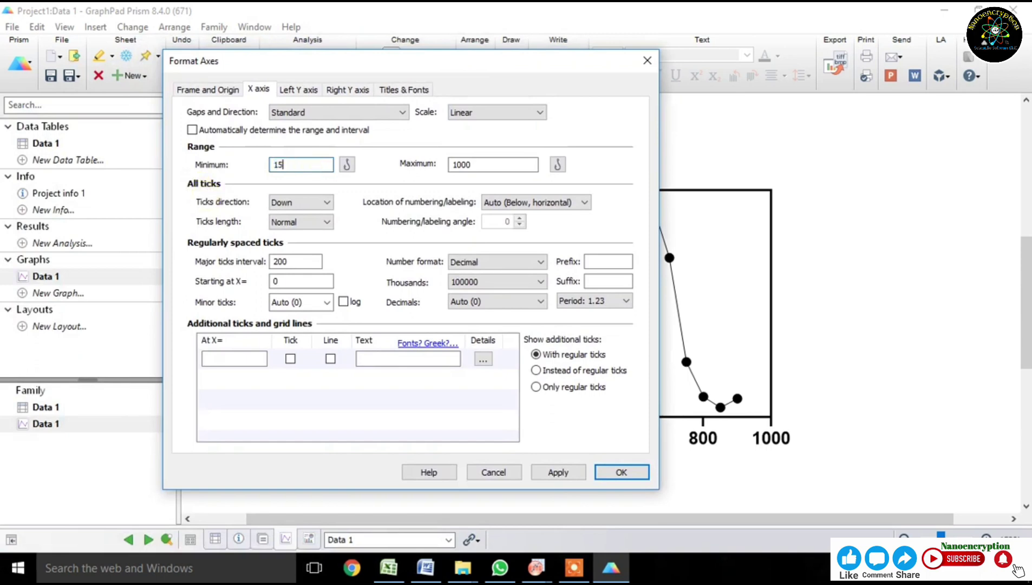
{"action": "type", "text": "0"}
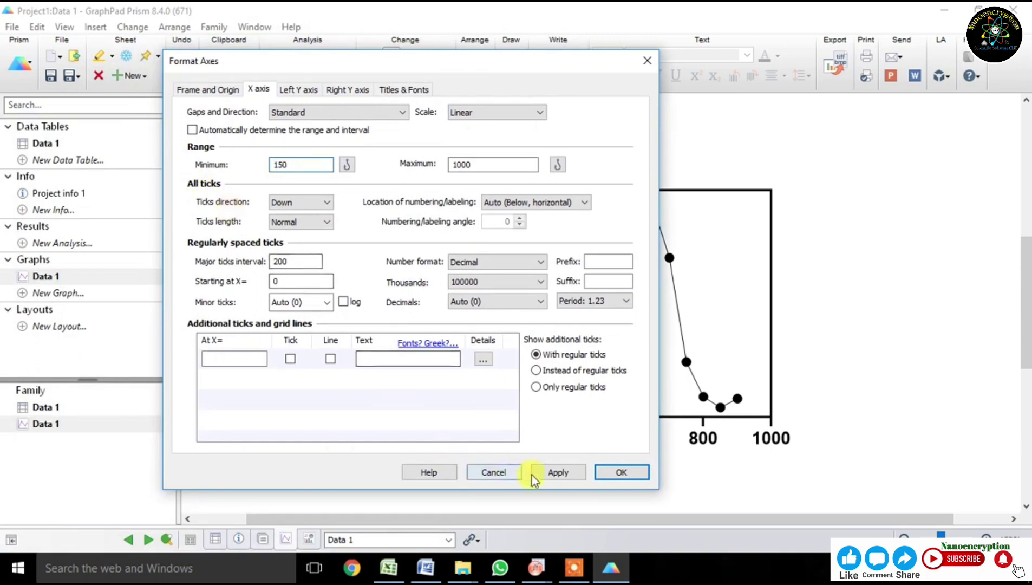
{"action": "left_click", "coordinate": [554, 475]}
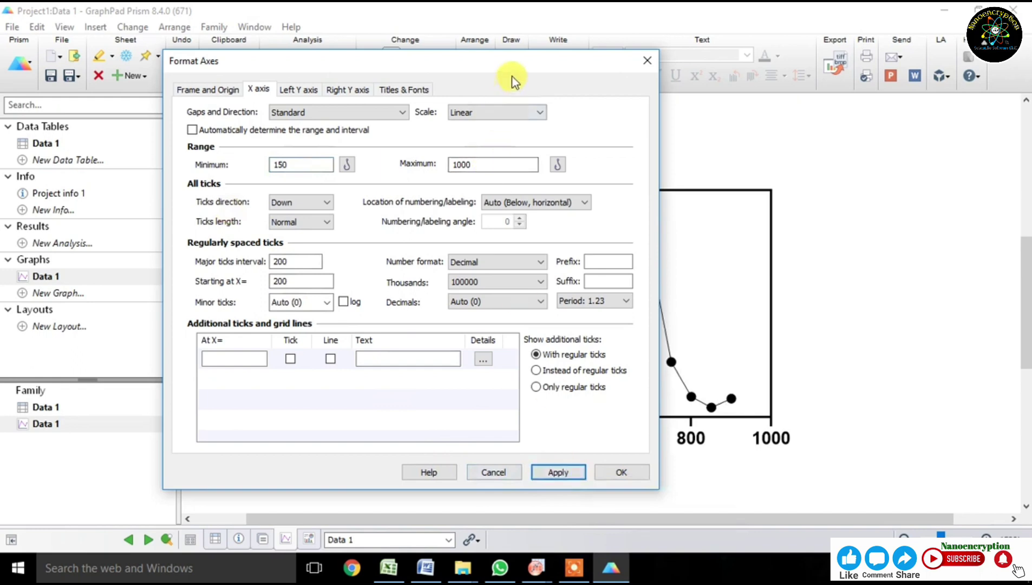
{"action": "left_click", "coordinate": [607, 477]}
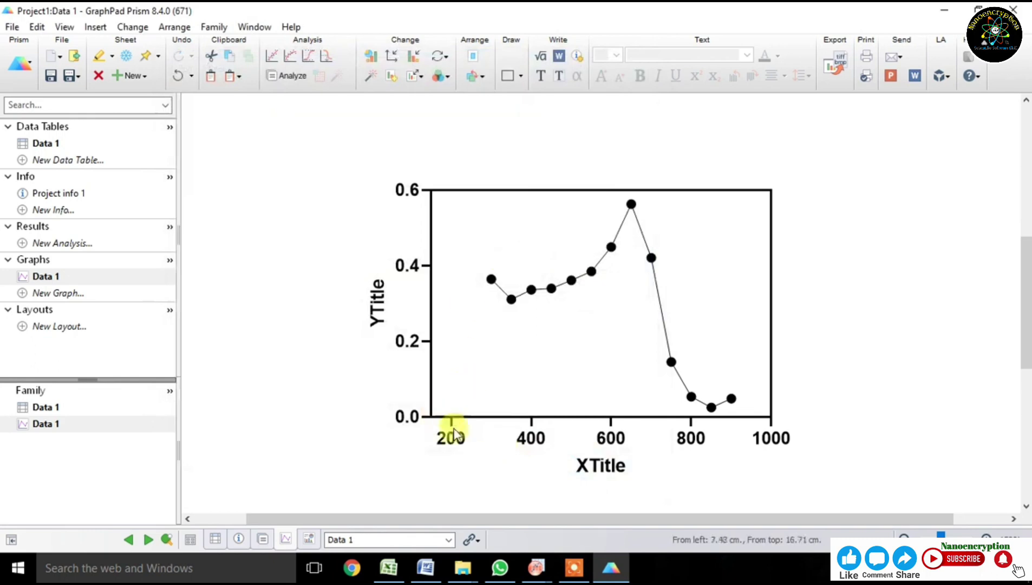
Set the X axis minimum to 250 and apply it to the graph.
{"action": "left_click", "coordinate": [393, 55]}
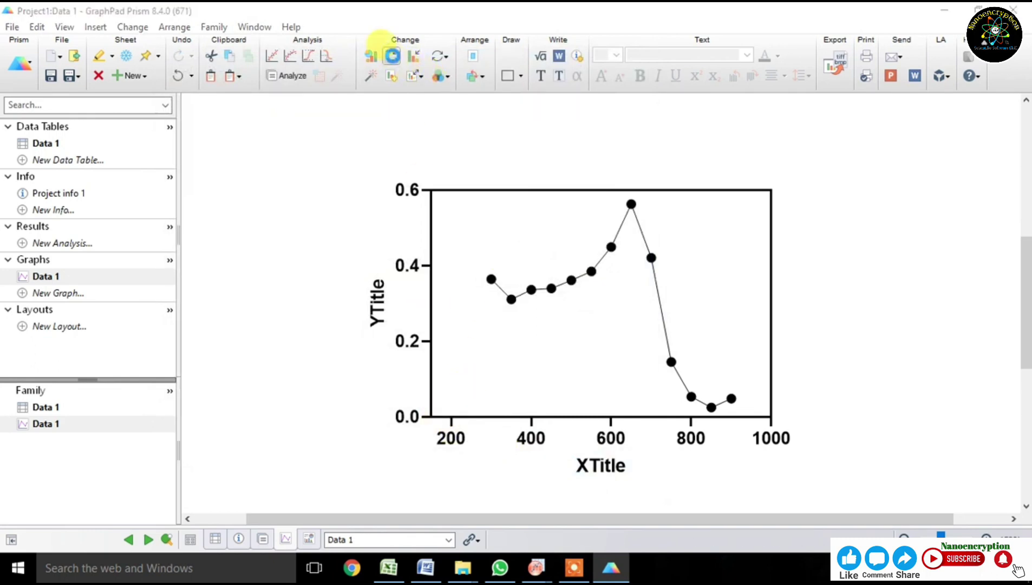
{"action": "left_click", "coordinate": [364, 95]}
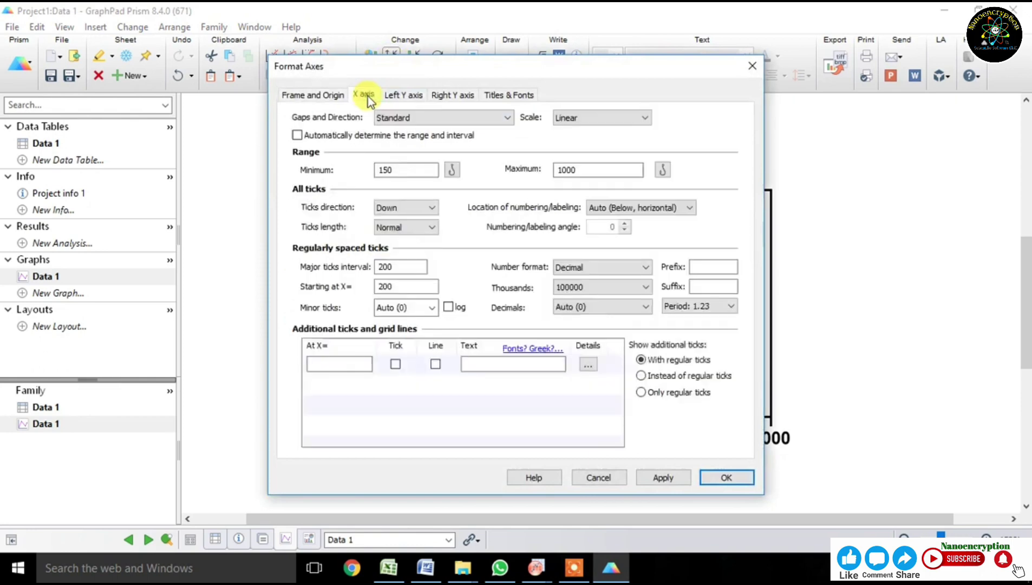
{"action": "left_click", "coordinate": [396, 169]}
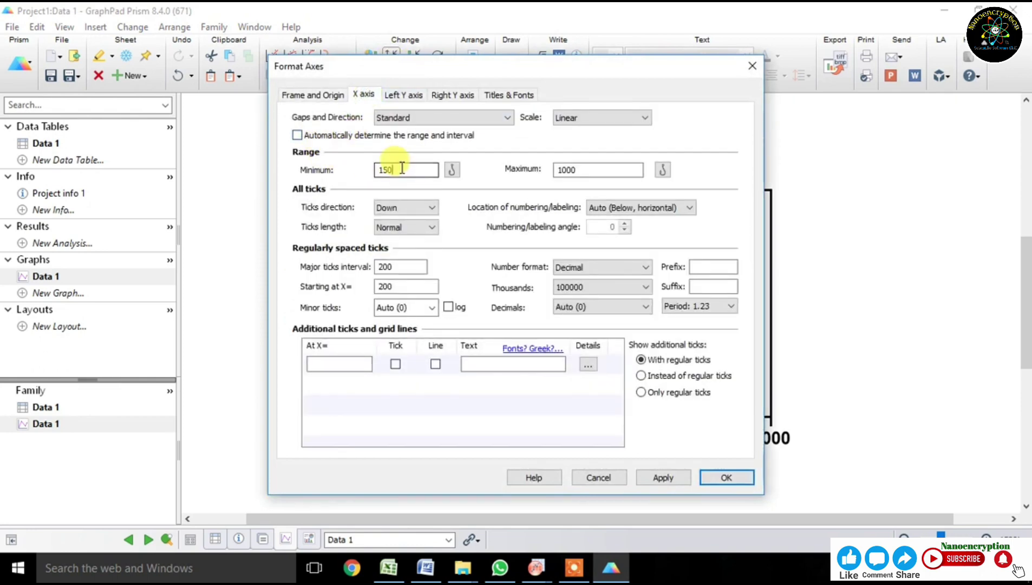
{"action": "left_click_drag", "start_coordinate": [402, 168], "coordinate": [351, 171]}
{"action": "type", "text": "2"}
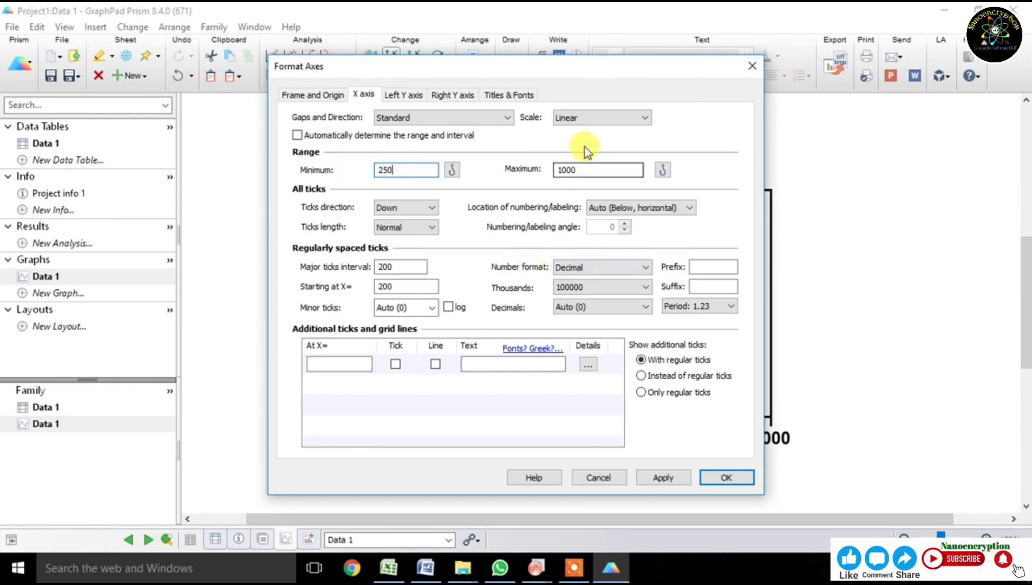
{"action": "left_click_drag", "start_coordinate": [704, 66], "coordinate": [921, 56]}
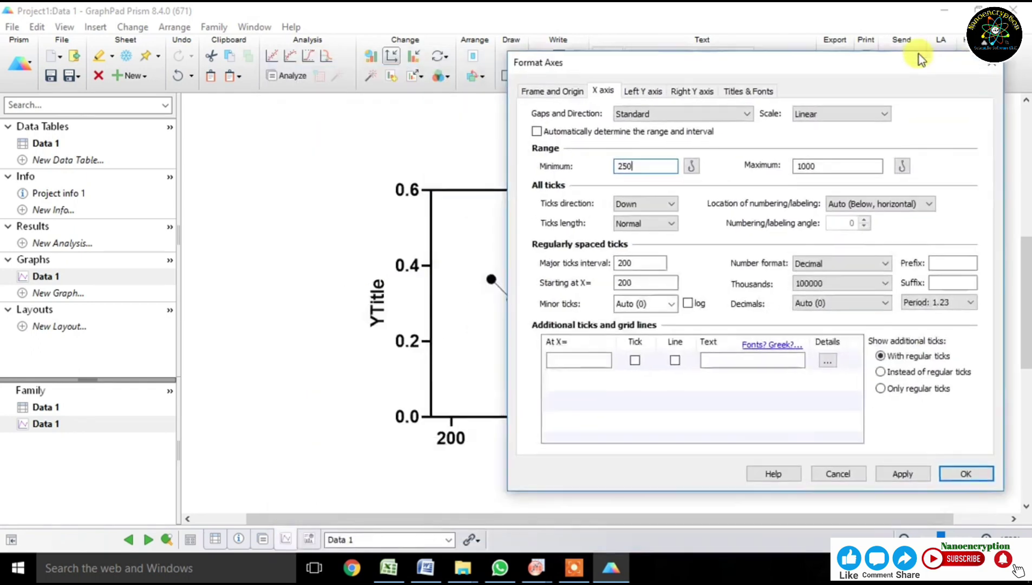
{"action": "left_click", "coordinate": [905, 473]}
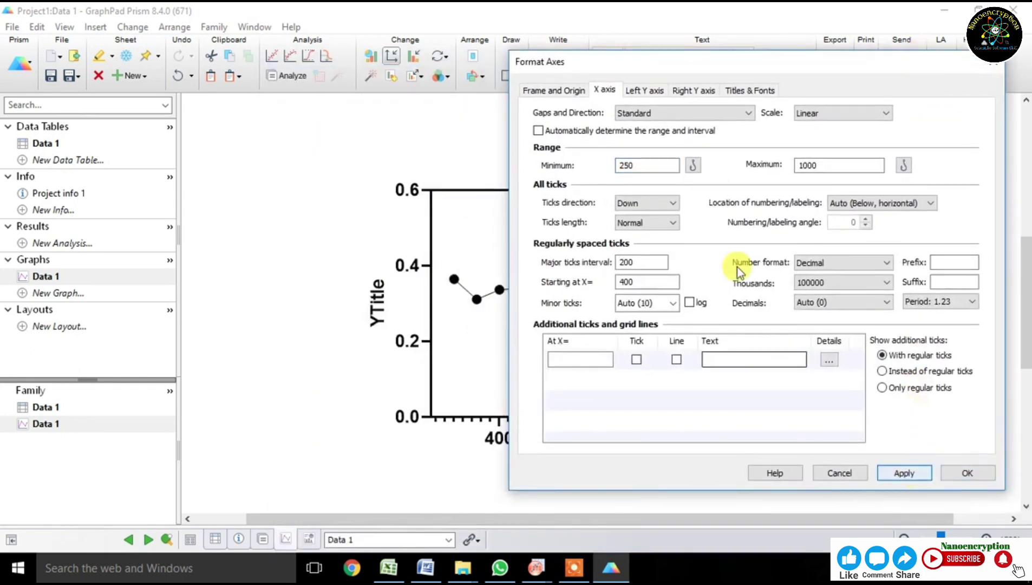
Set the X axis minimum to 300 and apply it to the graph.
{"action": "left_click", "coordinate": [641, 162]}
{"action": "double_click", "coordinate": [643, 162]}
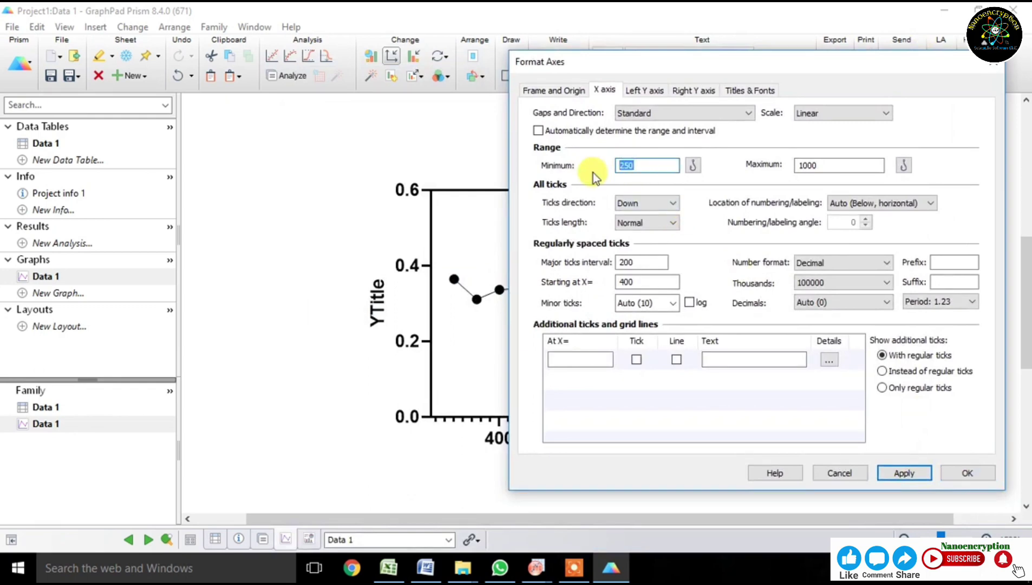
{"action": "type", "text": "300"}
{"action": "left_click", "coordinate": [908, 474]}
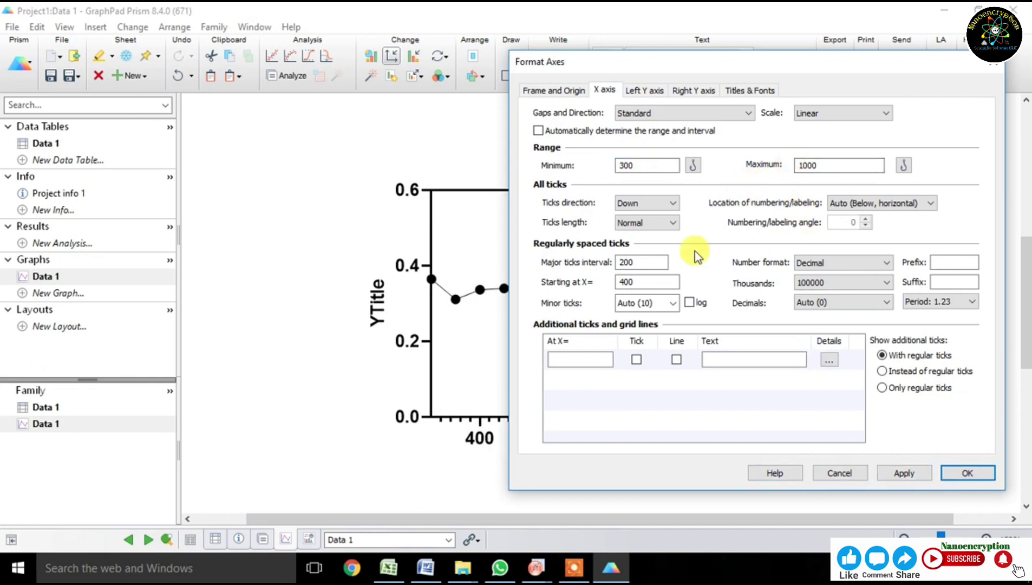
Set the X axis major ticks interval to 100 and confirm the axis format.
{"action": "left_click", "coordinate": [642, 261]}
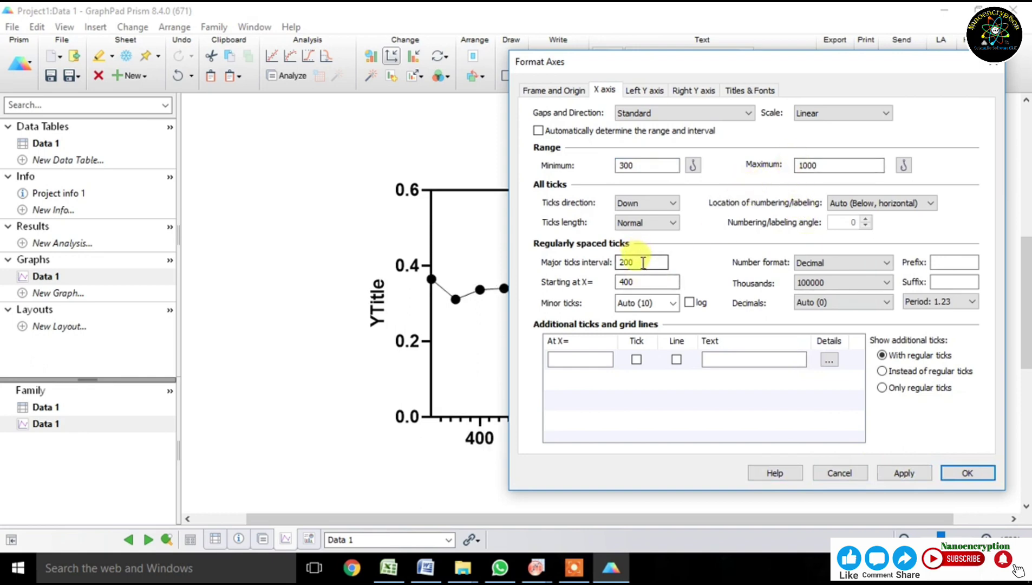
{"action": "left_click_drag", "start_coordinate": [642, 262], "coordinate": [553, 258]}
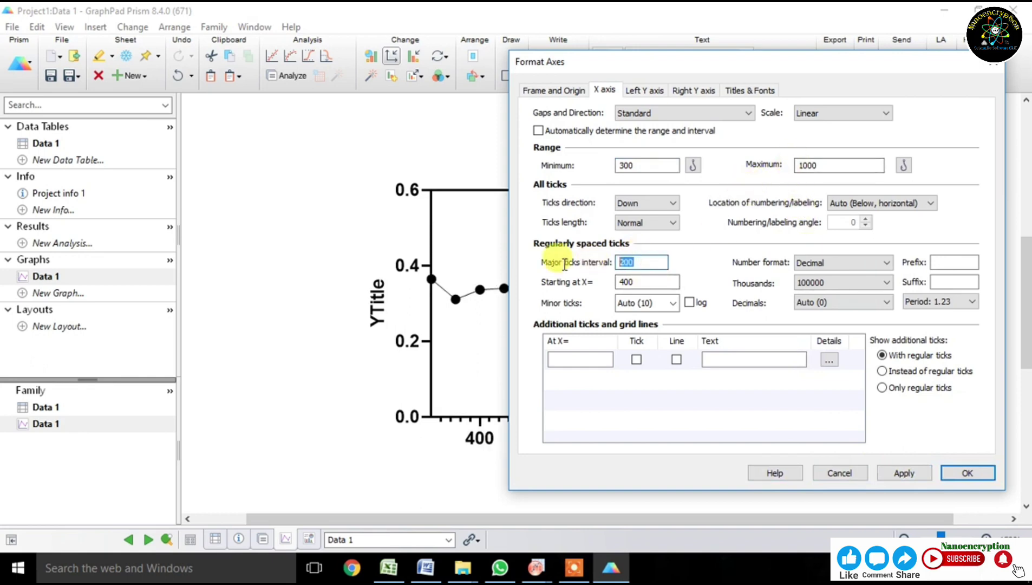
{"action": "left_click", "coordinate": [626, 263]}
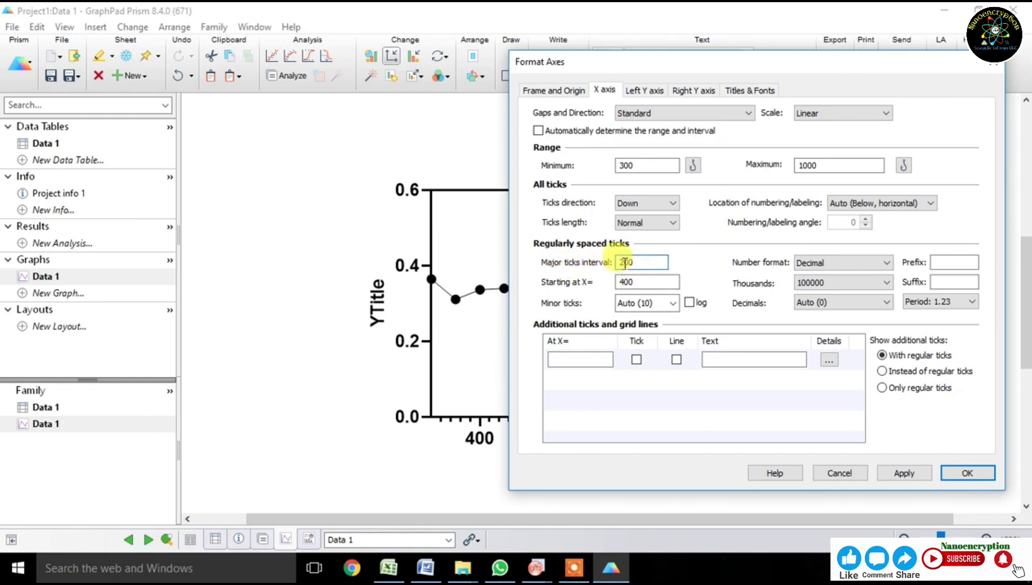
{"action": "key", "text": "BackSpace"}
{"action": "type", "text": "1"}
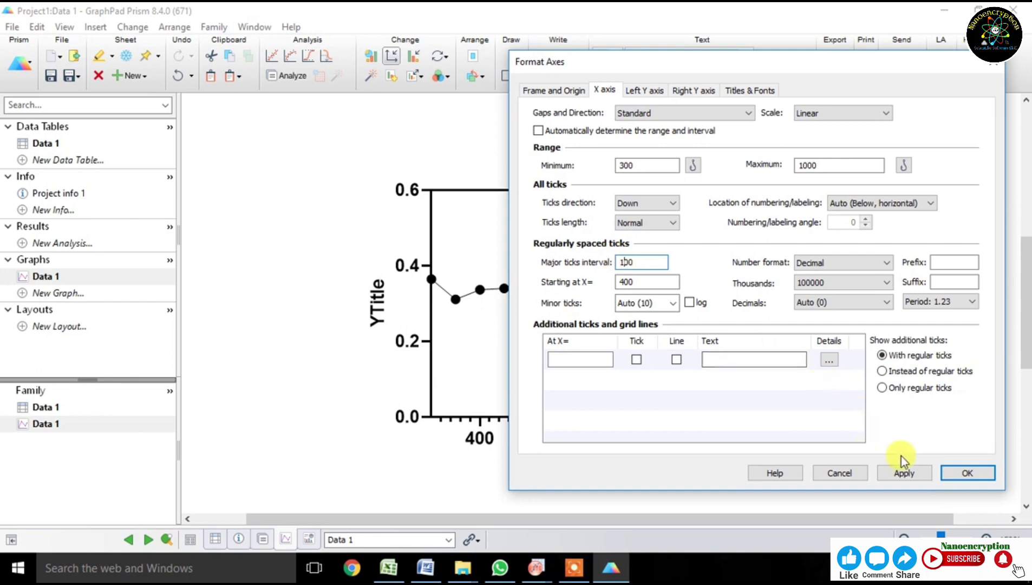
{"action": "left_click", "coordinate": [923, 473]}
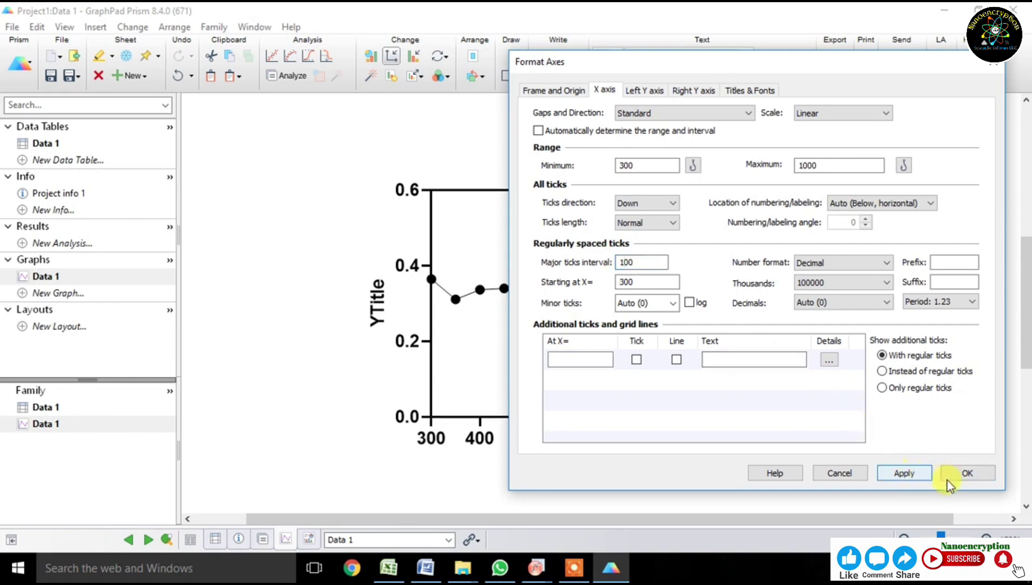
{"action": "left_click", "coordinate": [968, 476]}
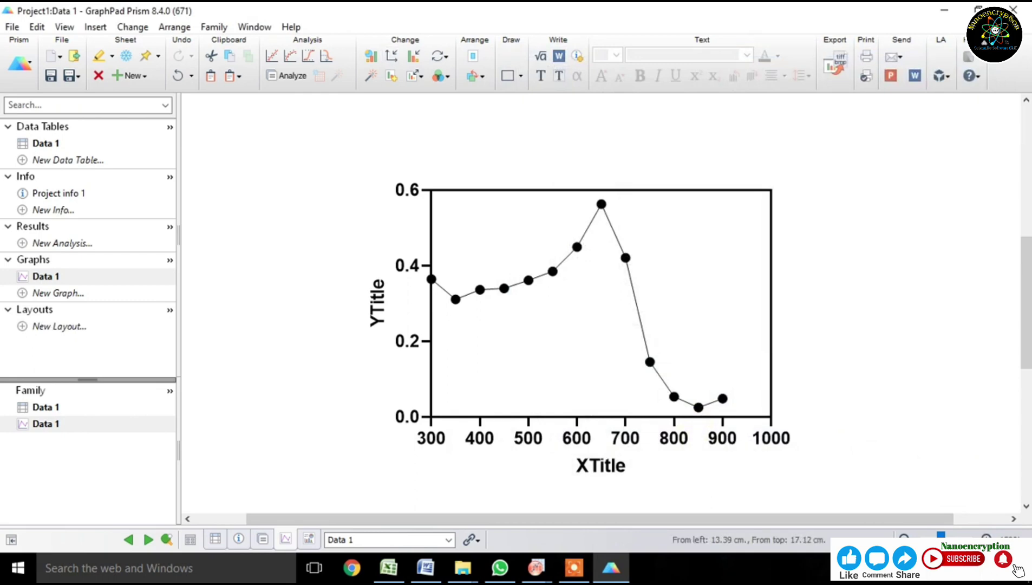
Set the X axis maximum to 900 and confirm the axis format.
{"action": "left_click", "coordinate": [675, 440]}
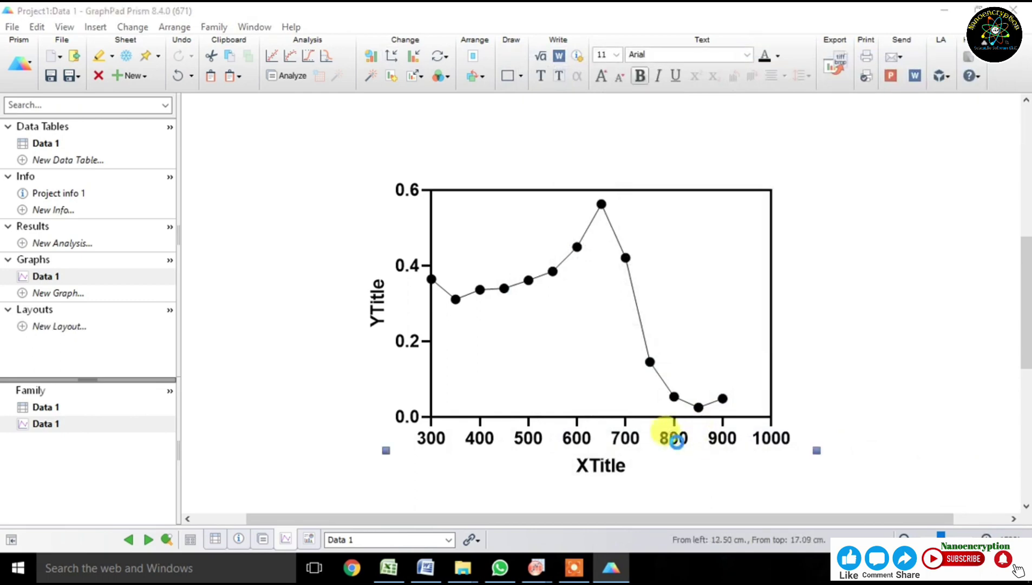
{"action": "left_click_drag", "start_coordinate": [584, 169], "coordinate": [517, 171]}
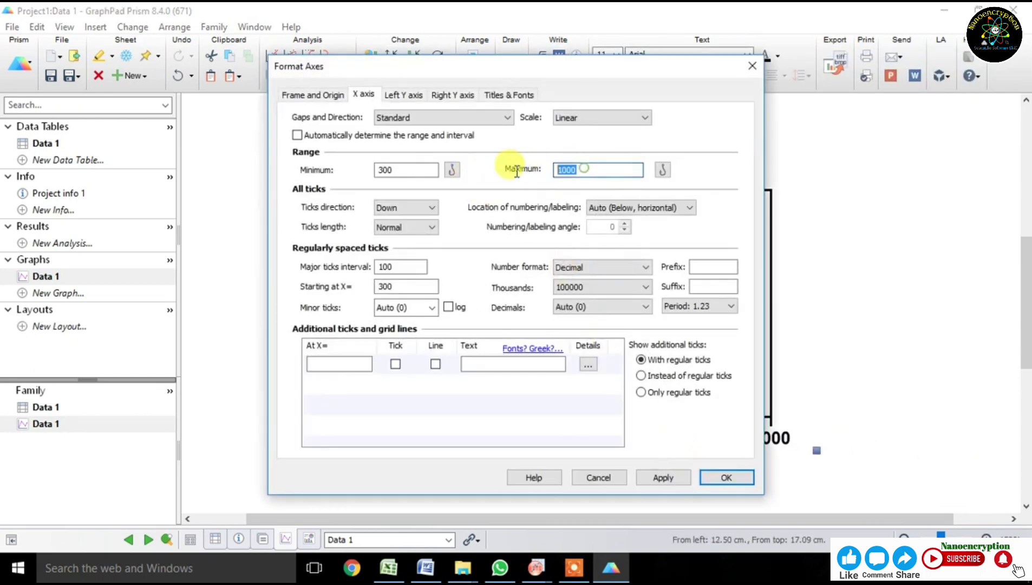
{"action": "type", "text": "900"}
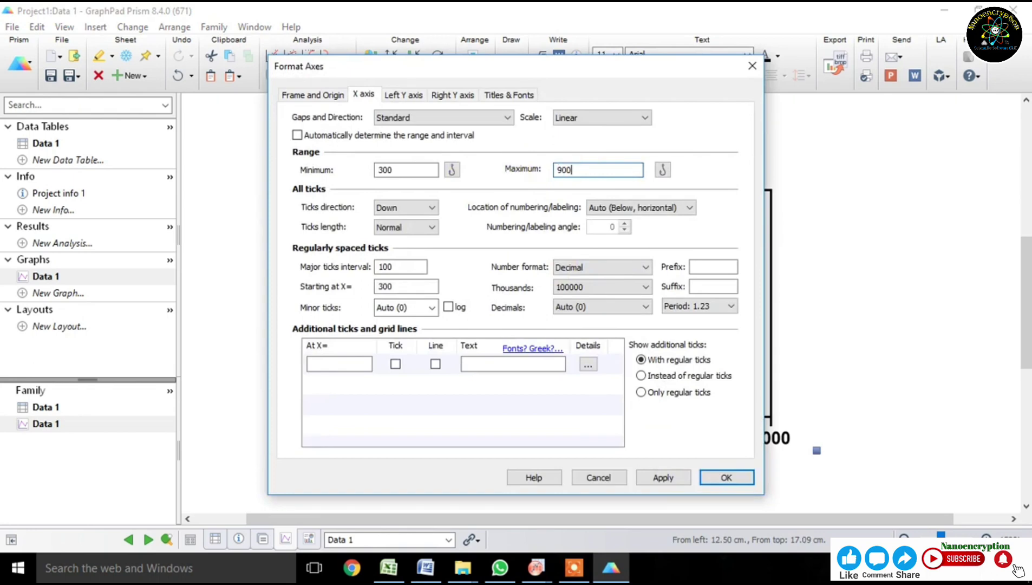
{"action": "left_click", "coordinate": [707, 477]}
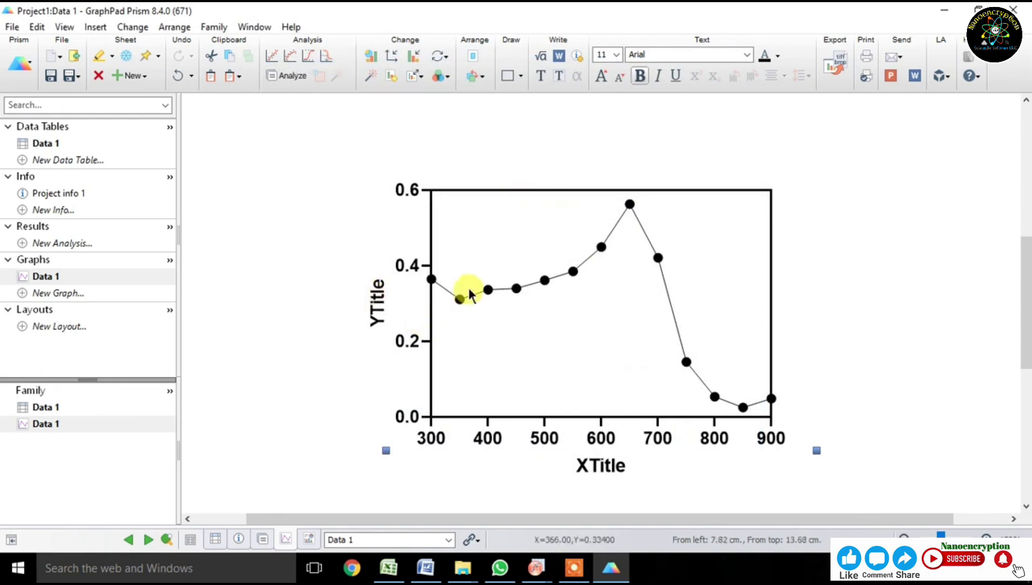
Replace the Y axis title placeholder with "-ΔSm(", inserting the Δ as a Greek symbol character.
{"action": "double_click", "coordinate": [377, 299]}
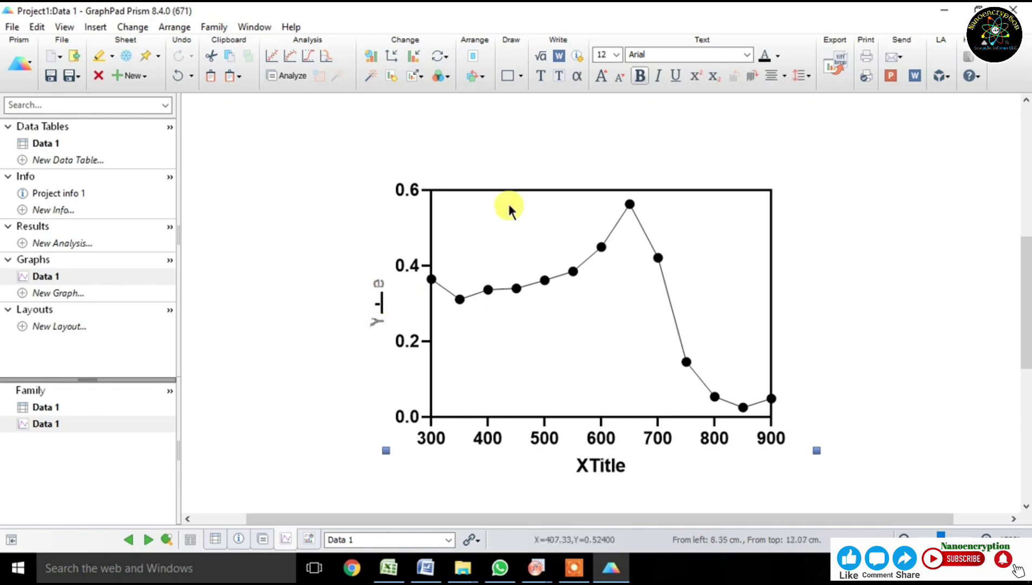
{"action": "left_click", "coordinate": [577, 76]}
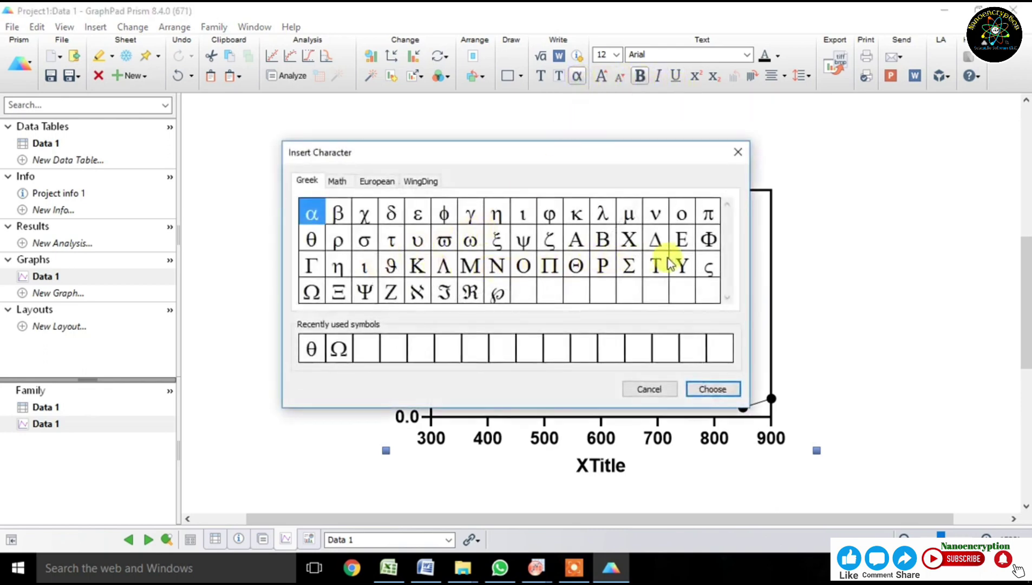
{"action": "left_click", "coordinate": [655, 239]}
{"action": "left_click", "coordinate": [706, 390]}
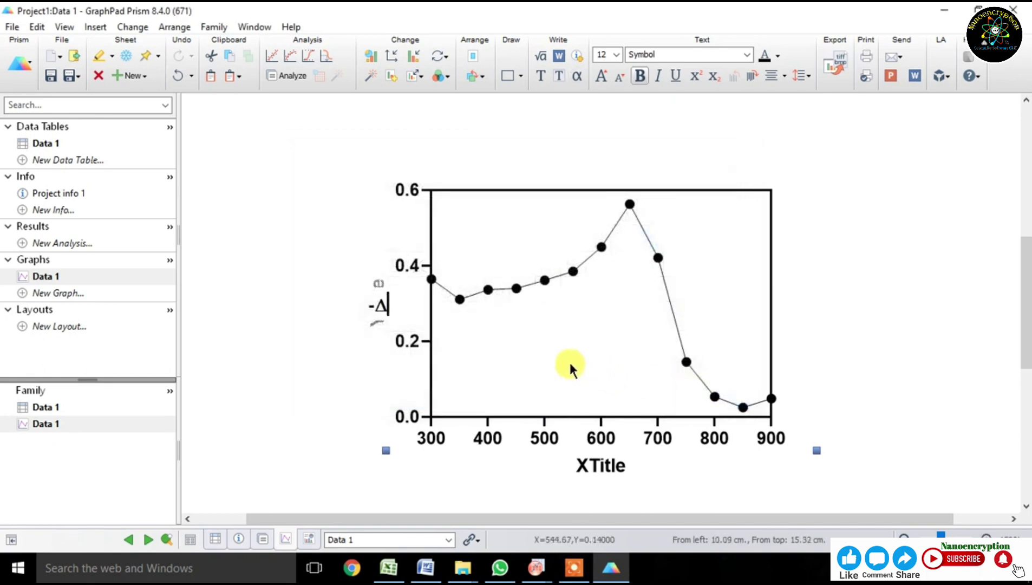
{"action": "type", "text": "Sm("}
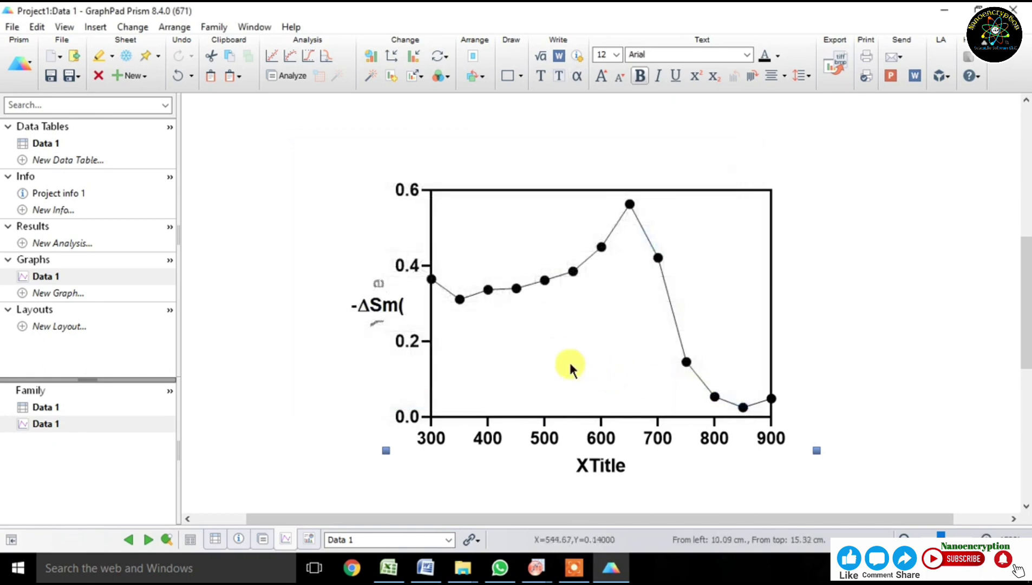
{"action": "type", "text": "J"}
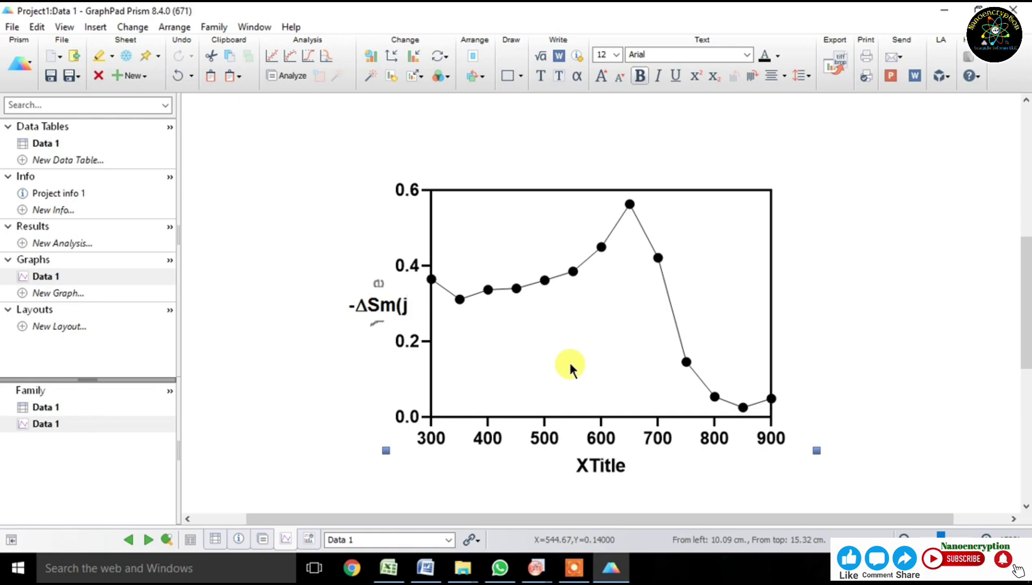
{"action": "key", "text": "BackSpace"}
{"action": "type", "text": "J"}
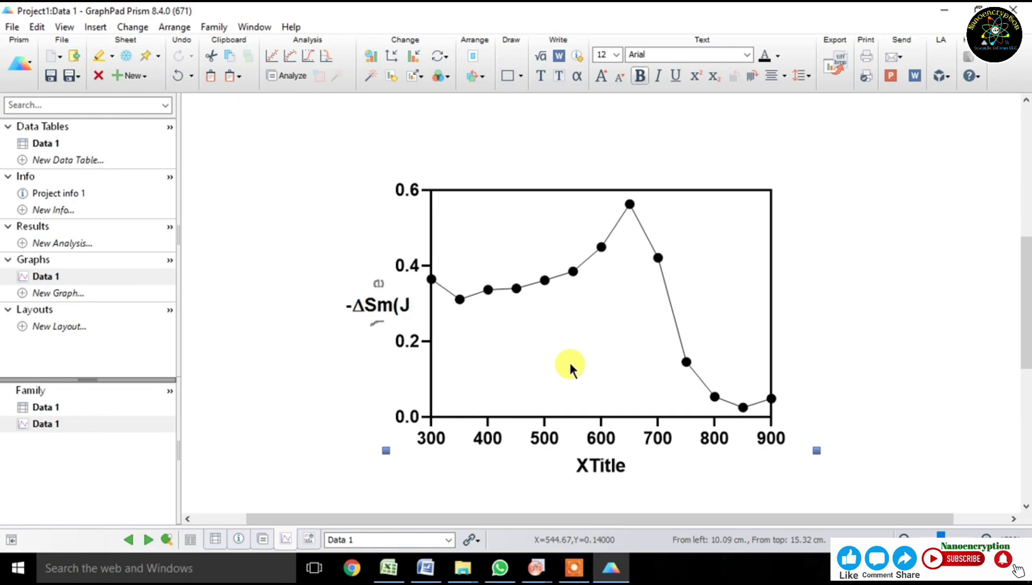
{"action": "type", "text": "Kg"}
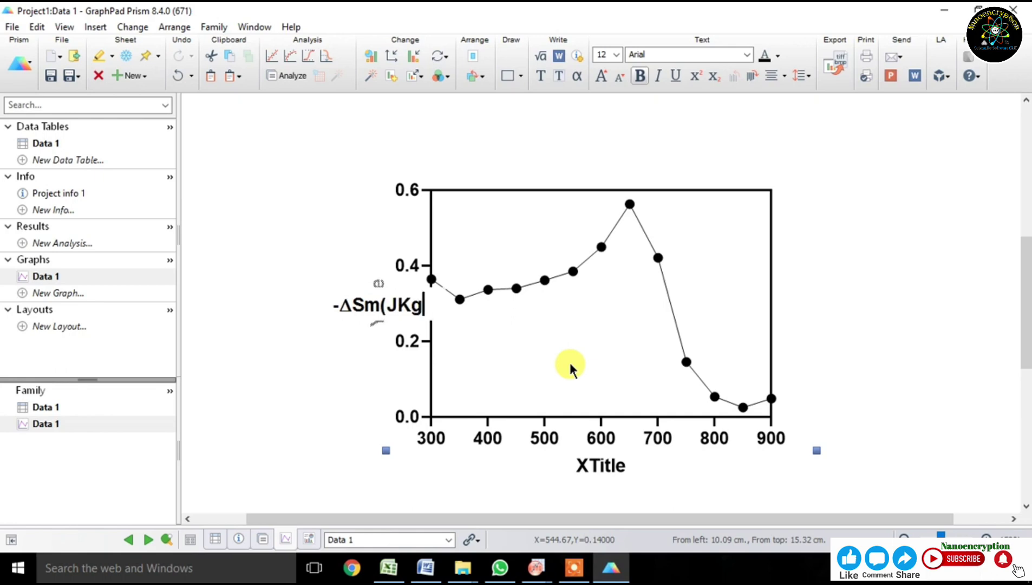
{"action": "type", "text": "-1"}
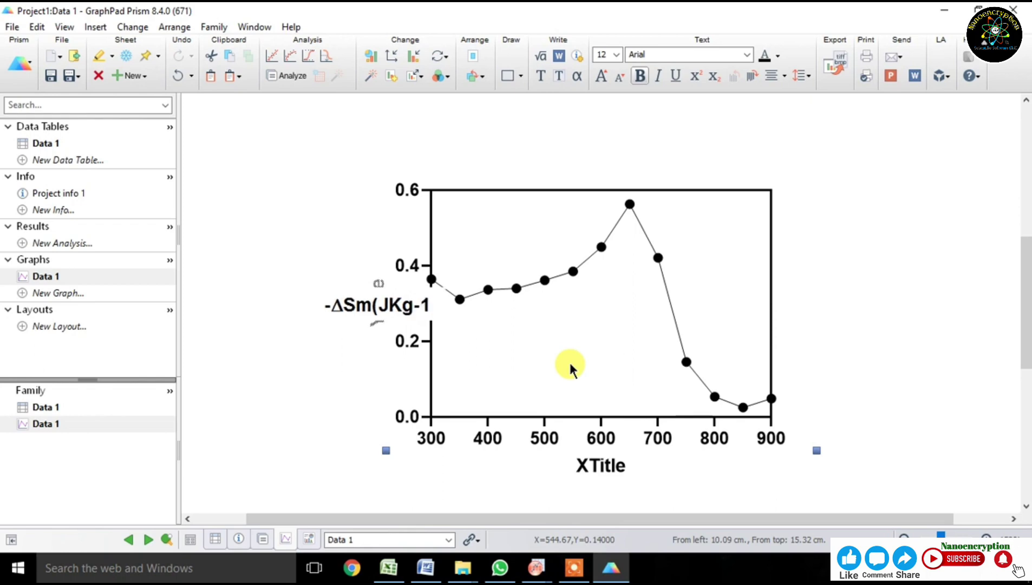
{"action": "key", "text": "BackSpace"}
{"action": "key", "text": "BackSpace"}
{"action": "key", "text": "BackSpace"}
{"action": "key", "text": "BackSpace"}
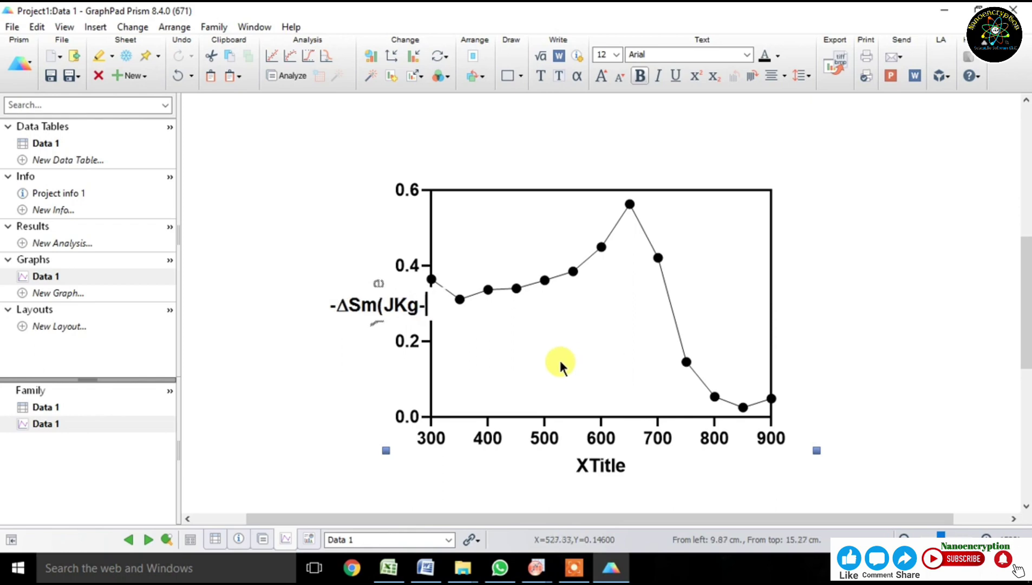
{"action": "key", "text": "BackSpace"}
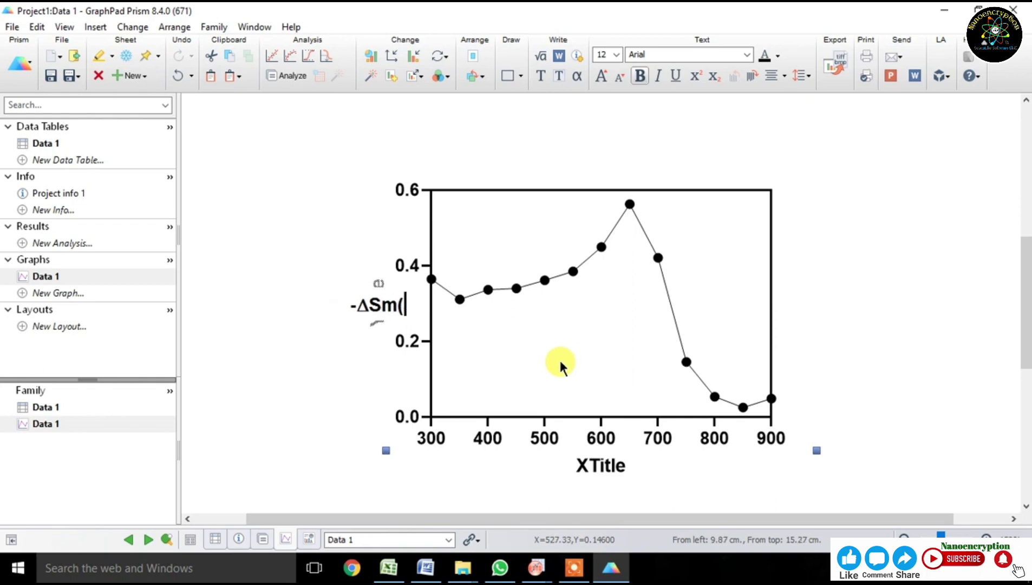
{"action": "left_click", "coordinate": [573, 567]}
{"action": "left_click", "coordinate": [533, 543]}
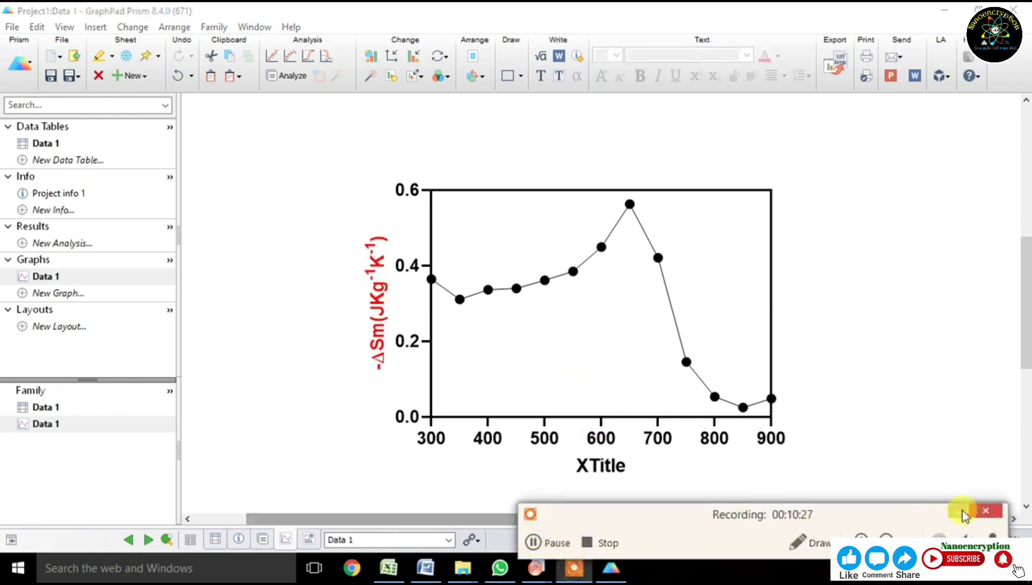
{"action": "left_click", "coordinate": [958, 512]}
Replace the X axis title placeholder with "Temperature(K)".
{"action": "left_click", "coordinate": [603, 463]}
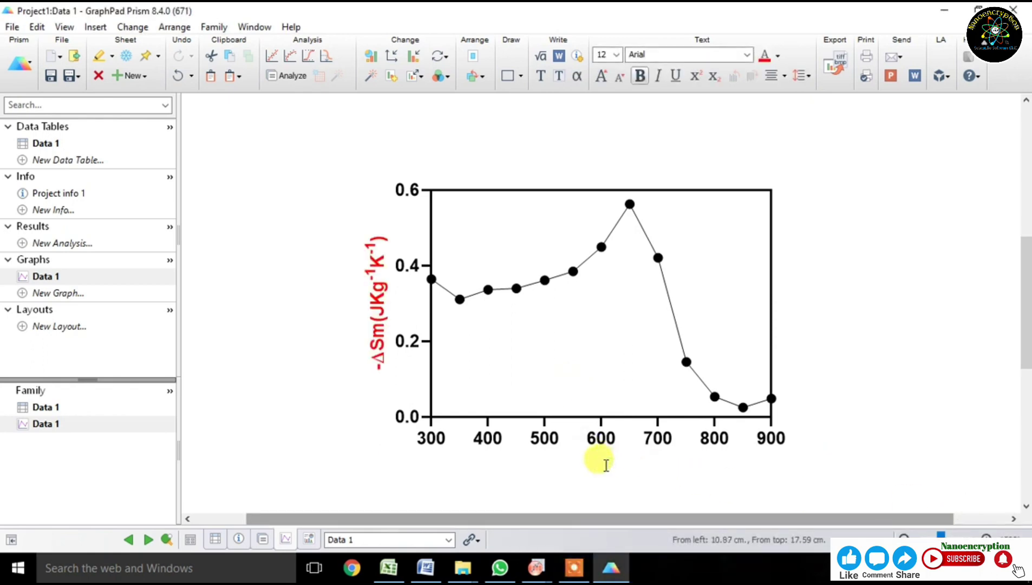
{"action": "type", "text": "Tempe"}
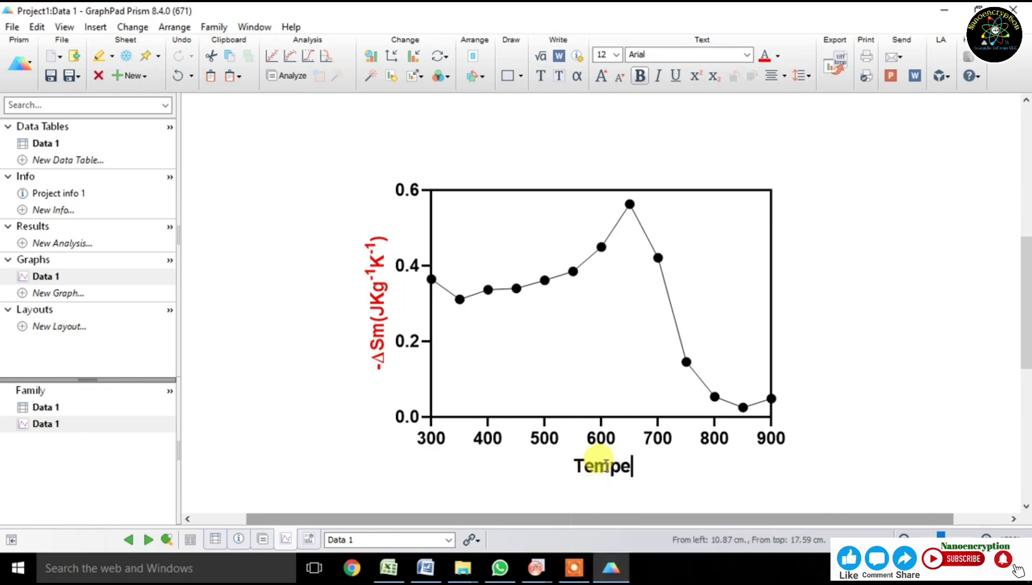
{"action": "type", "text": "rature"}
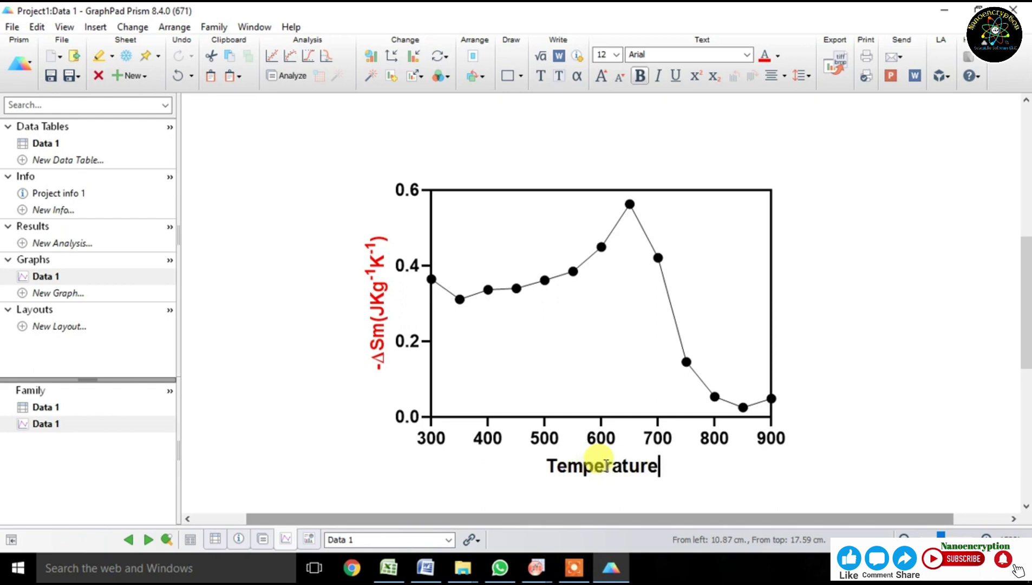
{"action": "type", "text": "("}
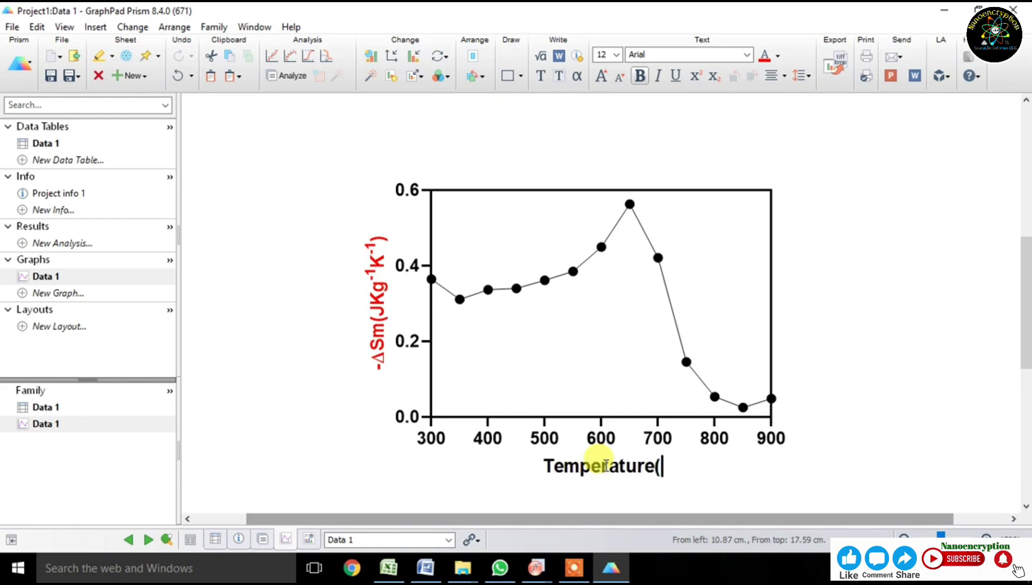
{"action": "type", "text": "K"}
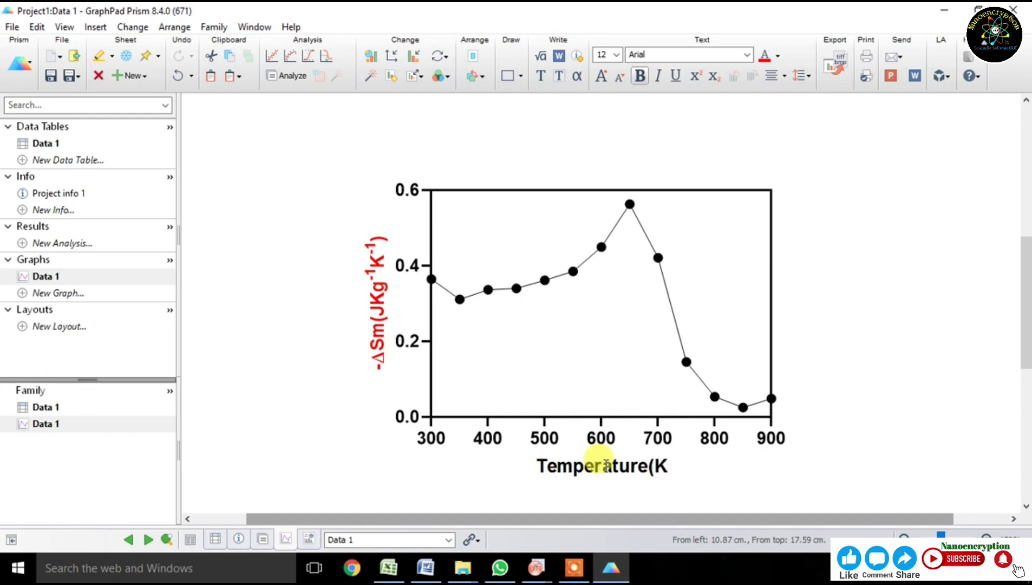
{"action": "type", "text": ")"}
{"action": "left_click", "coordinate": [761, 484]}
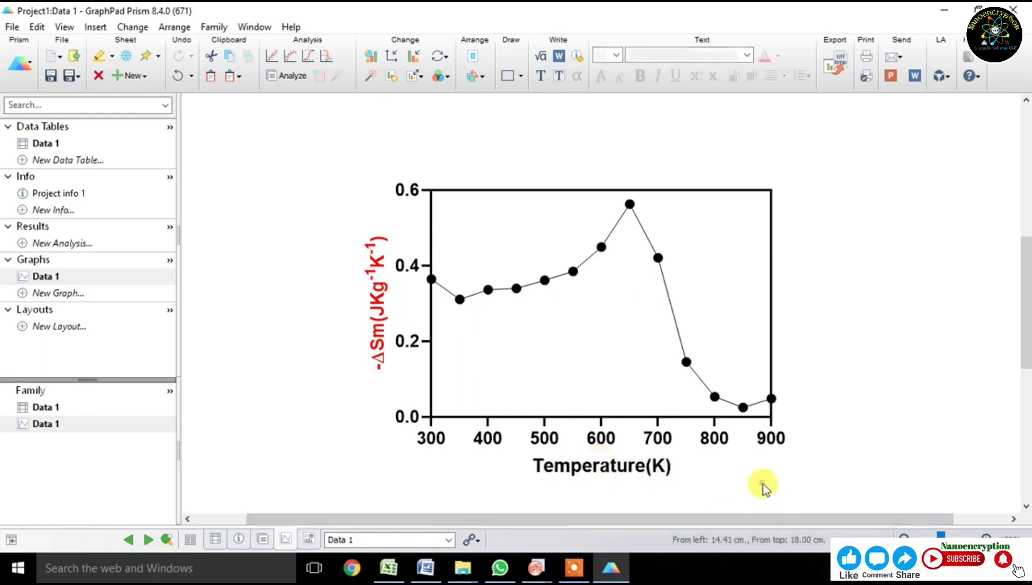
Colour the whole X axis title red.
{"action": "left_click", "coordinate": [637, 465]}
{"action": "double_click", "coordinate": [641, 464]}
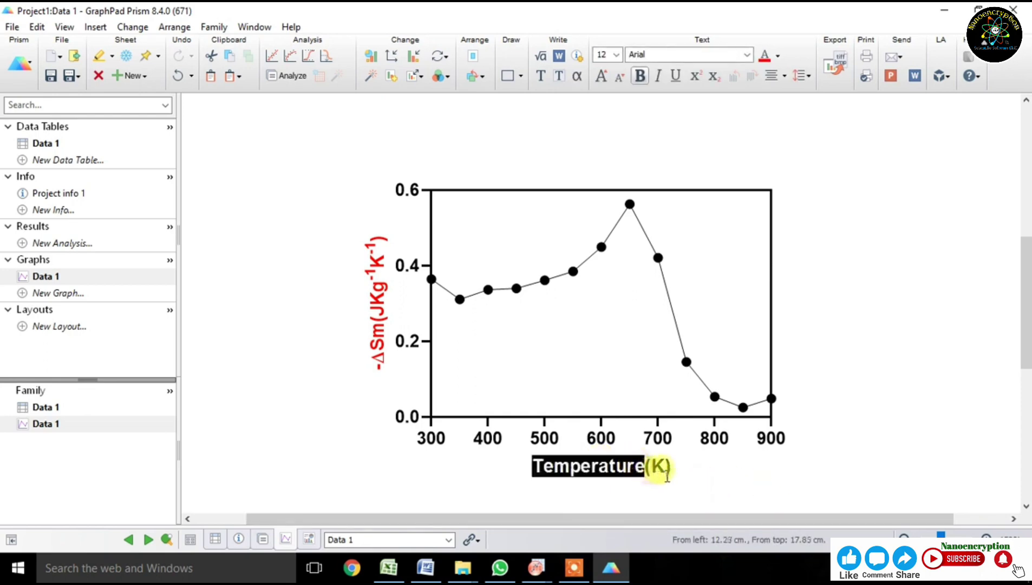
{"action": "left_click_drag", "start_coordinate": [667, 467], "coordinate": [534, 466]}
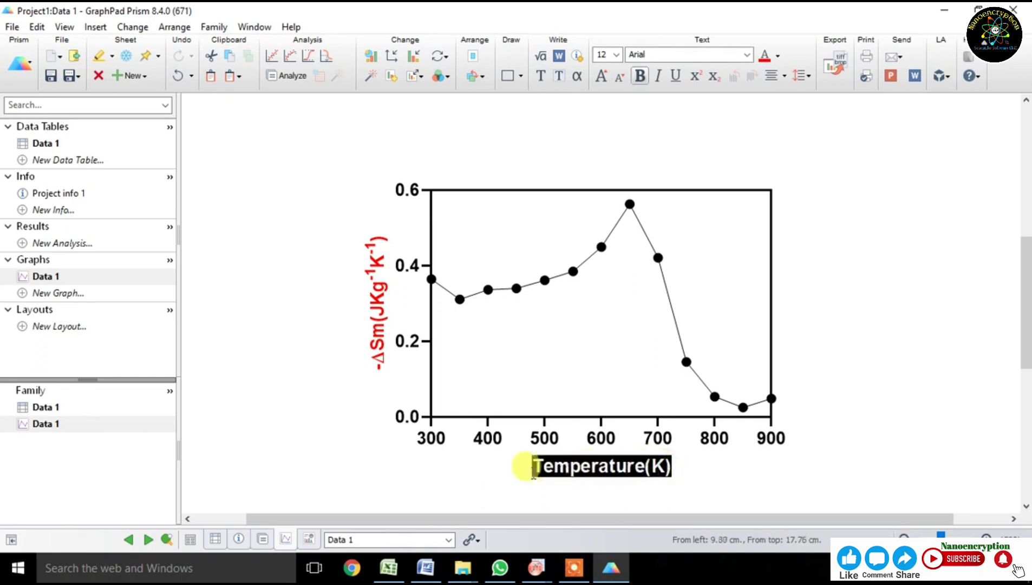
{"action": "left_click", "coordinate": [764, 57]}
{"action": "left_click", "coordinate": [897, 288]}
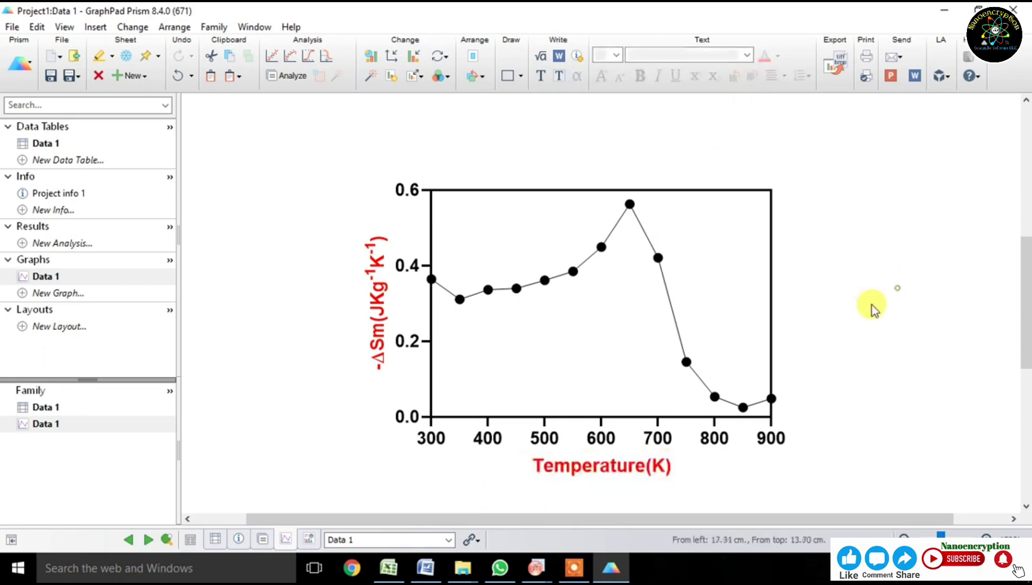
Change the data set's symbol shape to an open circle and confirm the graph format.
{"action": "left_click", "coordinate": [573, 274]}
{"action": "double_click", "coordinate": [573, 274]}
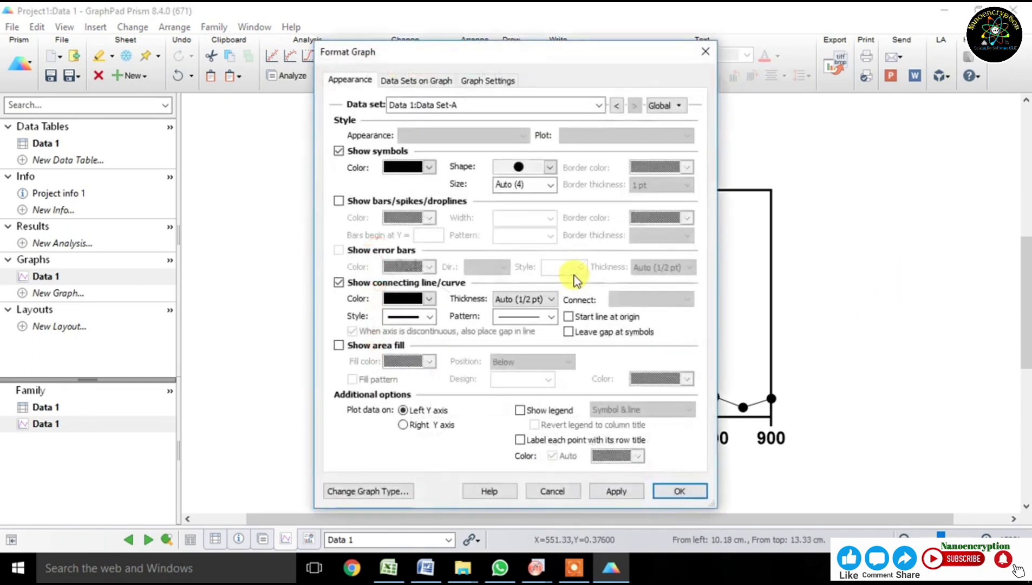
{"action": "left_click", "coordinate": [551, 167]}
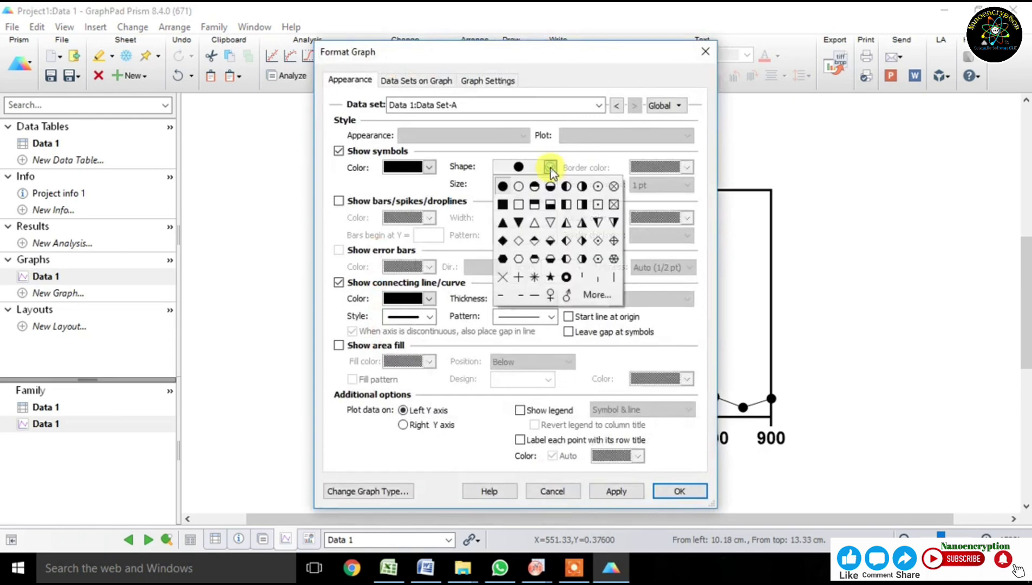
{"action": "left_click", "coordinate": [520, 187]}
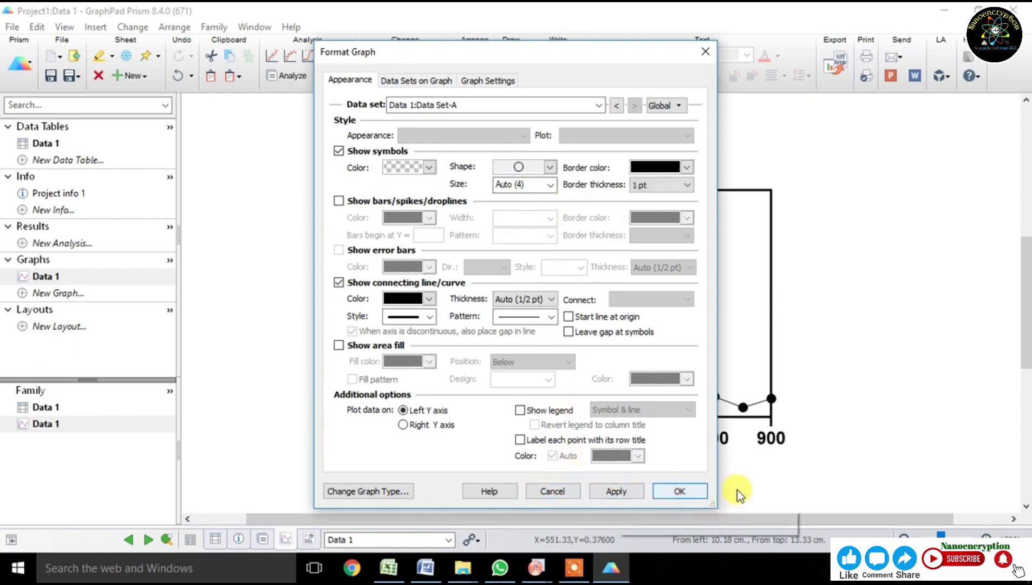
{"action": "left_click", "coordinate": [683, 491]}
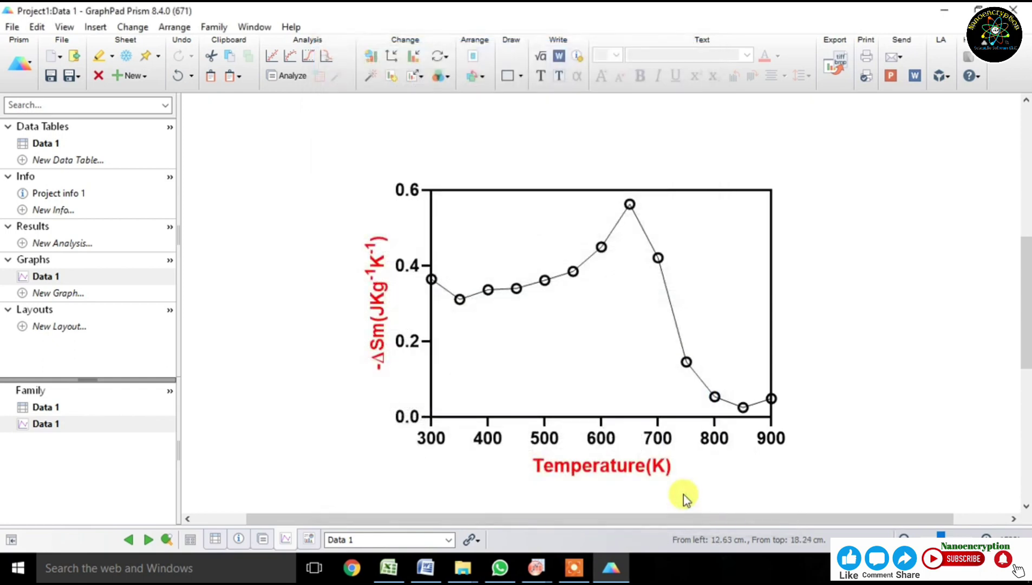
Set the data set's symbol size to 6 and confirm the graph format.
{"action": "double_click", "coordinate": [575, 275]}
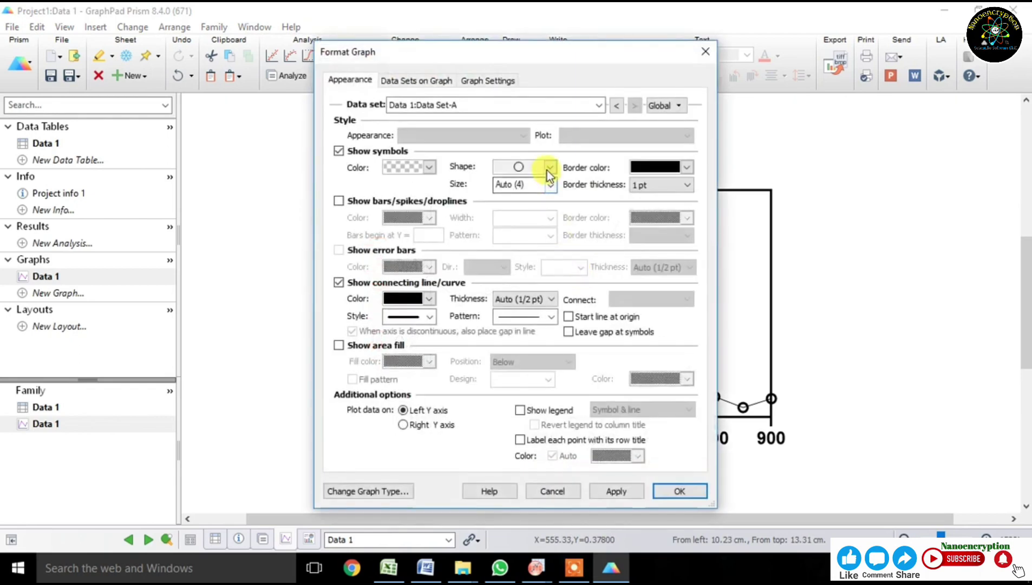
{"action": "left_click", "coordinate": [551, 186]}
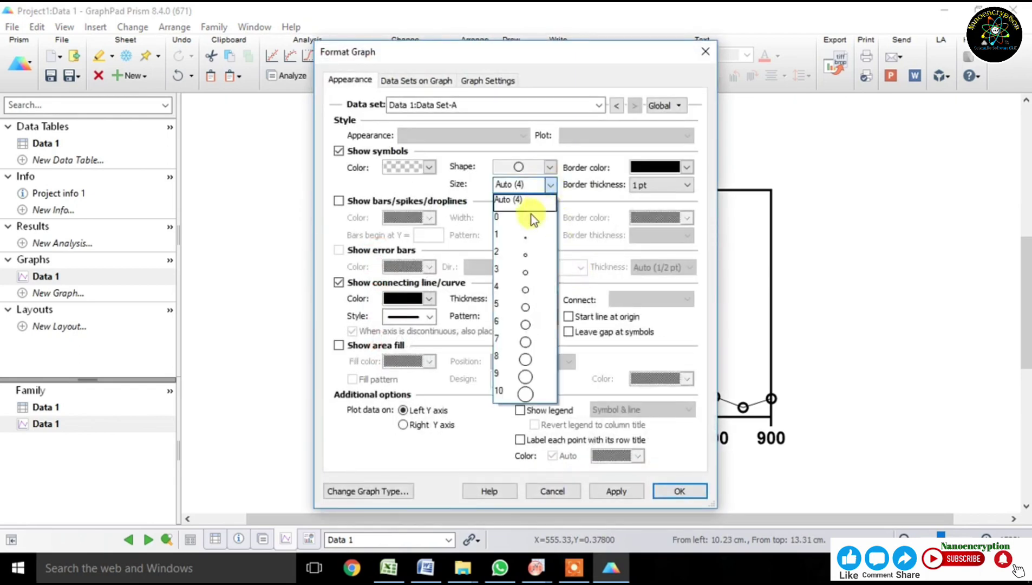
{"action": "left_click", "coordinate": [523, 324]}
{"action": "left_click", "coordinate": [663, 490]}
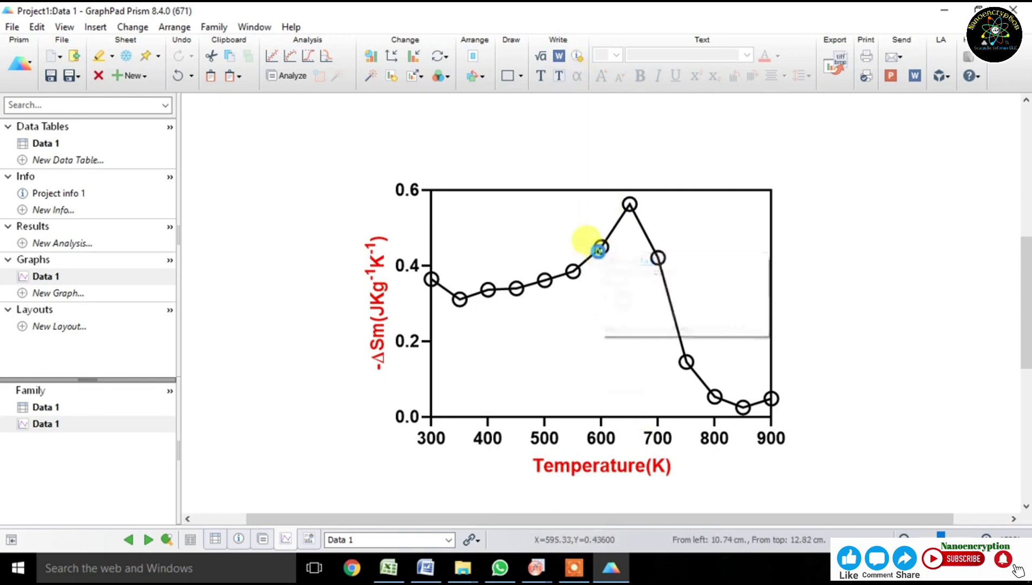
Set the thickness of the data set's connecting line to 2 pt and confirm the graph format.
{"action": "double_click", "coordinate": [600, 251]}
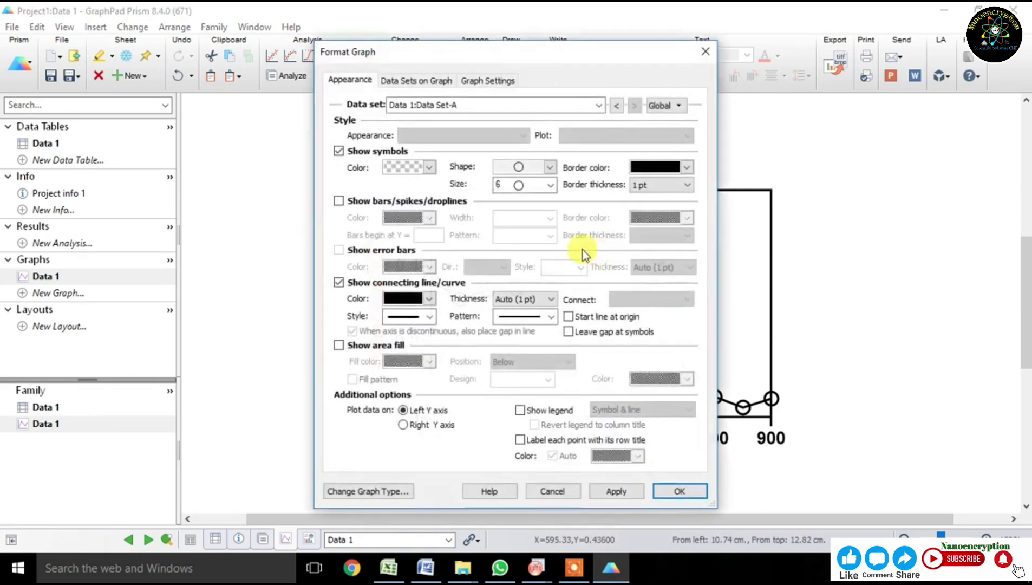
{"action": "left_click", "coordinate": [550, 317]}
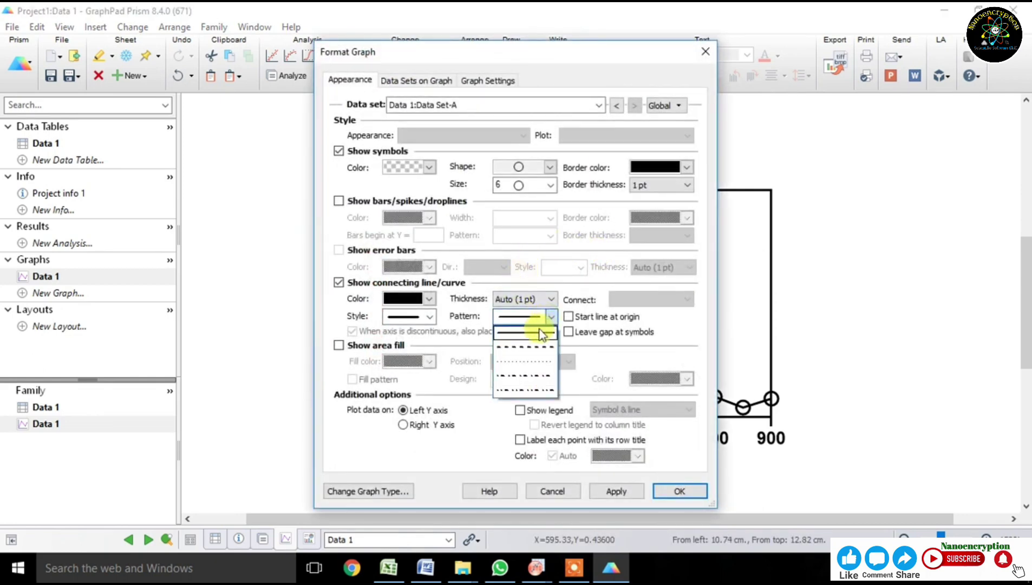
{"action": "left_click", "coordinate": [523, 299]}
{"action": "left_click", "coordinate": [522, 300]}
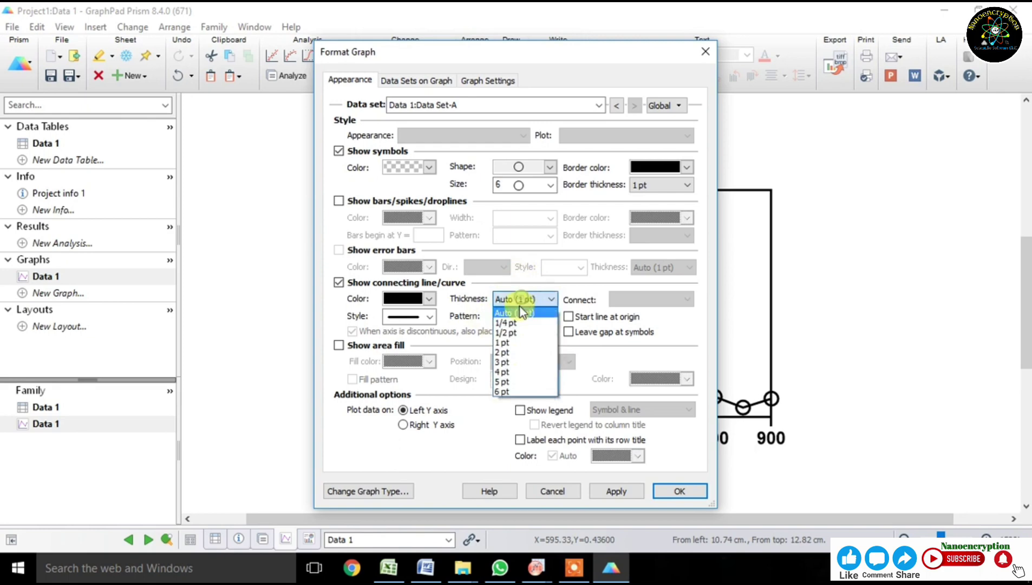
{"action": "left_click", "coordinate": [507, 350]}
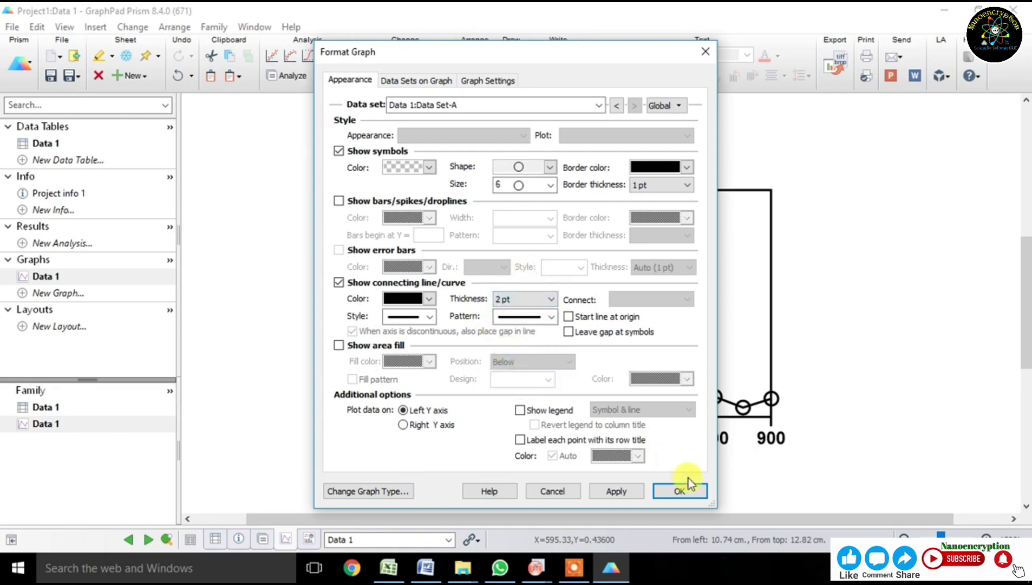
{"action": "left_click", "coordinate": [683, 487]}
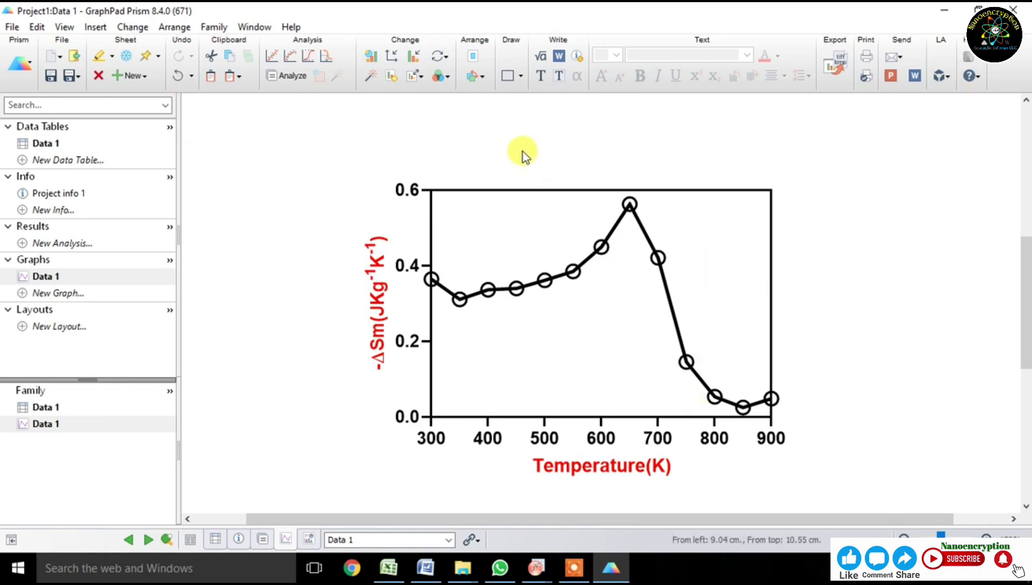
Try the Colors and Prism Light color schemes on the graph.
{"action": "left_click", "coordinate": [443, 78]}
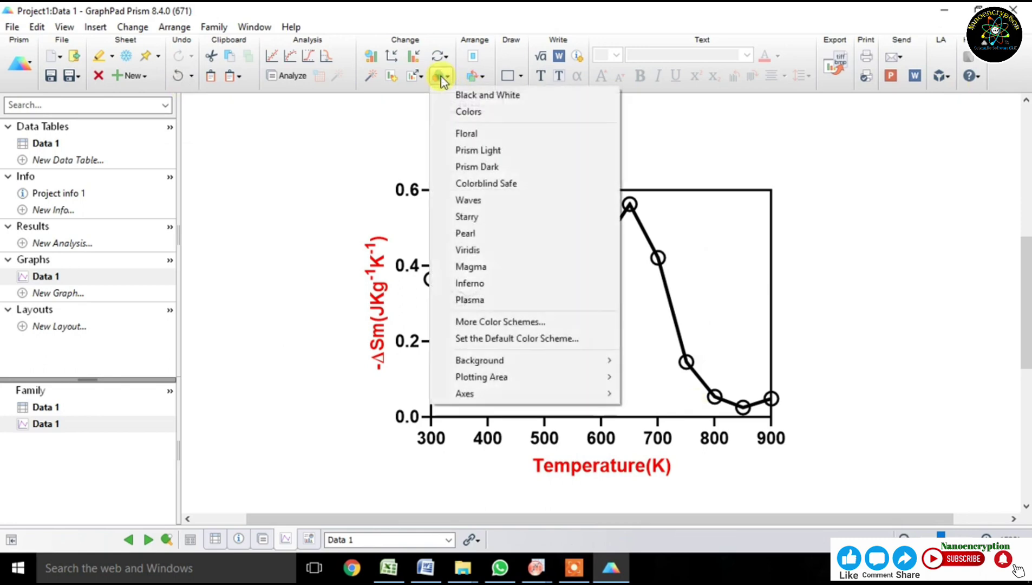
{"action": "left_click", "coordinate": [482, 116]}
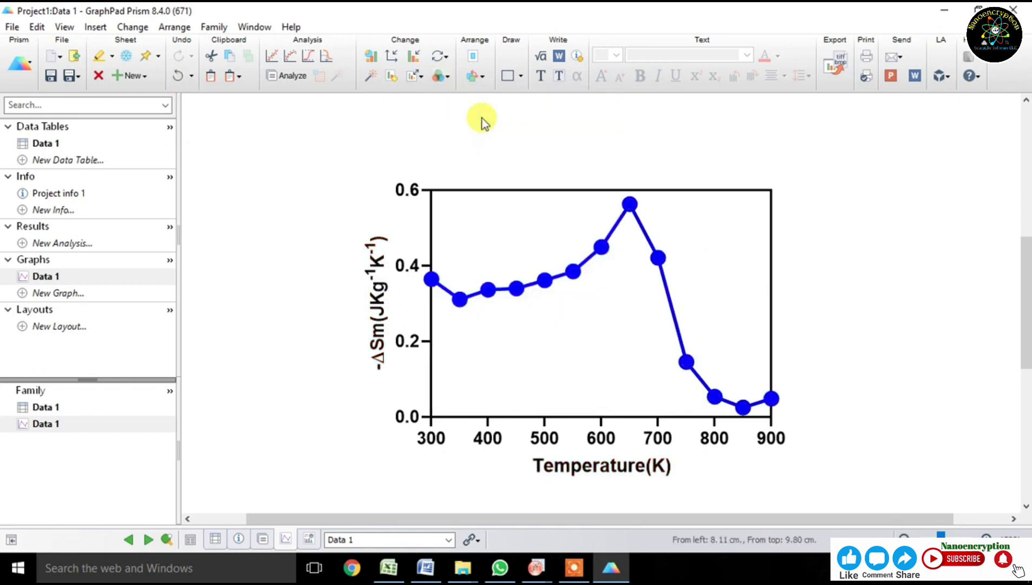
{"action": "left_click", "coordinate": [437, 79]}
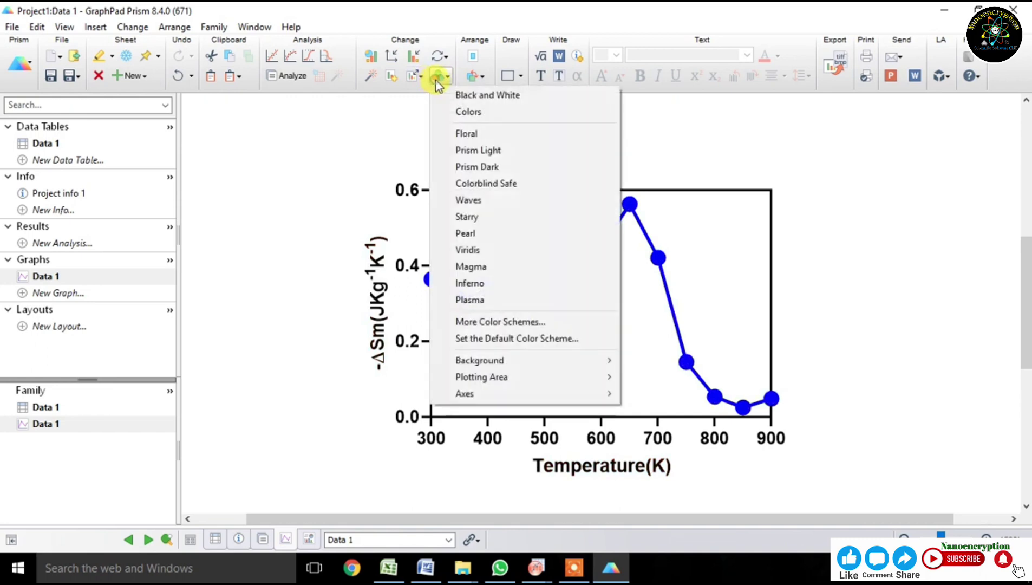
{"action": "left_click", "coordinate": [475, 150]}
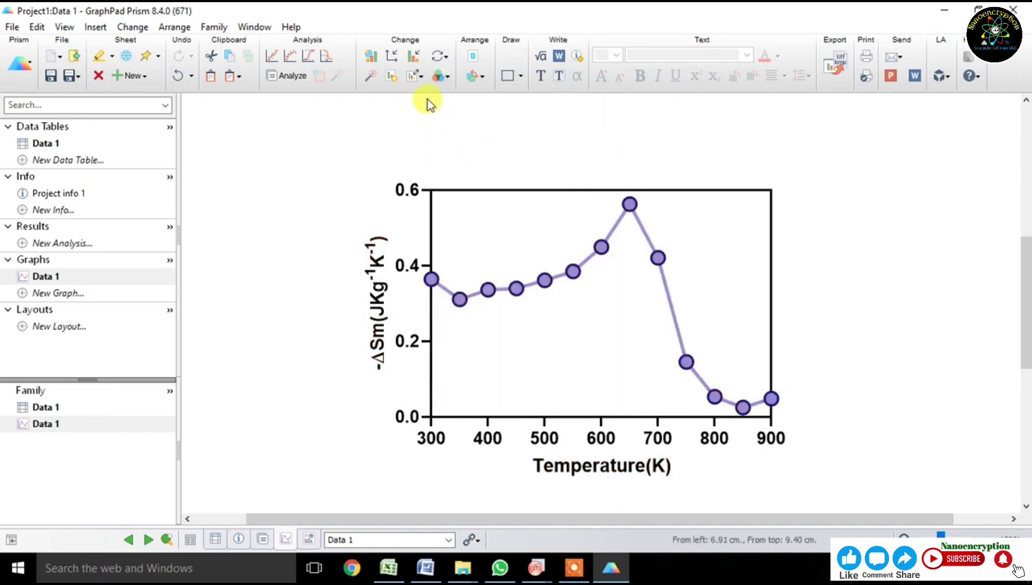
Apply the Colorblind Safe color scheme to the graph.
{"action": "left_click", "coordinate": [436, 77]}
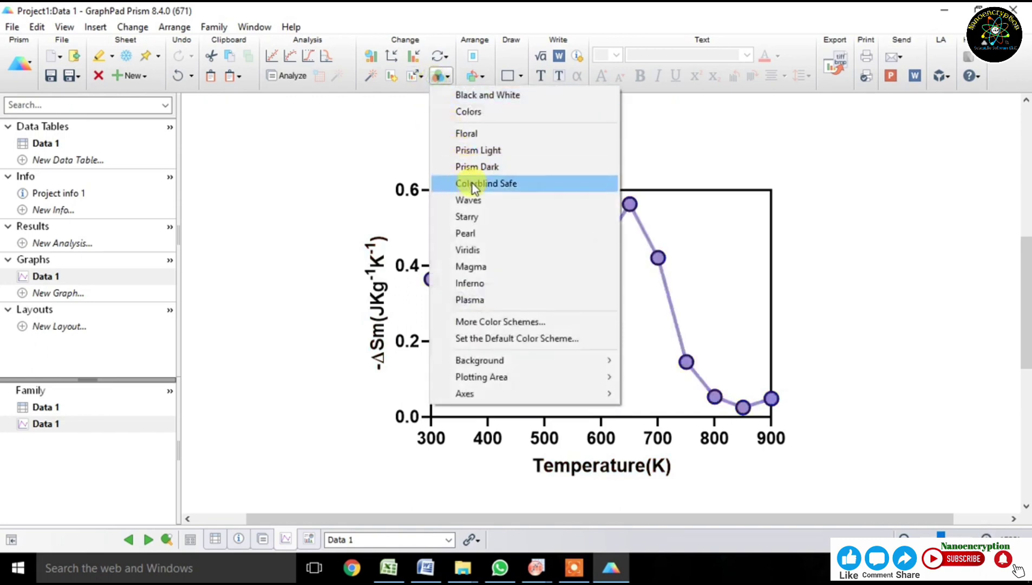
{"action": "left_click", "coordinate": [473, 184]}
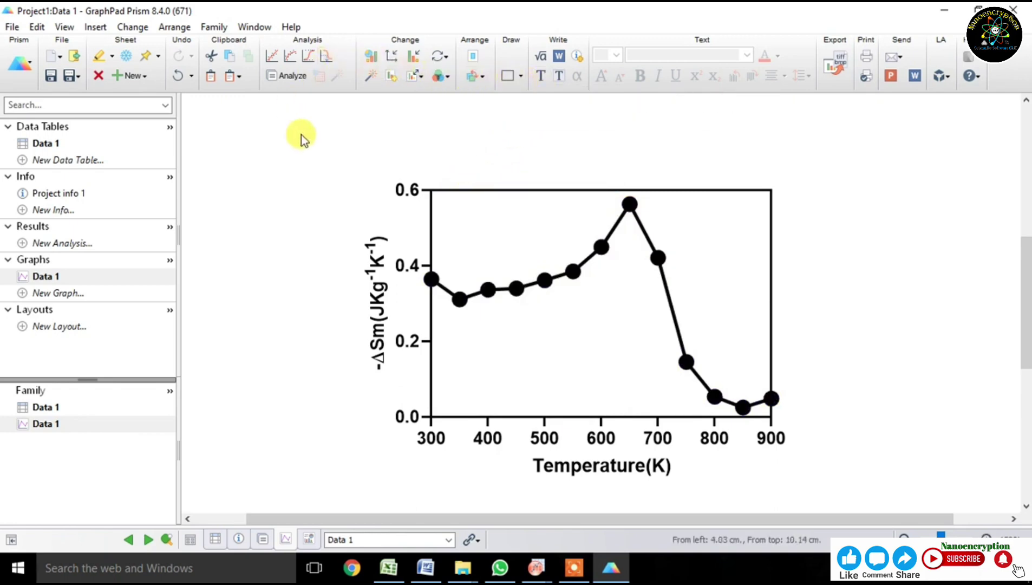
Colour the whole Y axis title red.
{"action": "double_click", "coordinate": [374, 277]}
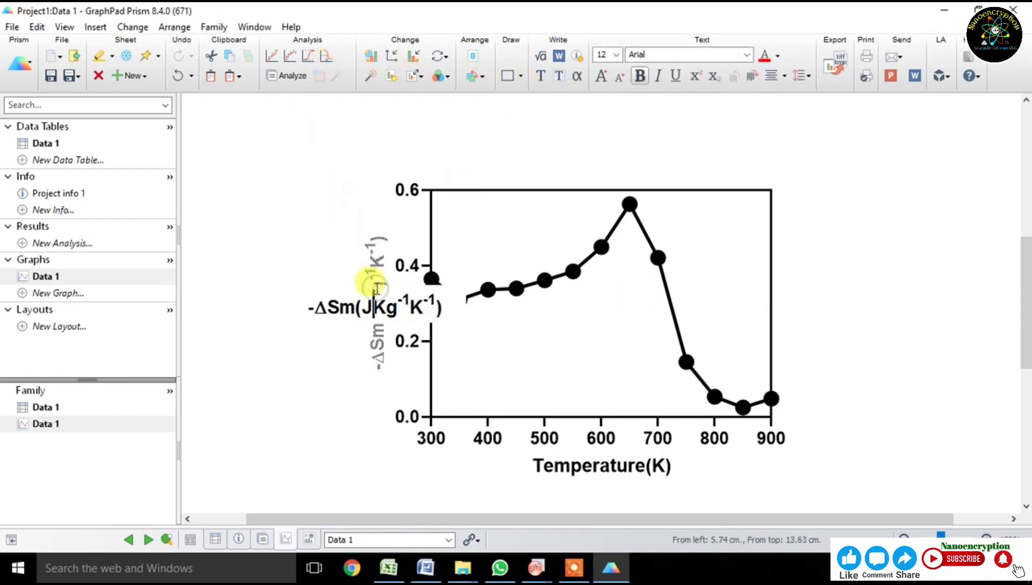
{"action": "left_click", "coordinate": [318, 272]}
{"action": "triple_click", "coordinate": [368, 282]}
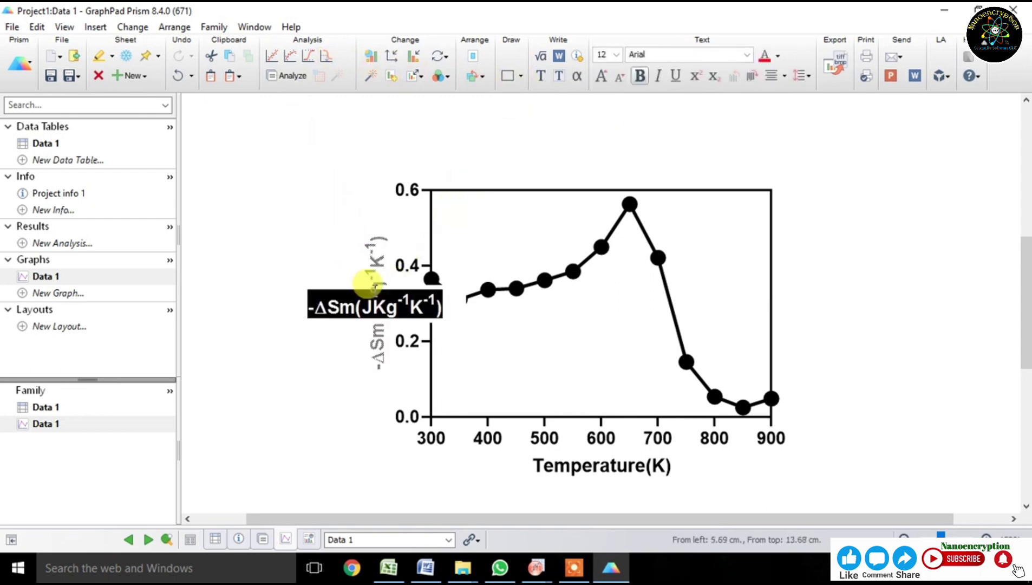
{"action": "left_click", "coordinate": [763, 54]}
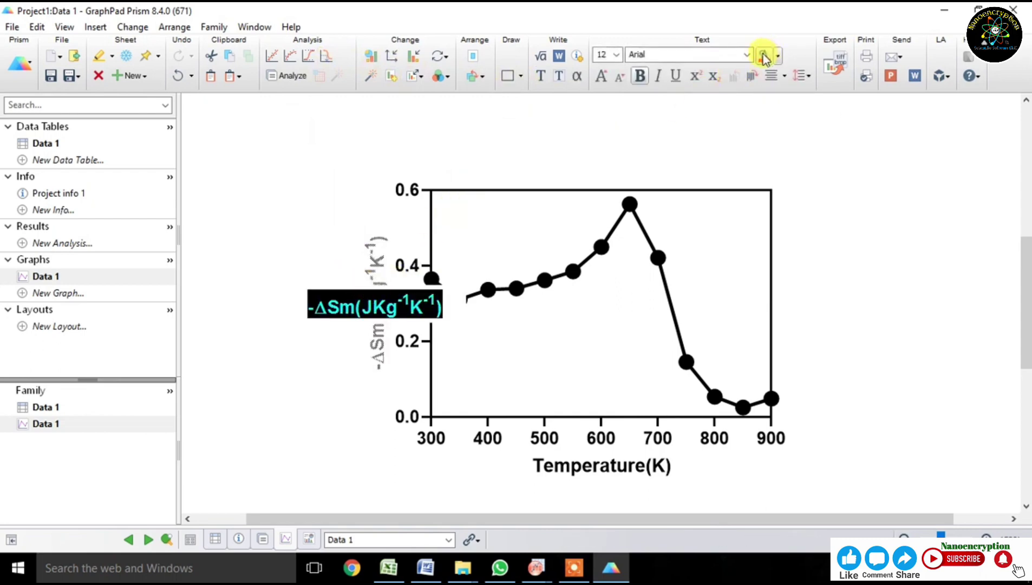
{"action": "left_click", "coordinate": [386, 172]}
Colour the whole X axis title "Temperature(K)" red again.
{"action": "triple_click", "coordinate": [544, 464]}
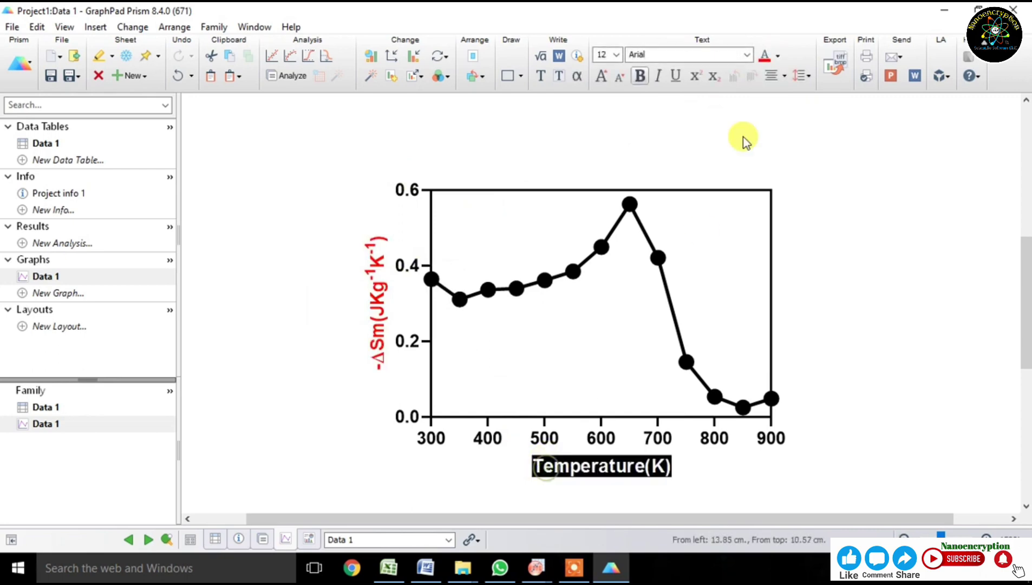
{"action": "left_click", "coordinate": [764, 56]}
{"action": "left_click", "coordinate": [892, 181]}
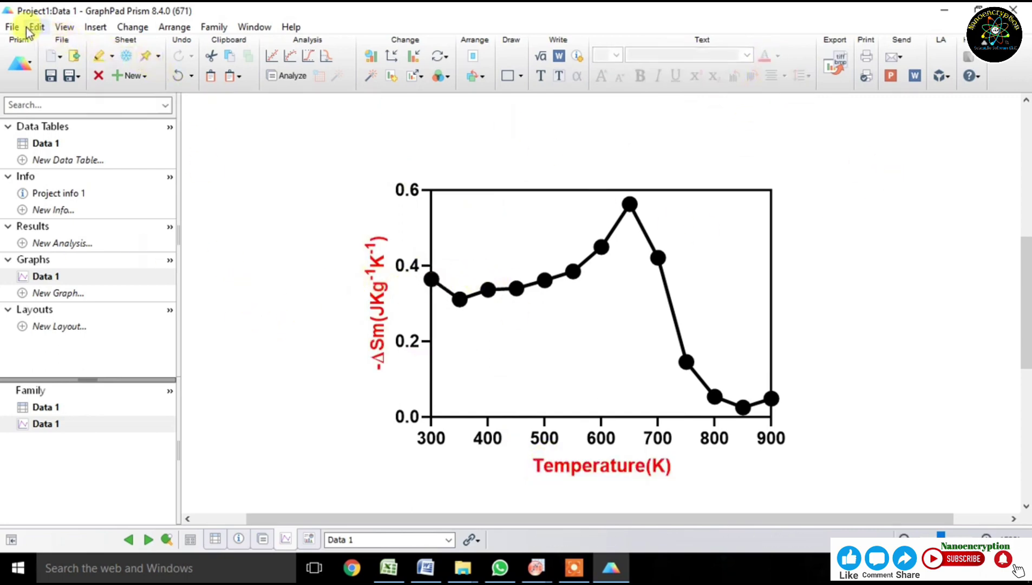
Export the graph to the Desktop folder as a TIF image with a white background, named MCE.
{"action": "left_click", "coordinate": [836, 66]}
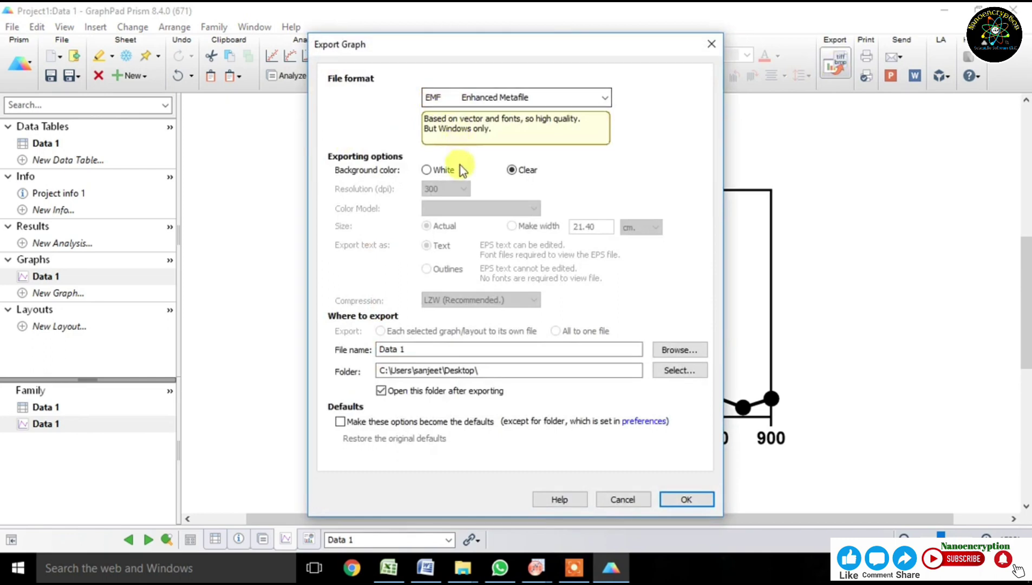
{"action": "left_click", "coordinate": [491, 97]}
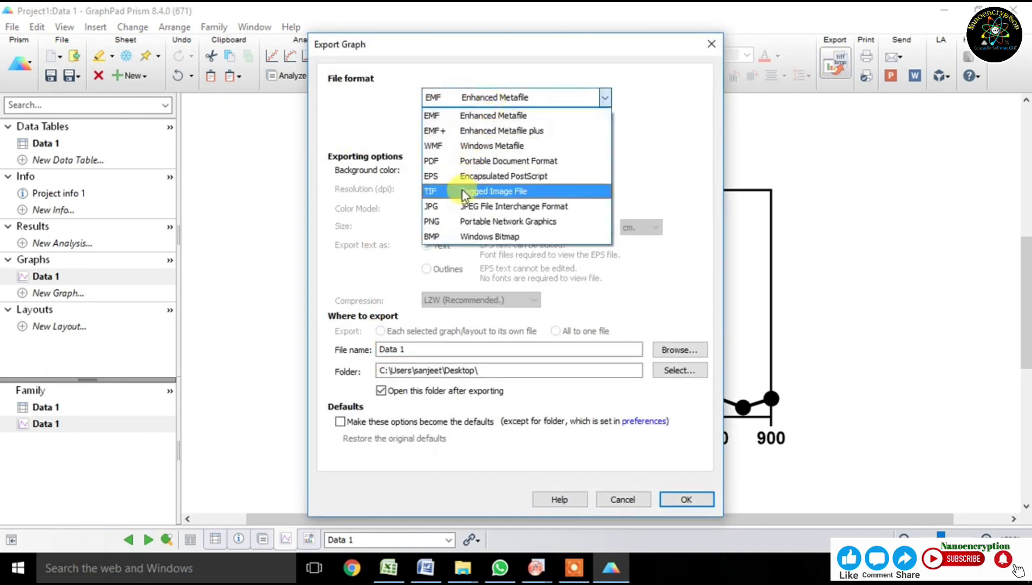
{"action": "left_click", "coordinate": [463, 190]}
{"action": "left_click", "coordinate": [431, 171]}
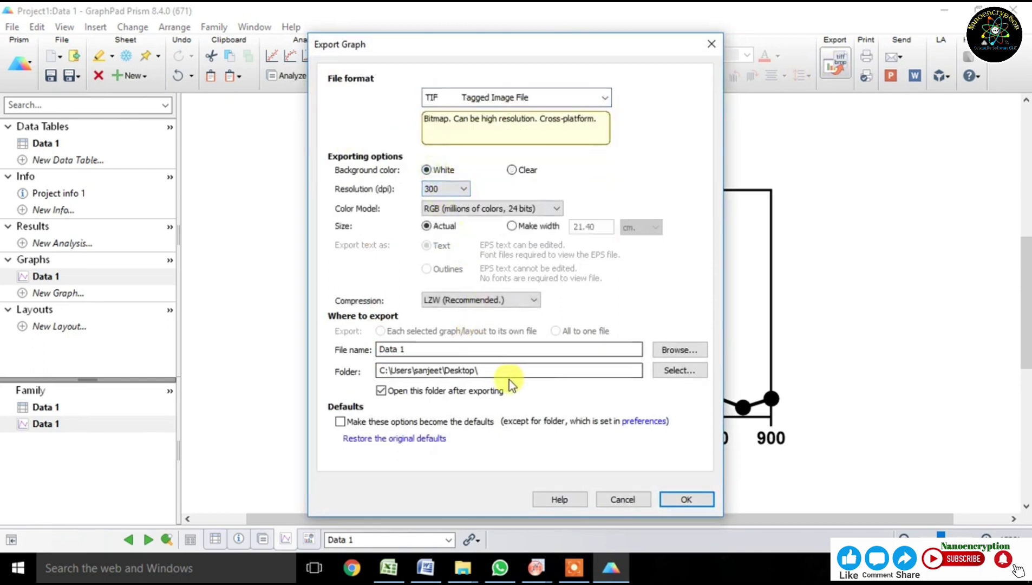
{"action": "left_click_drag", "start_coordinate": [458, 353], "coordinate": [352, 354]}
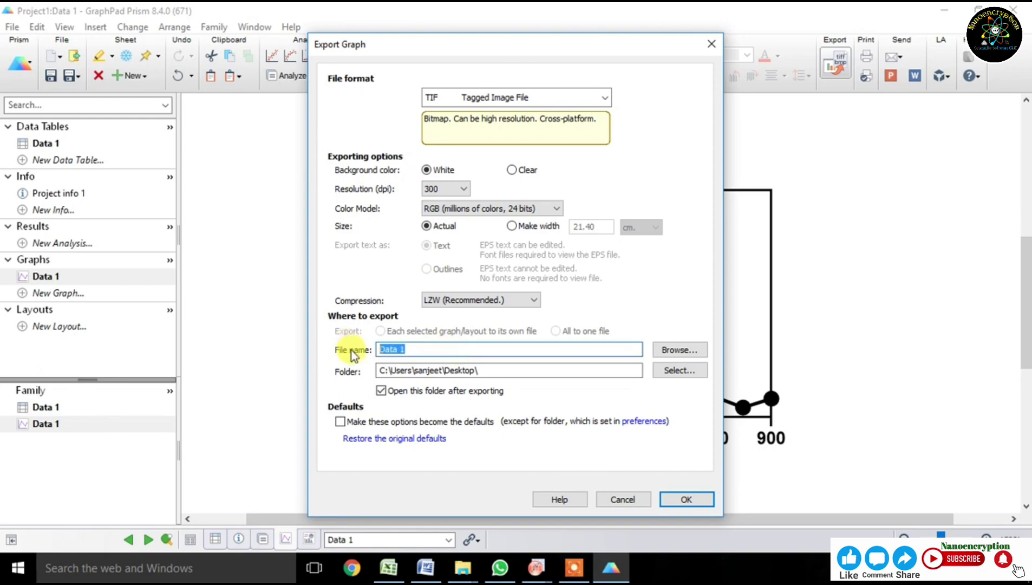
{"action": "type", "text": "MCE"}
{"action": "left_click", "coordinate": [708, 501]}
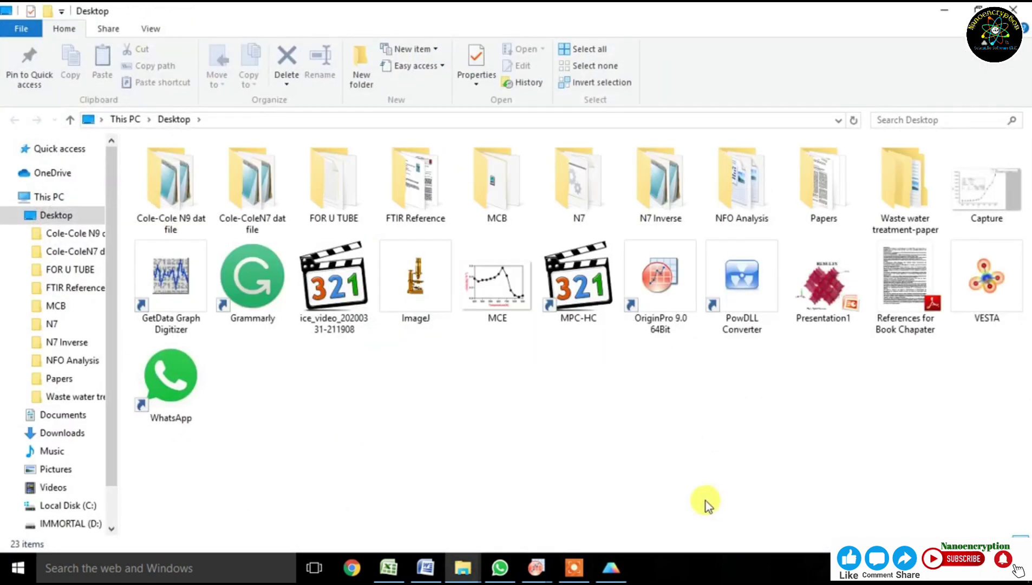
Open the exported MCE image from the Desktop folder to check the graph.
{"action": "left_click", "coordinate": [520, 302]}
{"action": "double_click", "coordinate": [518, 301]}
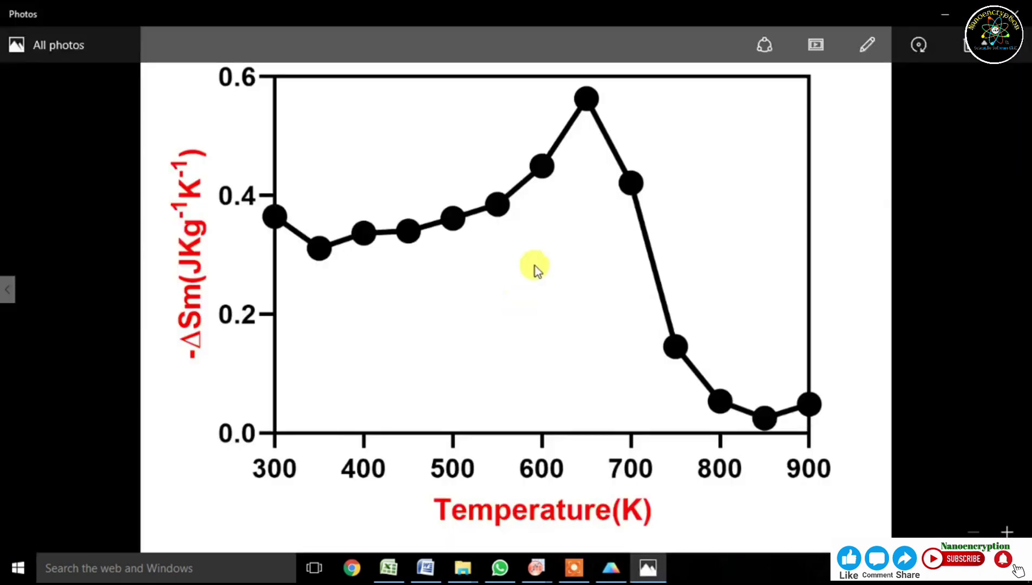
{"action": "left_click", "coordinate": [845, 201]}
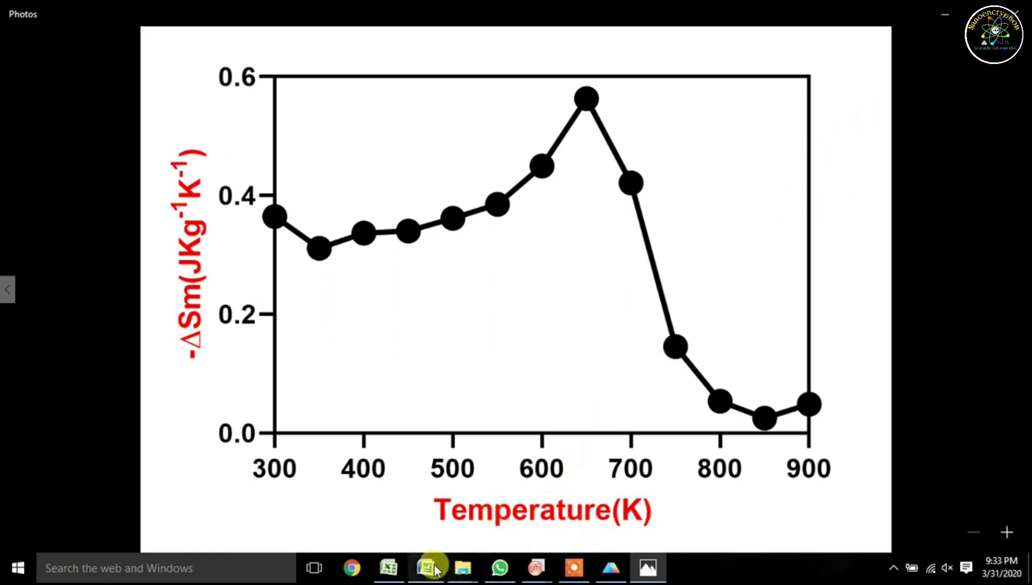
Switch to the Excel workbook to review the entropy change data and select empty cell E1.
{"action": "left_click", "coordinate": [388, 566]}
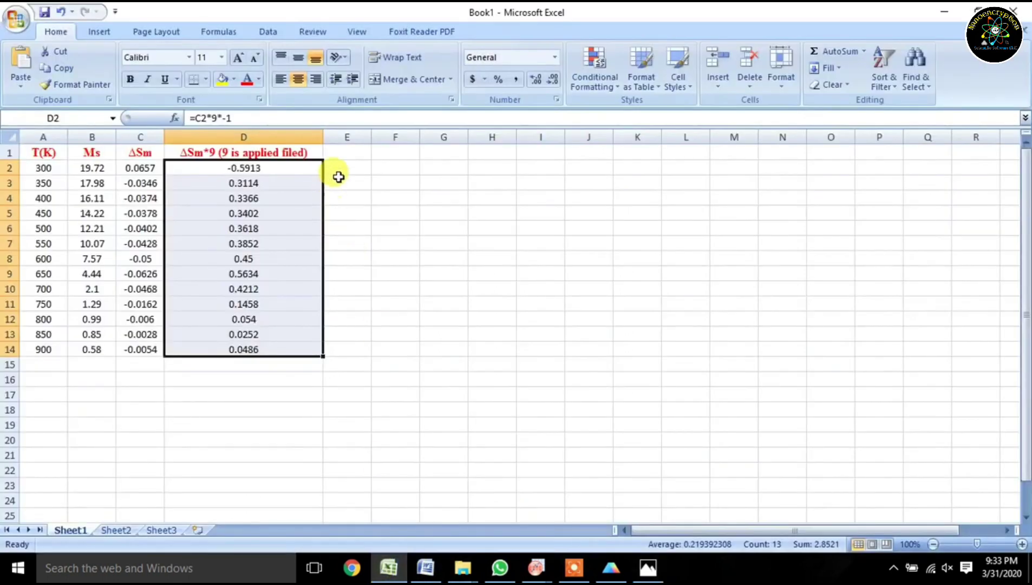
{"action": "left_click", "coordinate": [351, 157]}
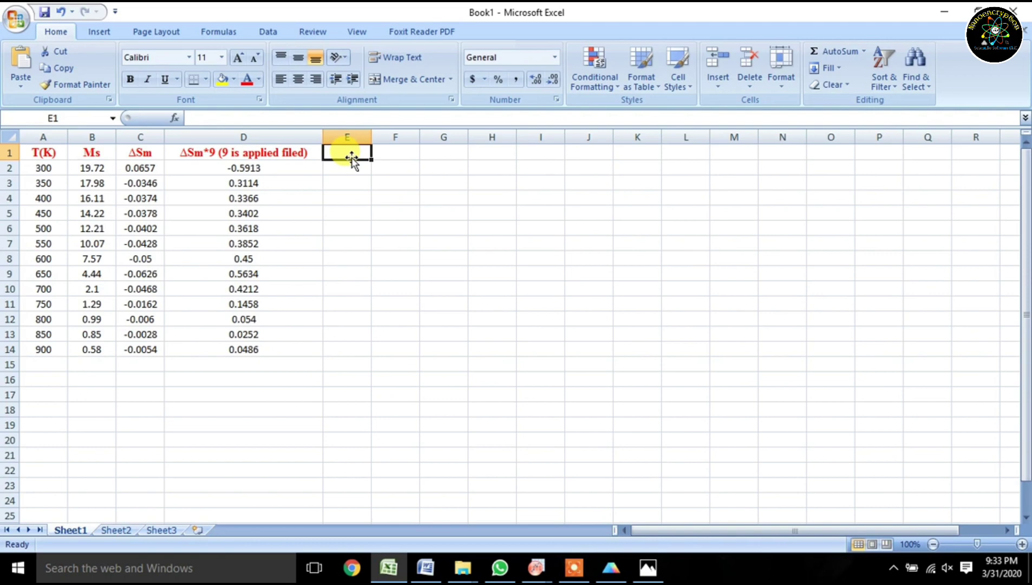
{"action": "left_click", "coordinate": [576, 568]}
{"action": "left_click", "coordinate": [535, 543]}
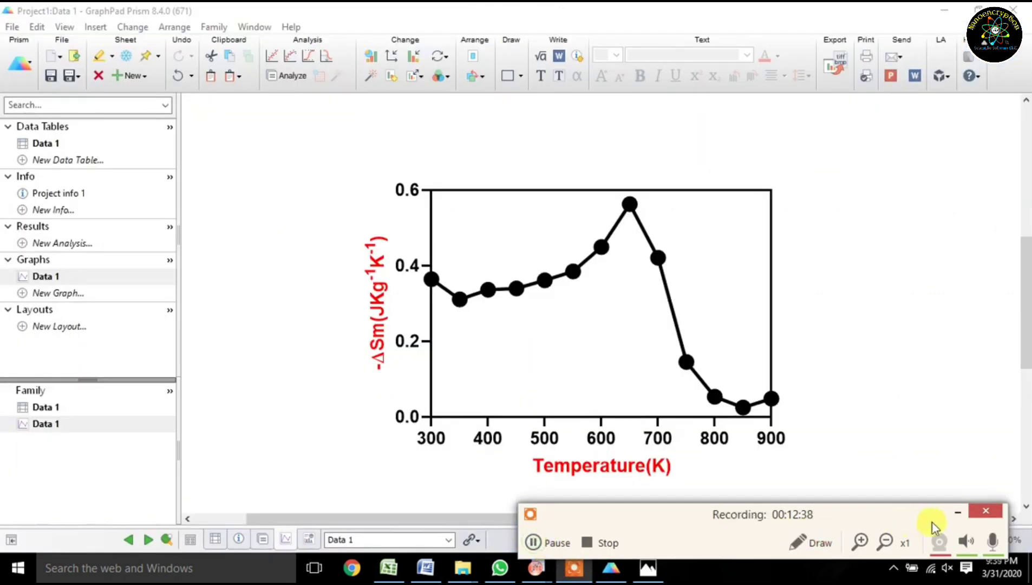
{"action": "left_click", "coordinate": [957, 511]}
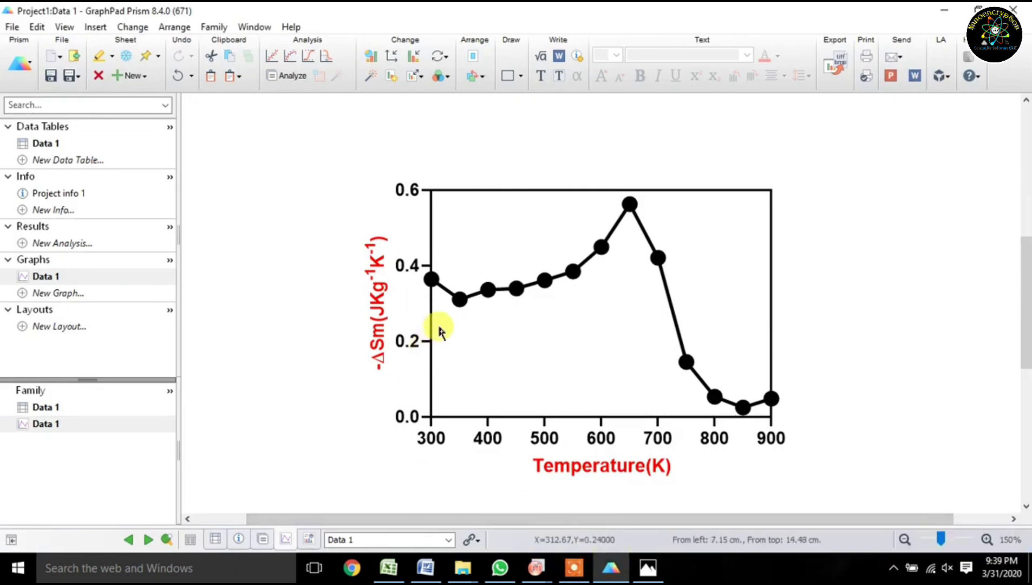